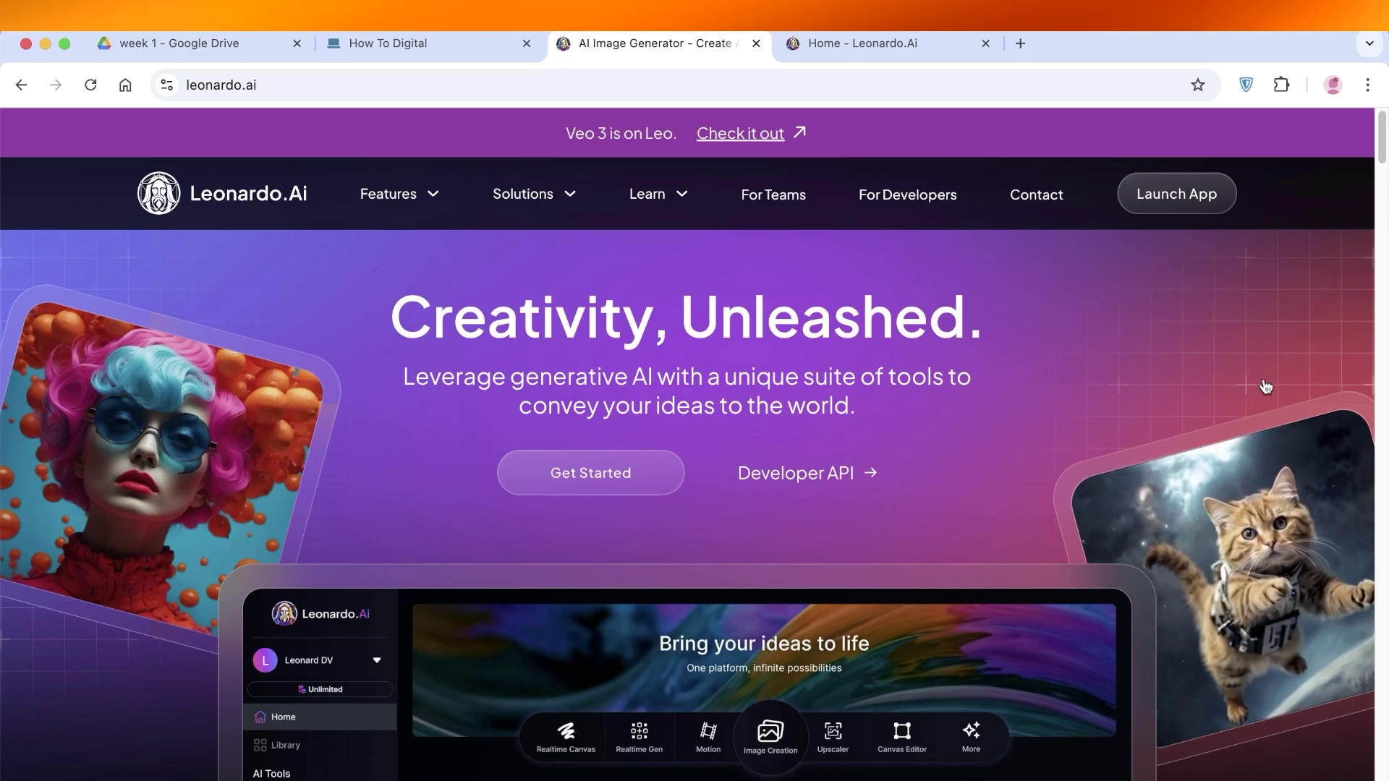
# - Scroll down through the Leonardo.Ai homepage sections
pyautogui.scroll(-5, 1265, 387)
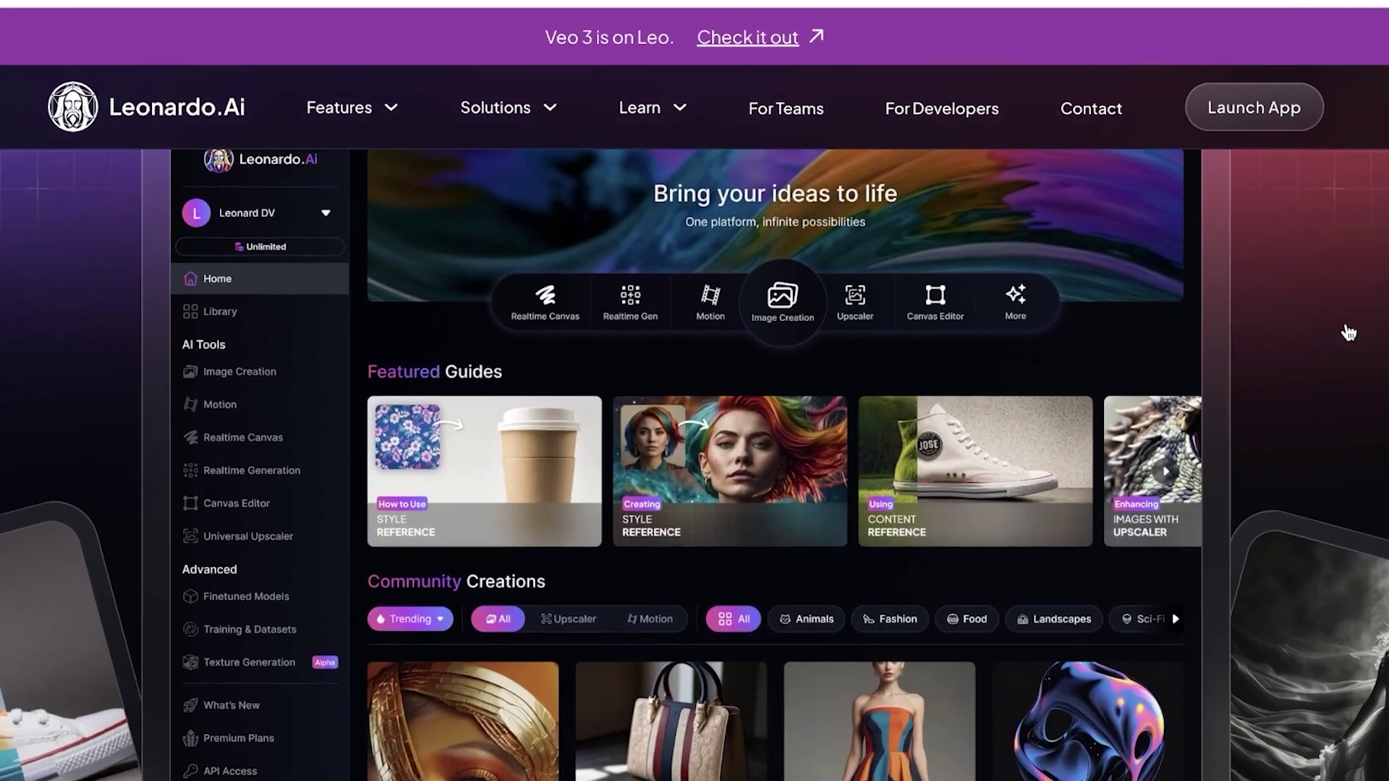
pyautogui.scroll(-1, 1357, 322)
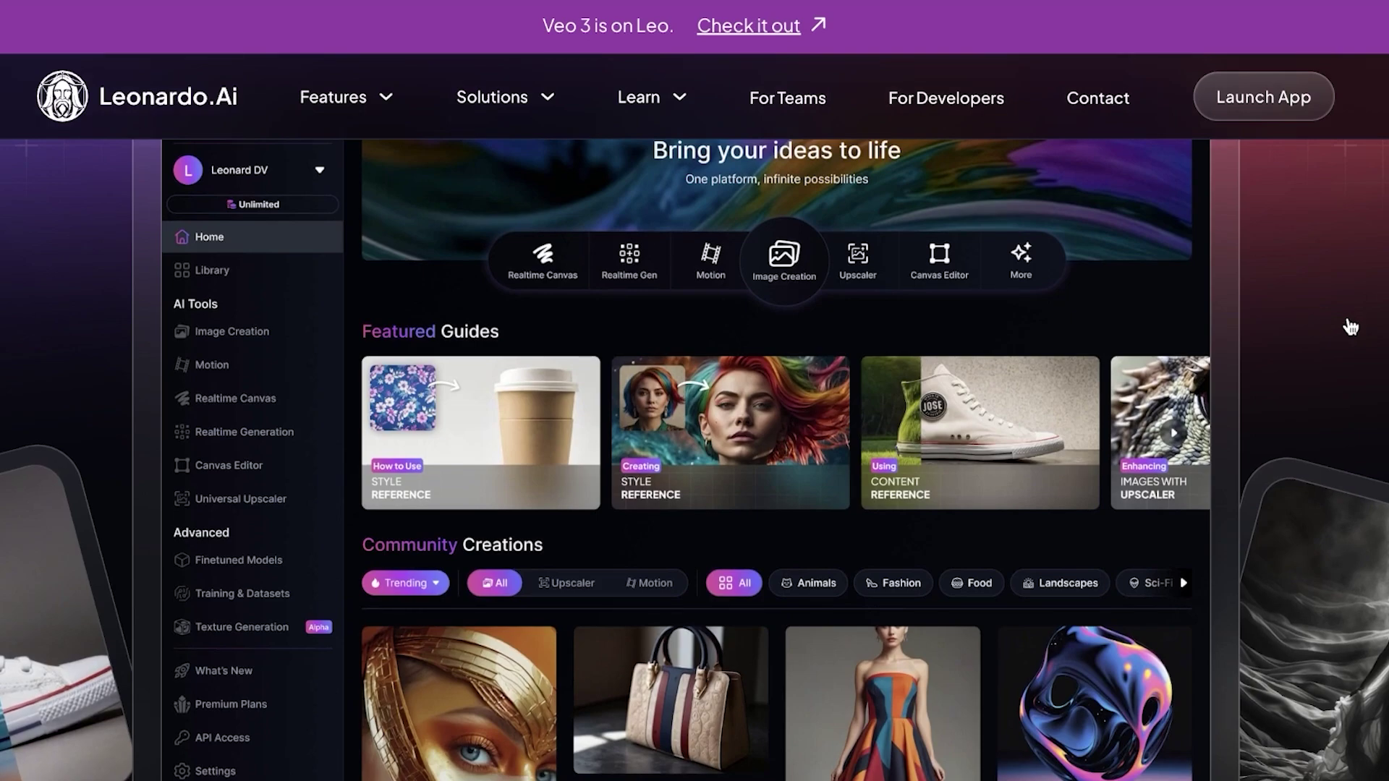
pyautogui.scroll(-5, 1350, 327)
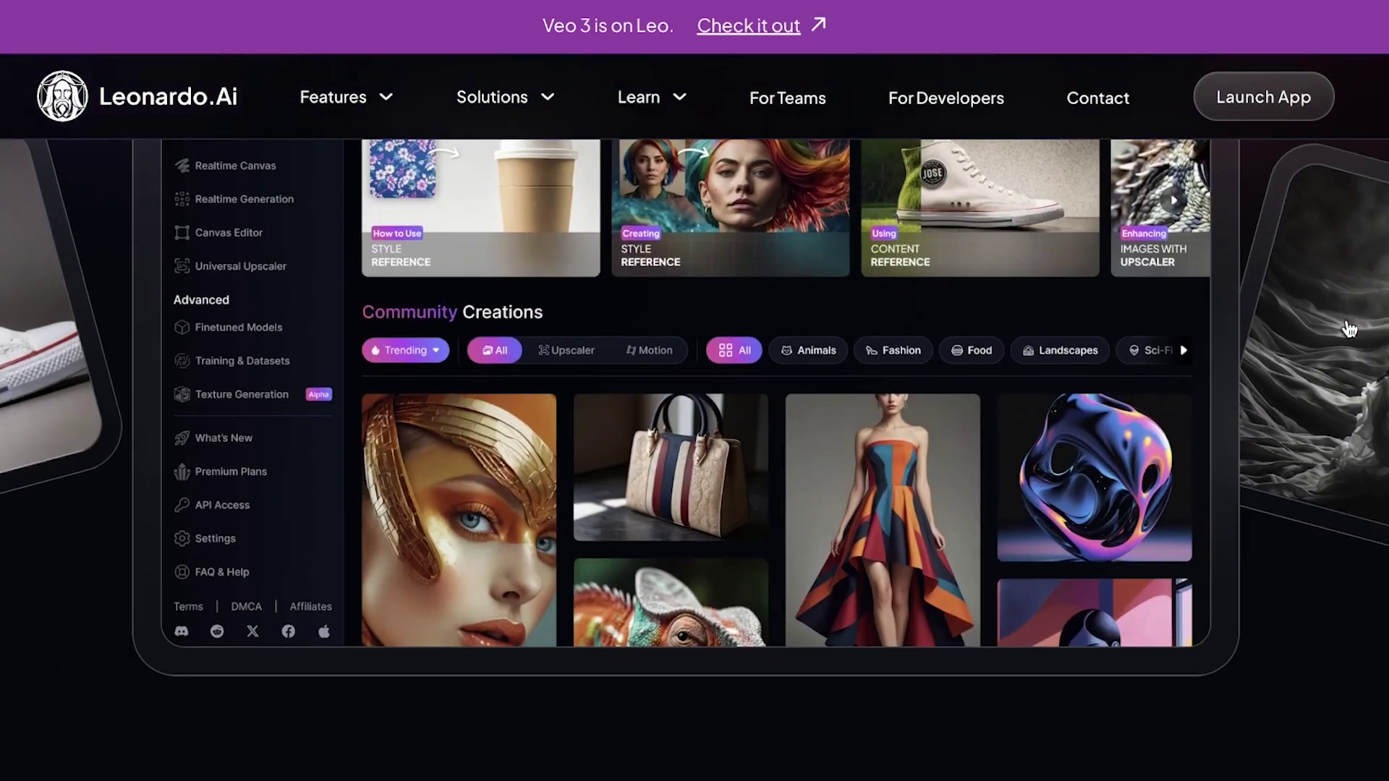
pyautogui.scroll(-3, 1308, 266)
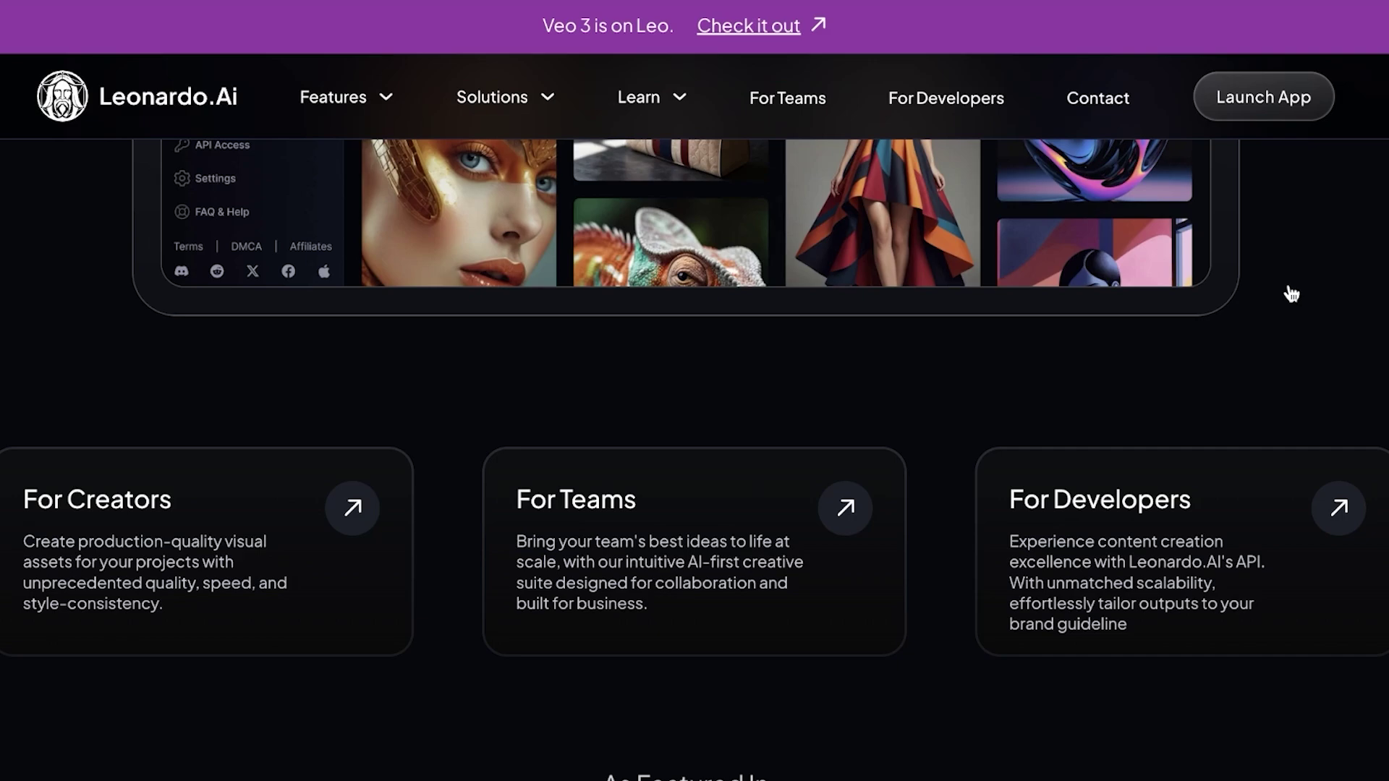
pyautogui.scroll(-10, 1263, 347)
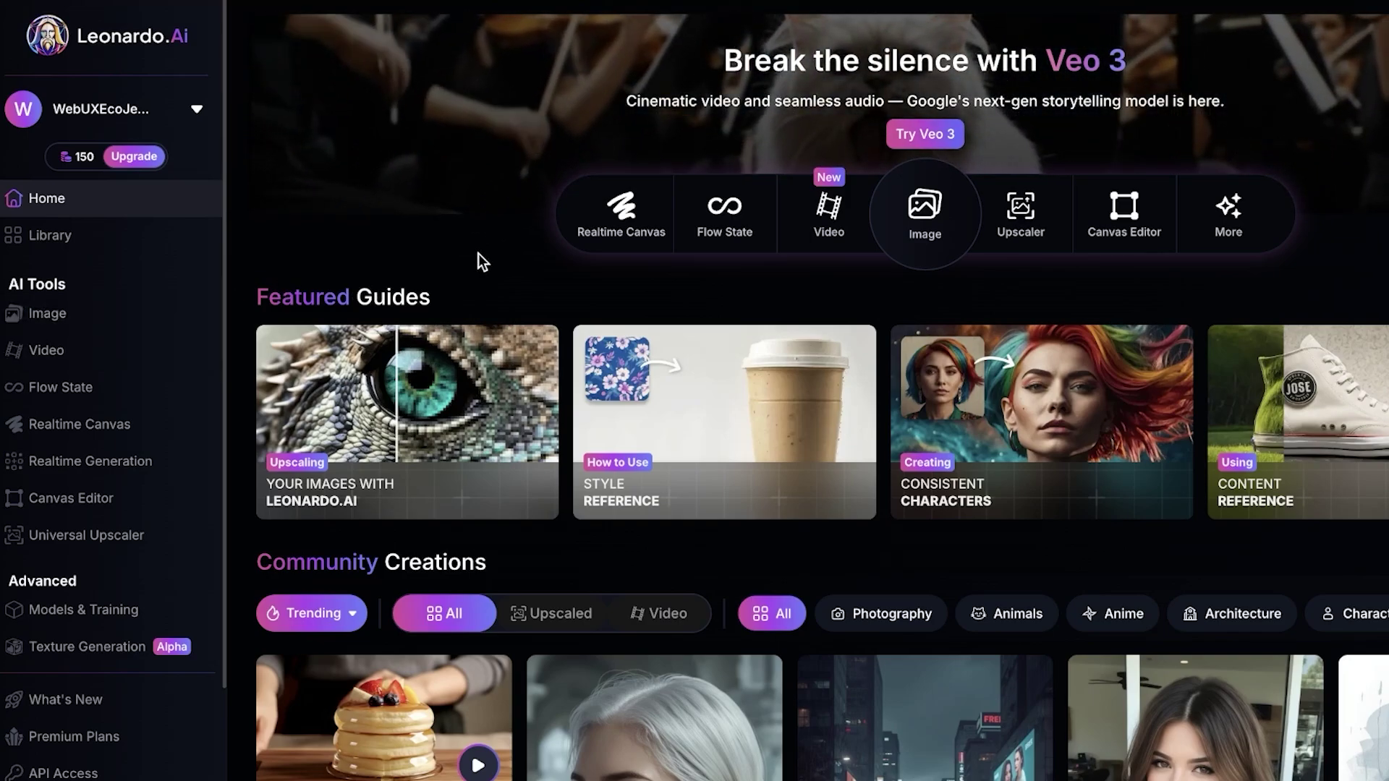
# - Go to the Image generation page and browse the prompt's Image Guidance options
pyautogui.click(48, 313)
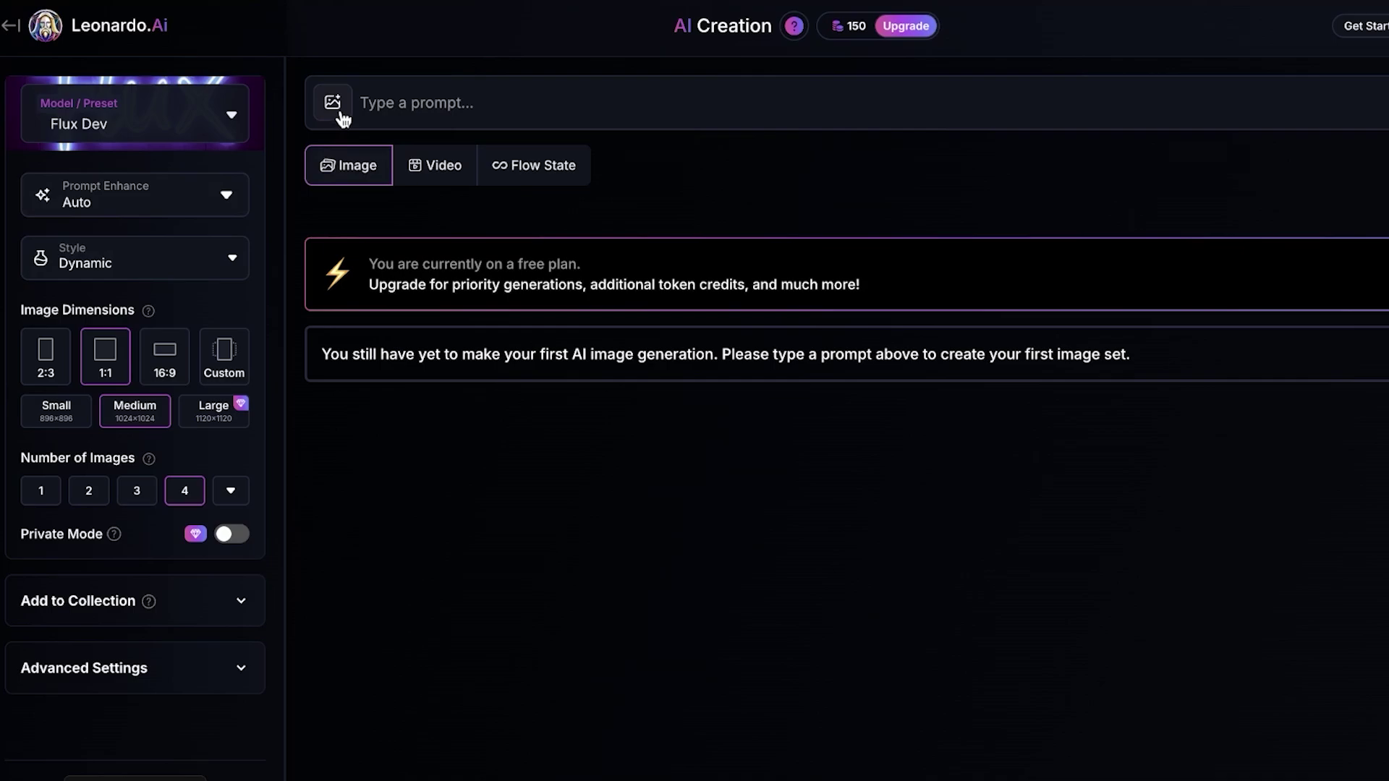
pyautogui.click(412, 102)
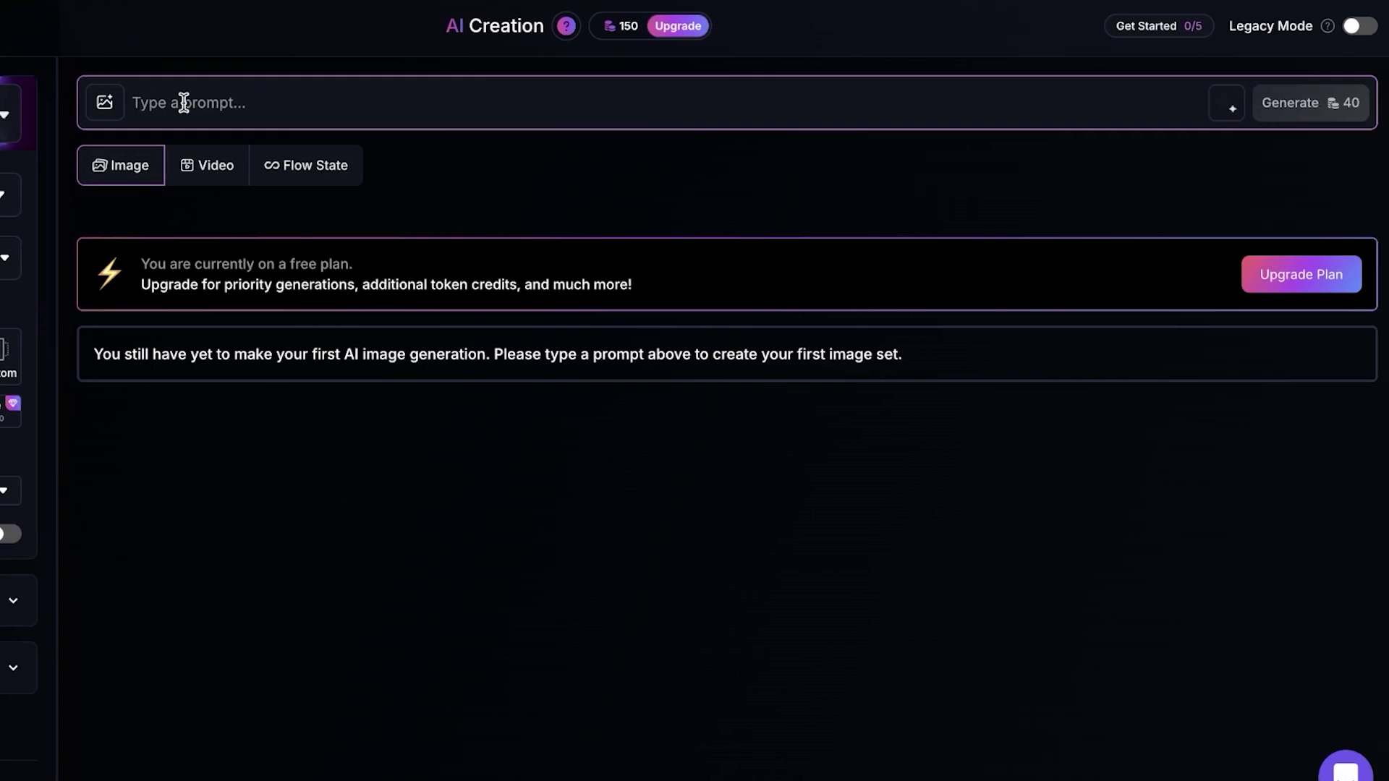
pyautogui.click(106, 105)
pyautogui.moveTo(104, 102)
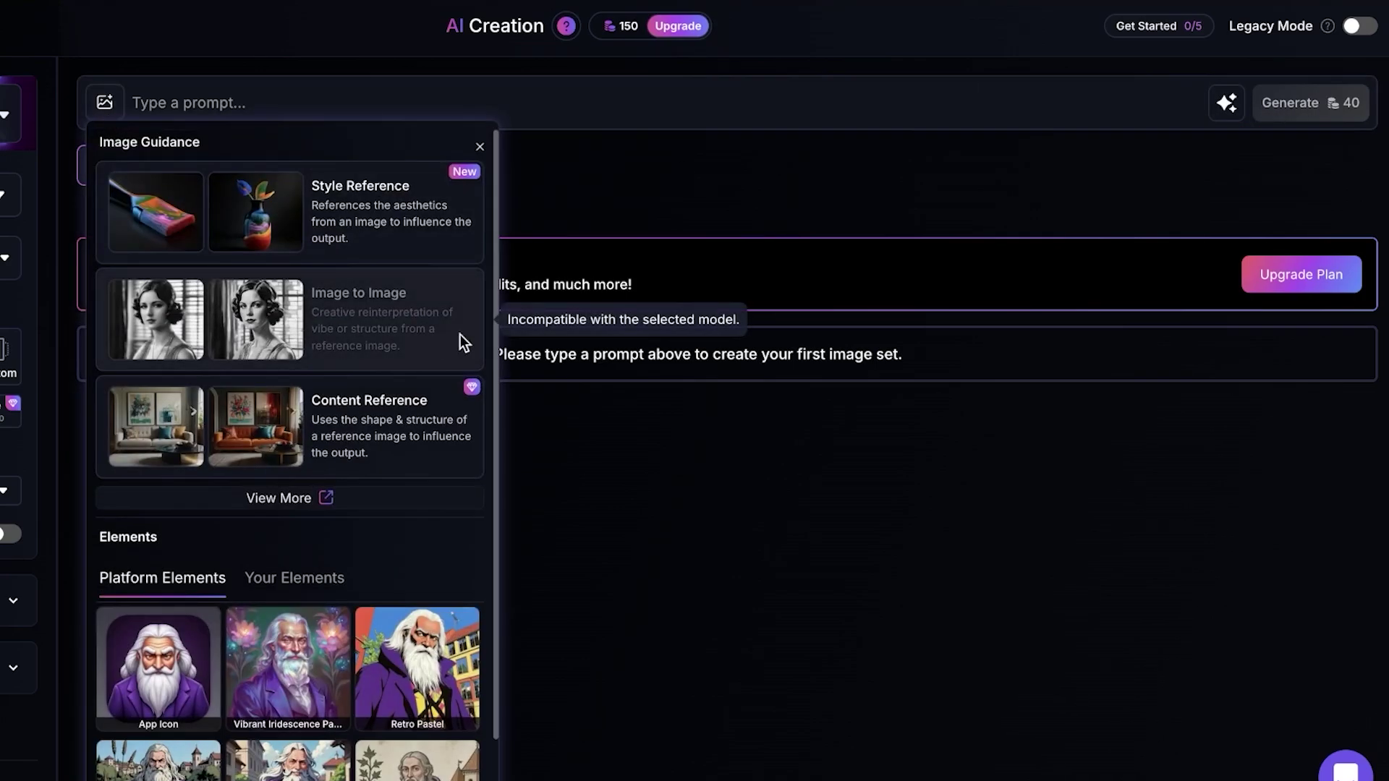
pyautogui.scroll(-2, 283, 470)
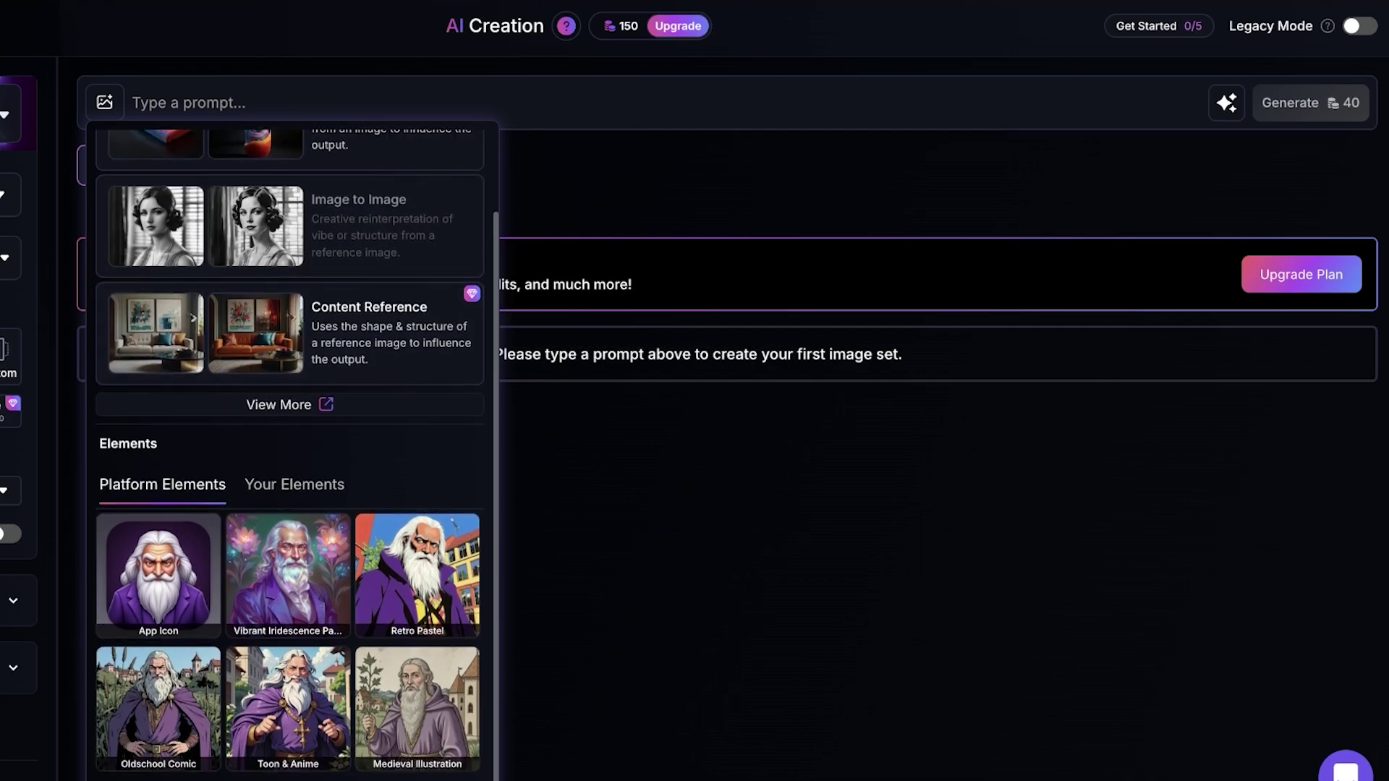
# - Switch the model to Lucid Realism and recheck the image guidance options
pyautogui.click(11, 190)
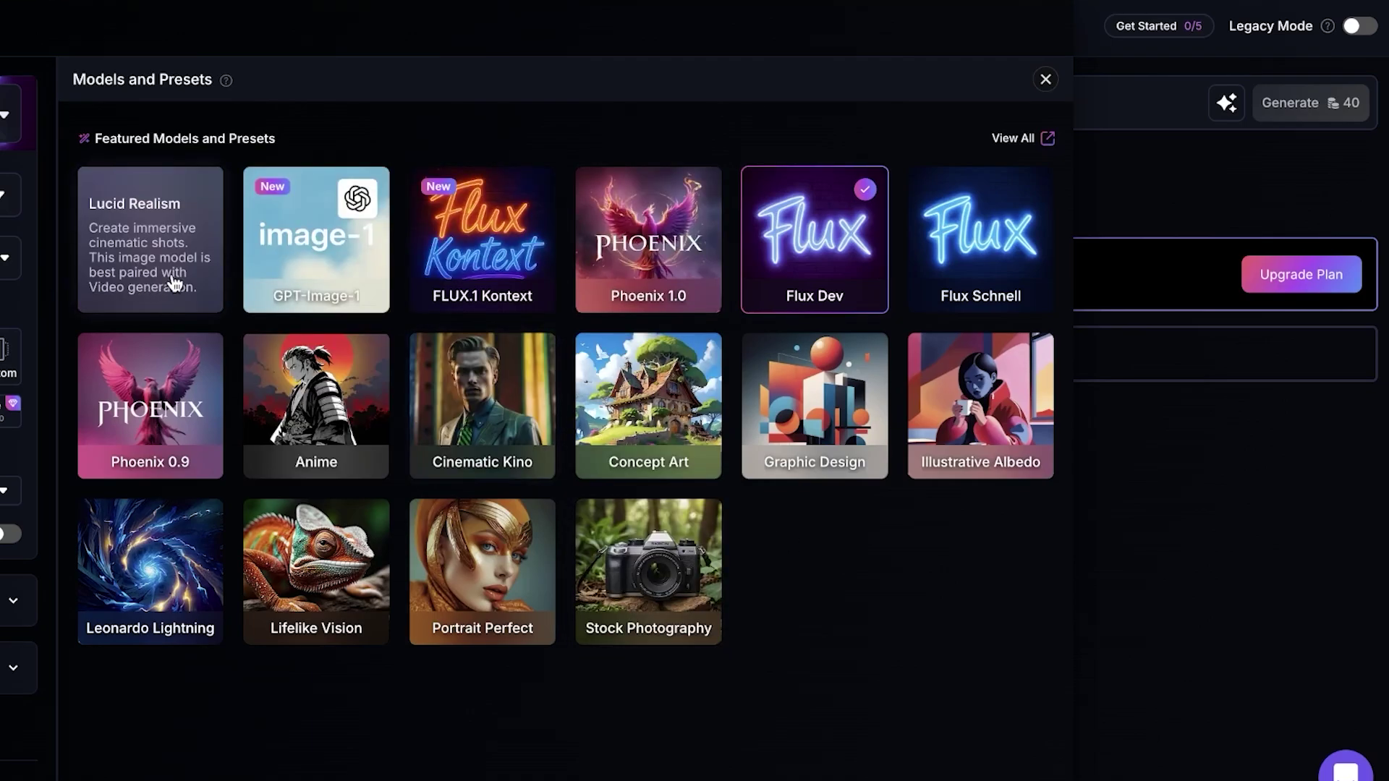
pyautogui.click(223, 264)
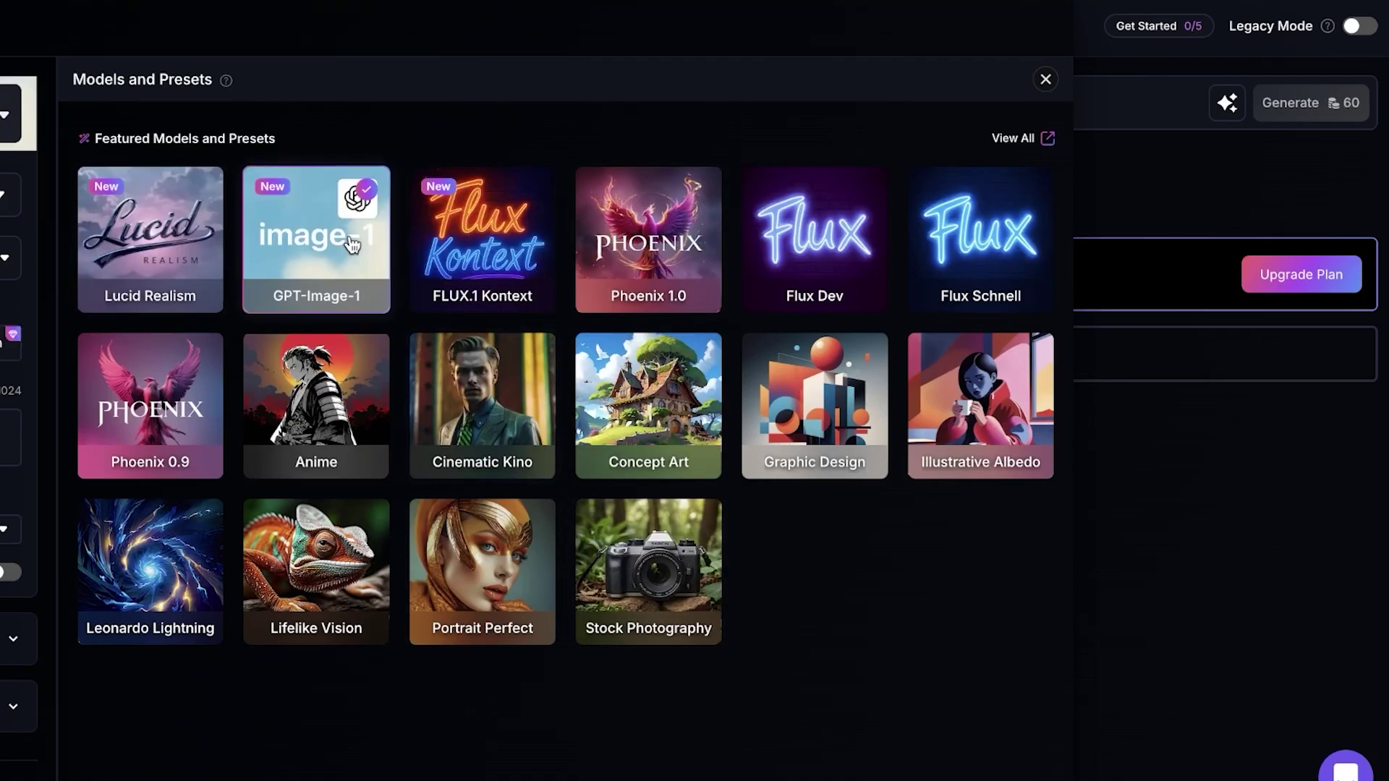
pyautogui.click(1045, 80)
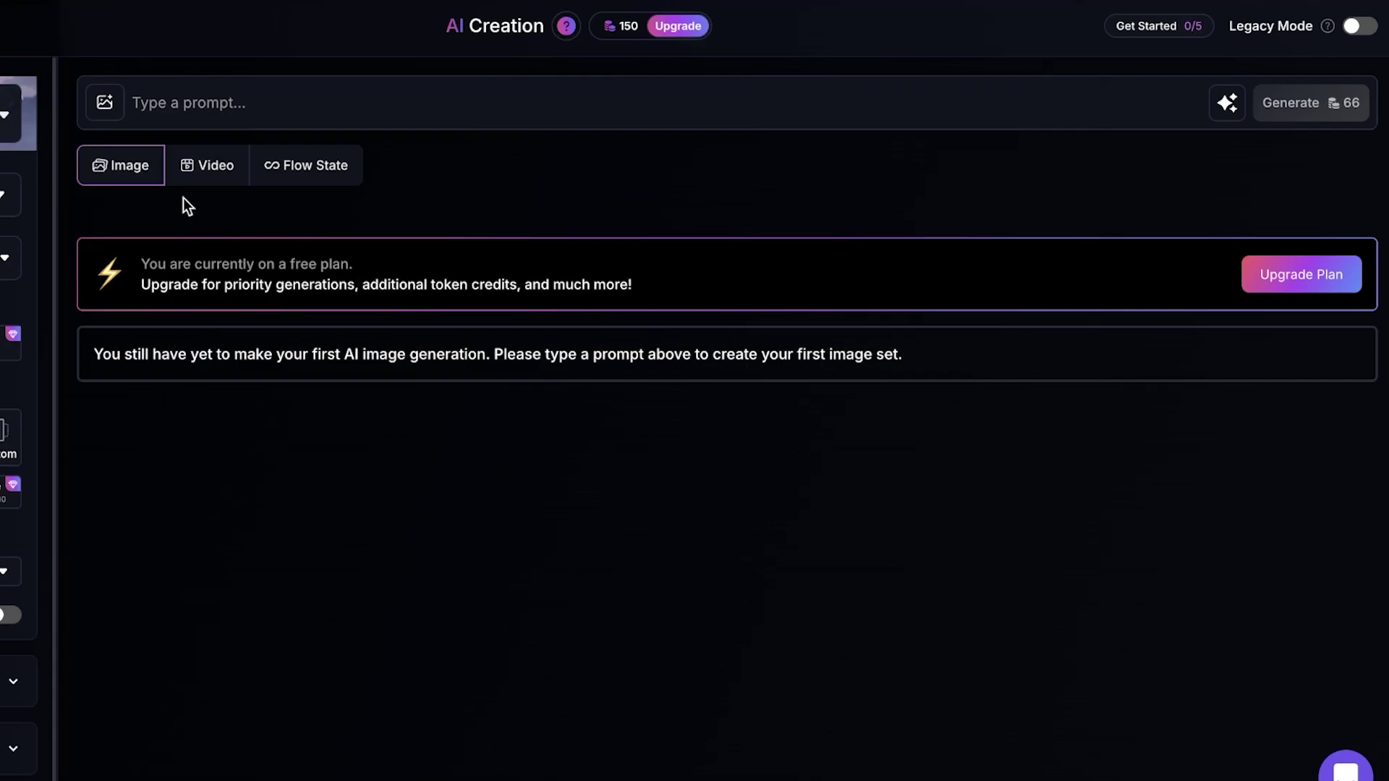
pyautogui.click(107, 110)
# - Switch the model to Leonardo Lightning and review the image guidance options
pyautogui.click(18, 113)
pyautogui.click(129, 551)
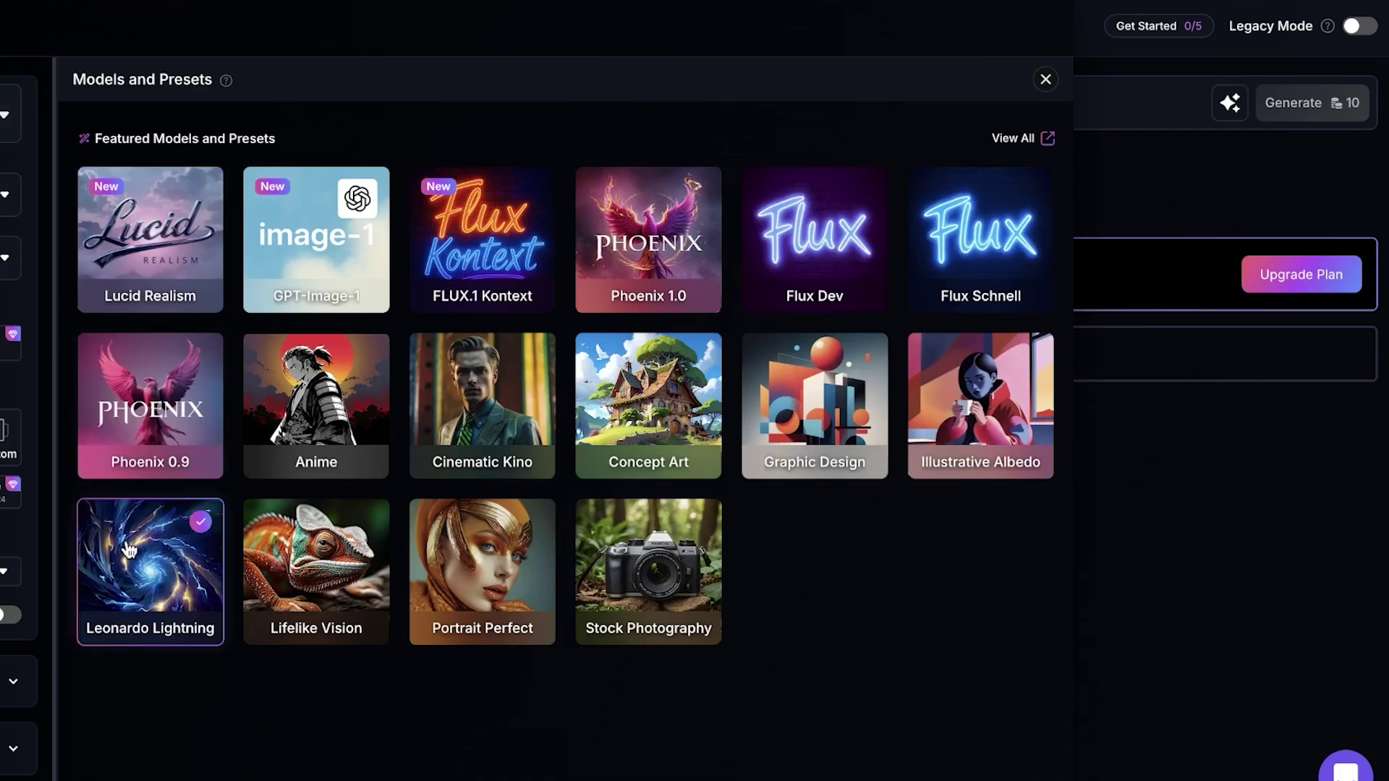
pyautogui.click(1045, 80)
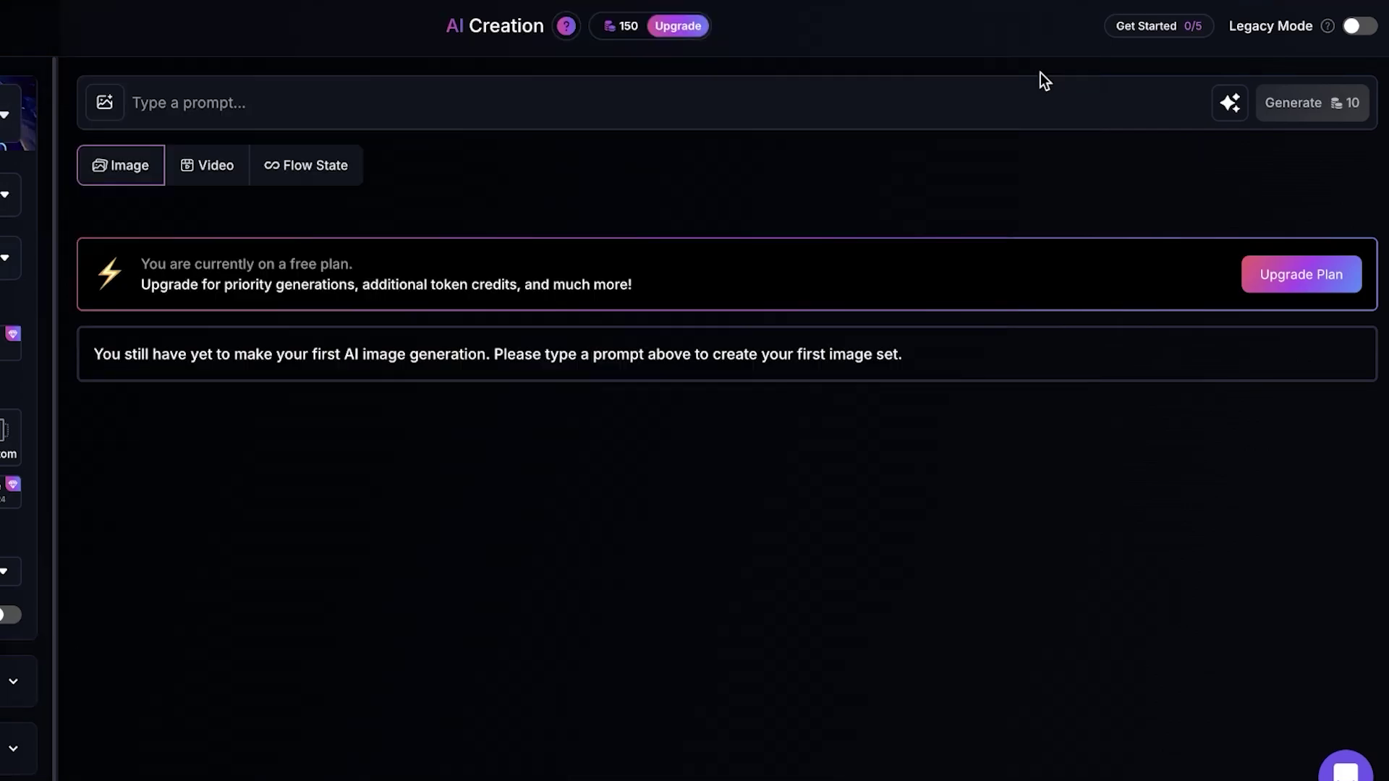
pyautogui.click(105, 102)
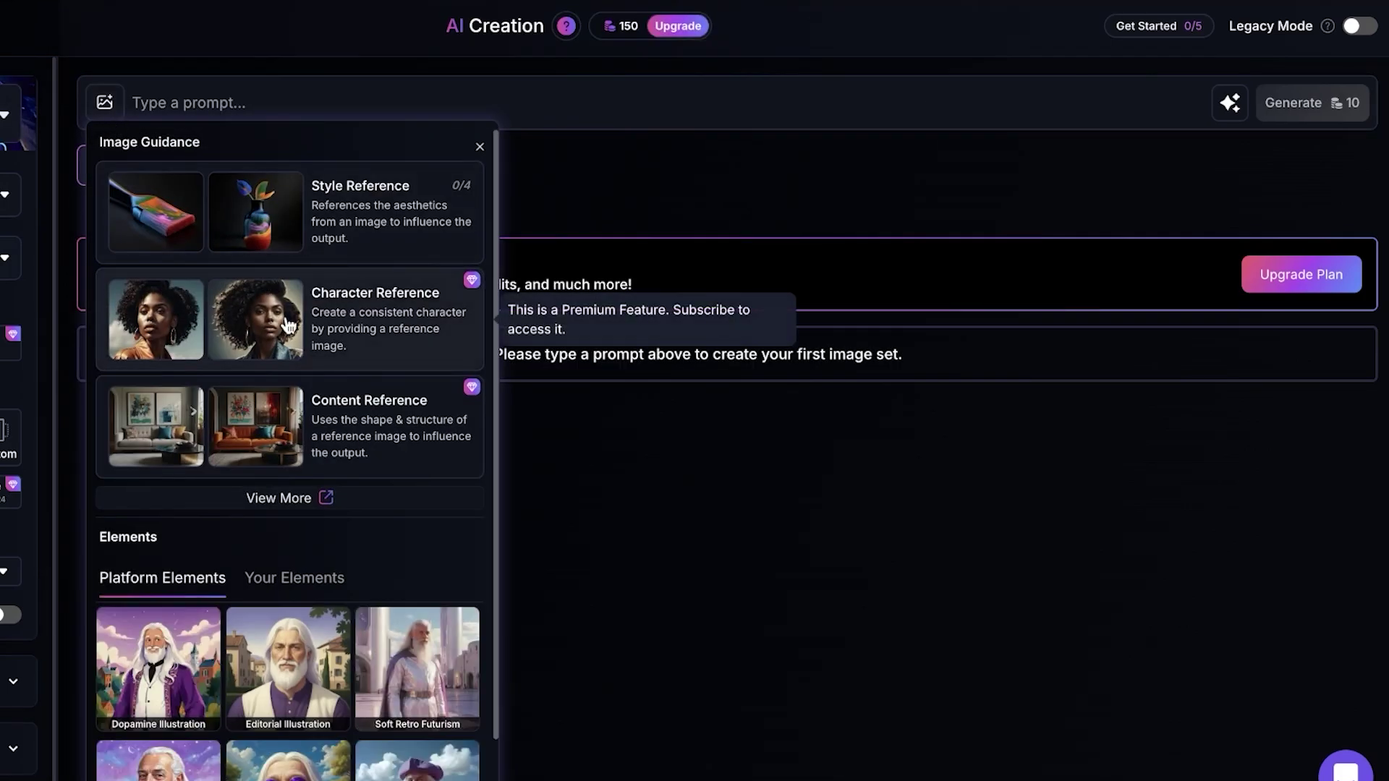
pyautogui.scroll(-1, 290, 320)
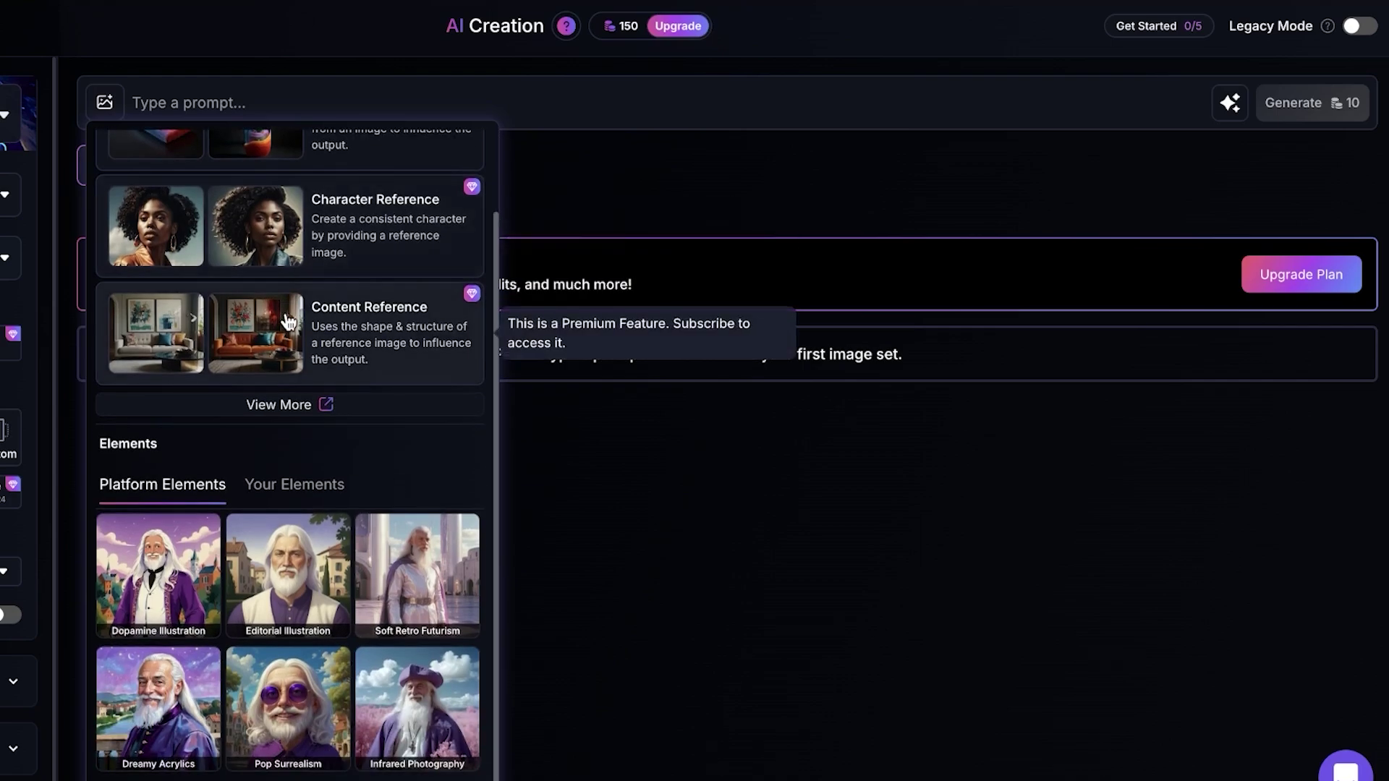
pyautogui.scroll(1, 489, 128)
pyautogui.click(480, 146)
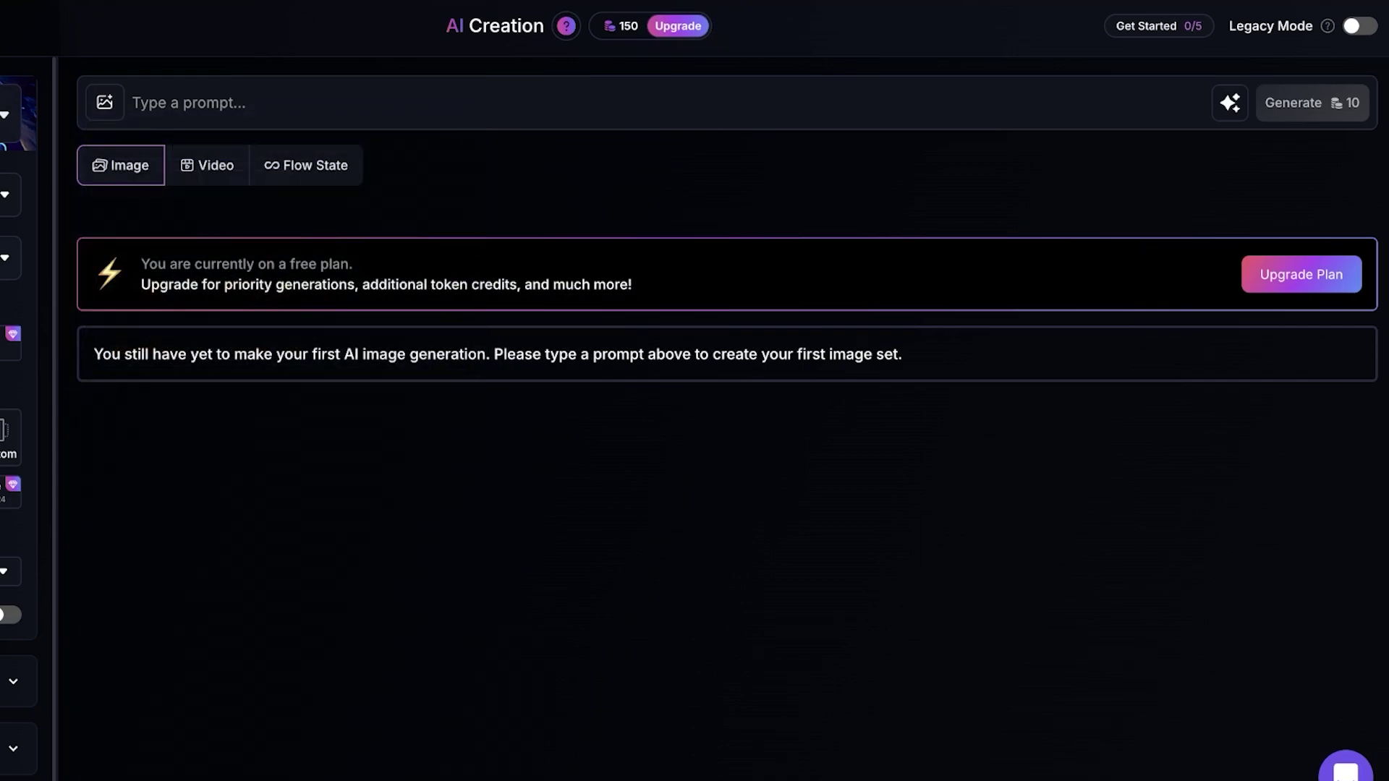
# - Choose the Stock Photography model and reopen the image guidance options
pyautogui.click(16, 137)
pyautogui.click(637, 564)
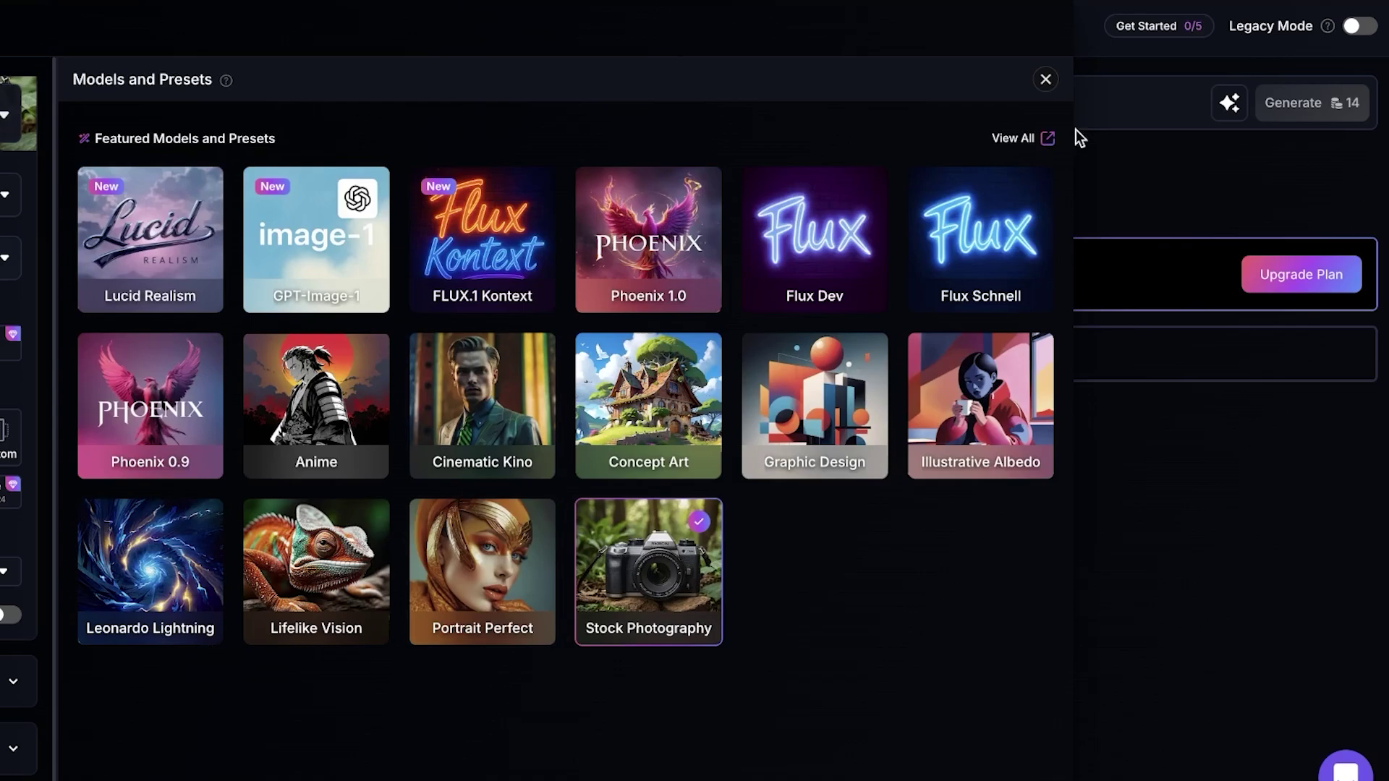
pyautogui.click(1045, 80)
pyautogui.click(104, 102)
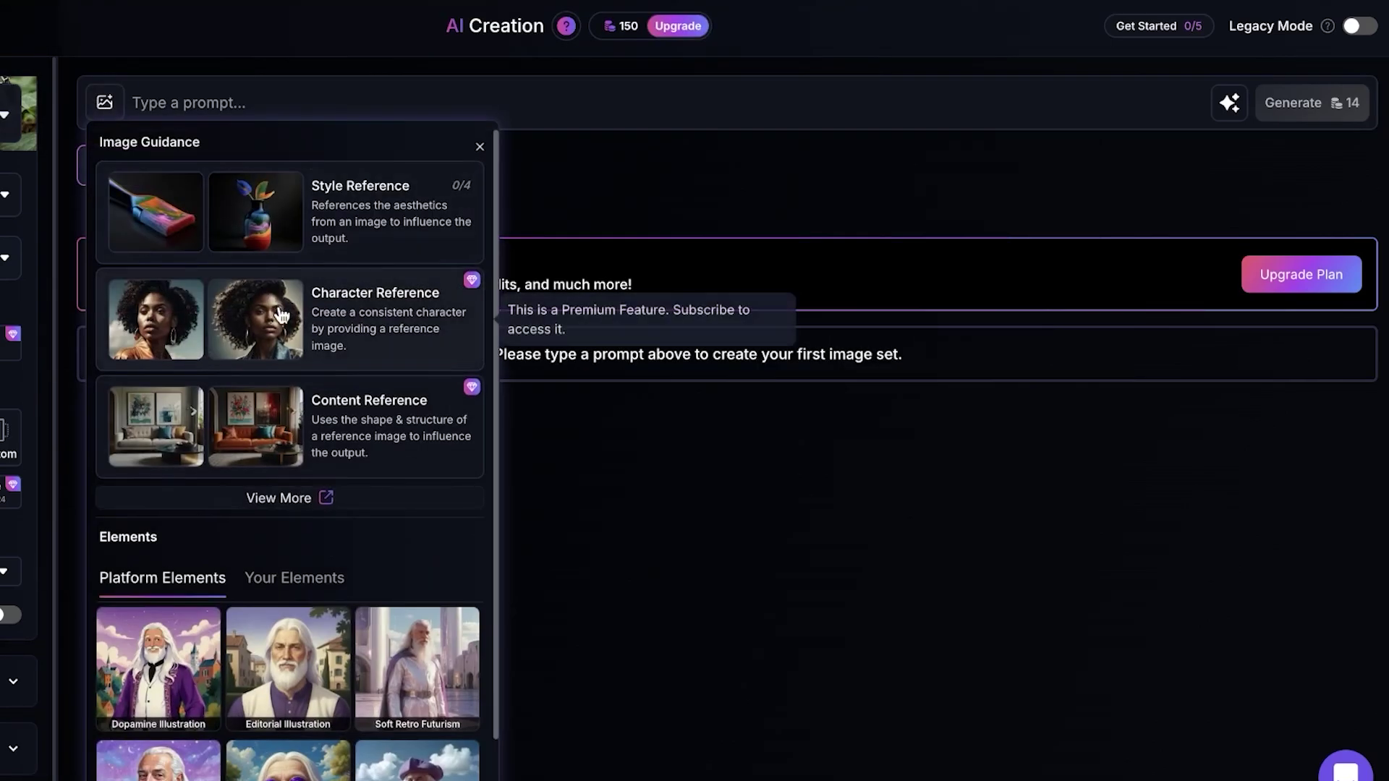
pyautogui.scroll(-1, 279, 434)
# - Select Image to Image from the full guidance options and confirm it
pyautogui.click(279, 467)
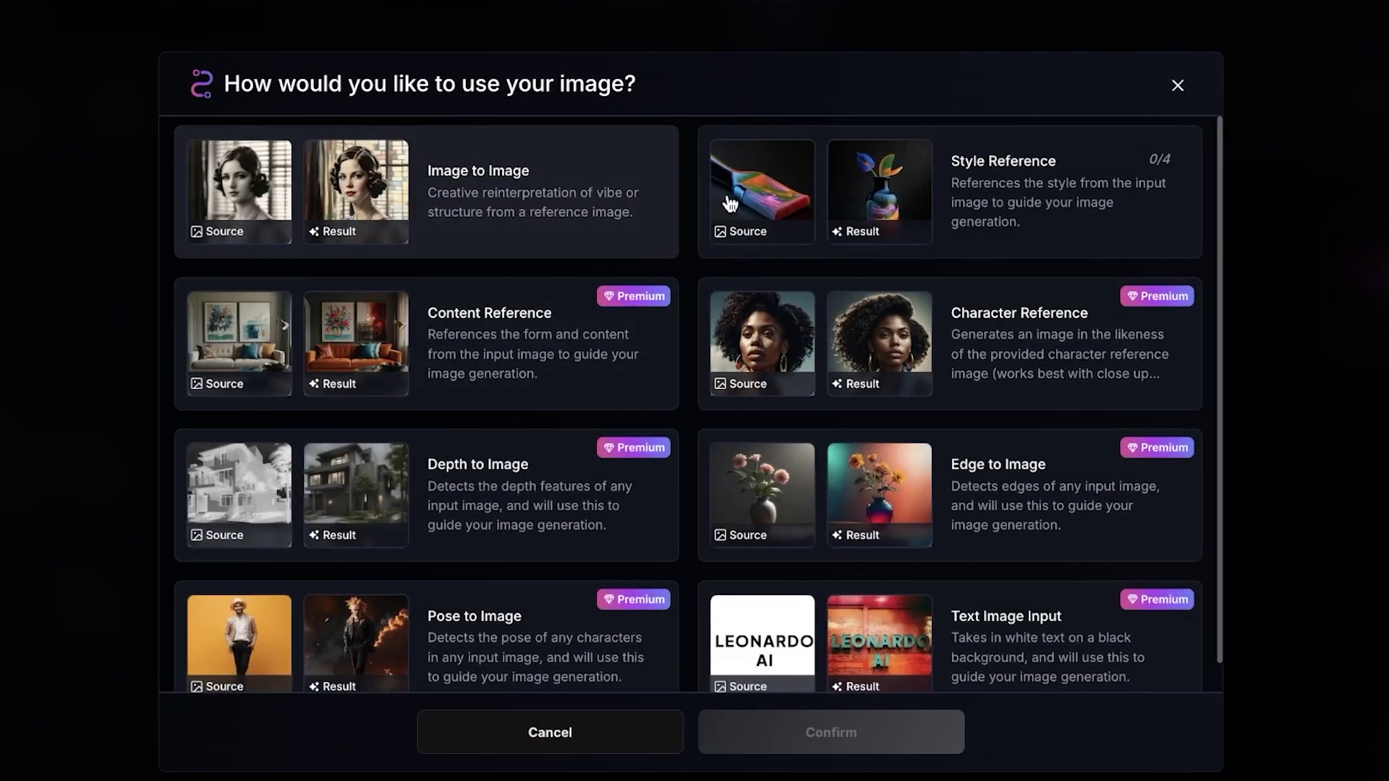
pyautogui.click(524, 206)
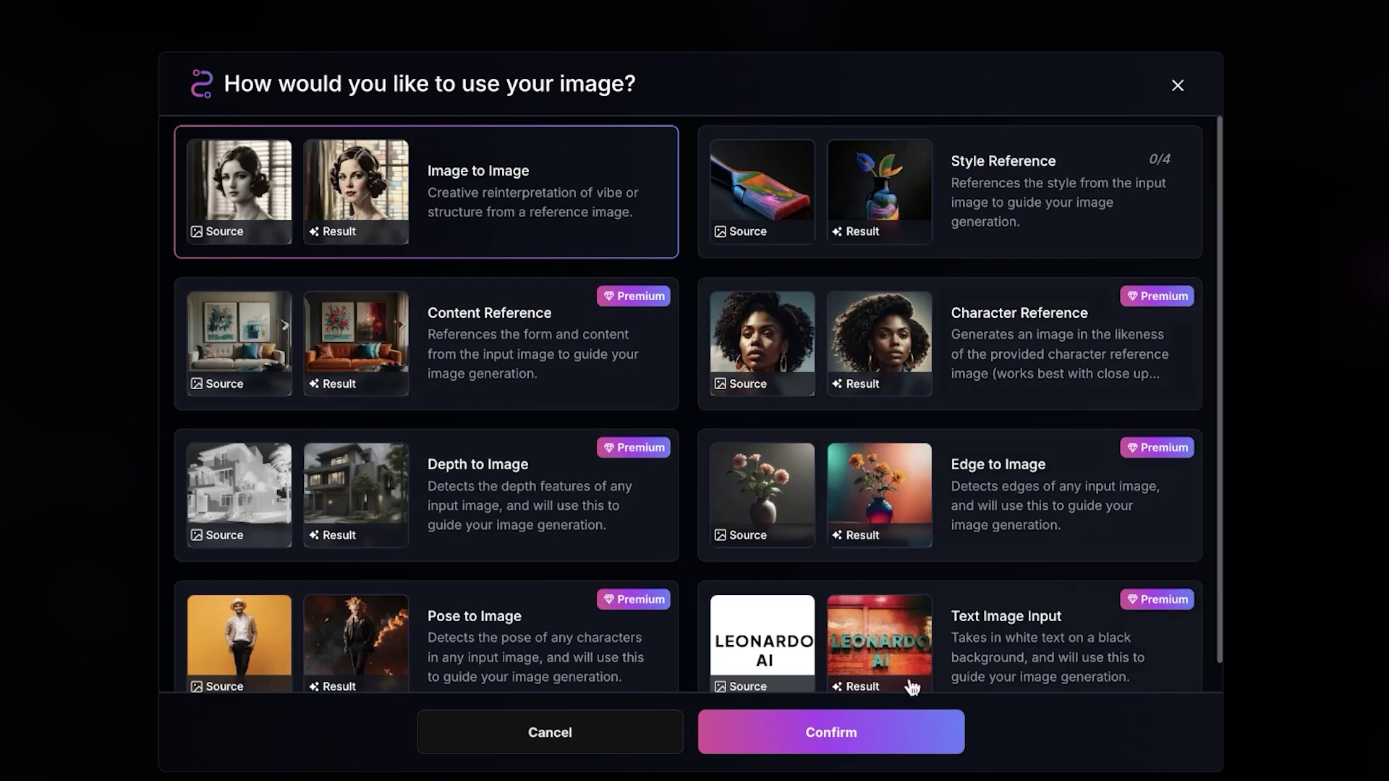
pyautogui.click(882, 751)
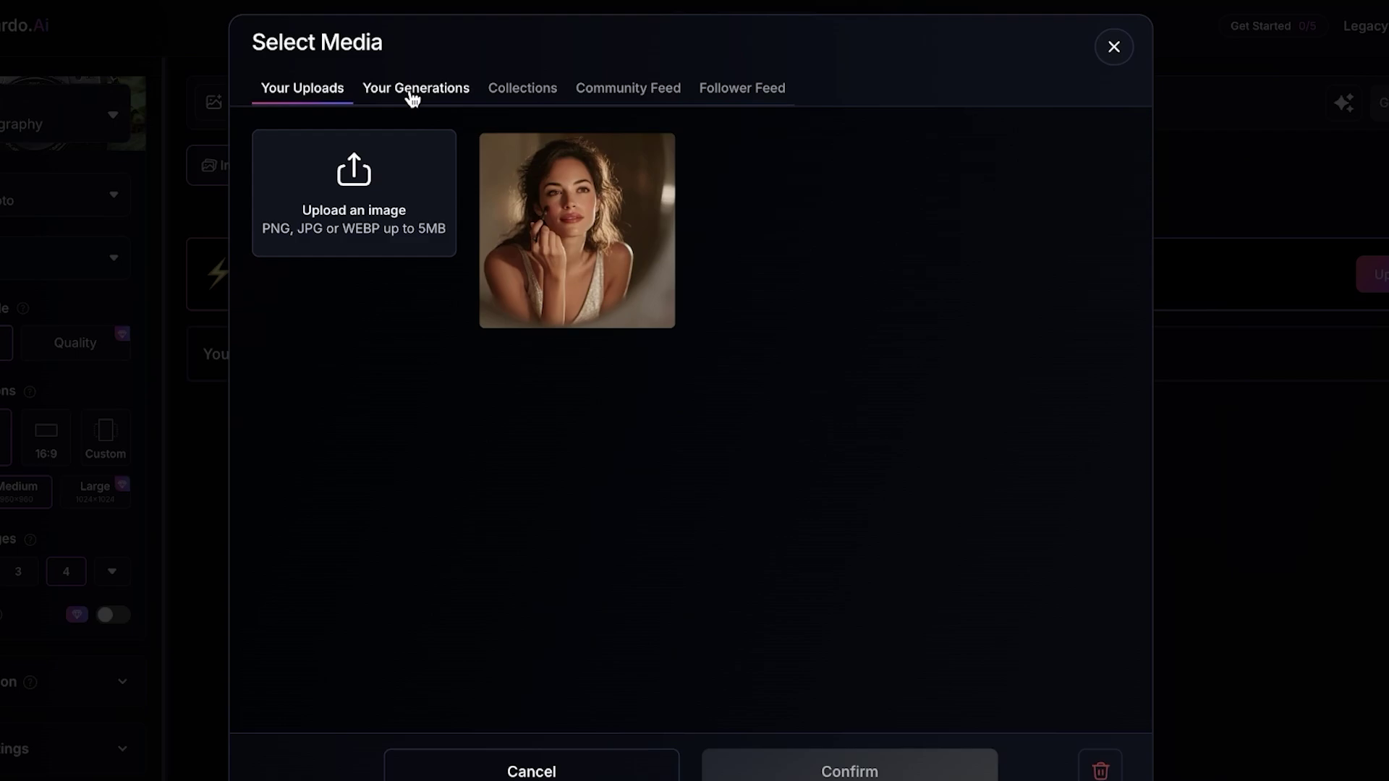
# - Attach the uploaded portrait from Your Uploads as the Image to Image reference
pyautogui.click(654, 272)
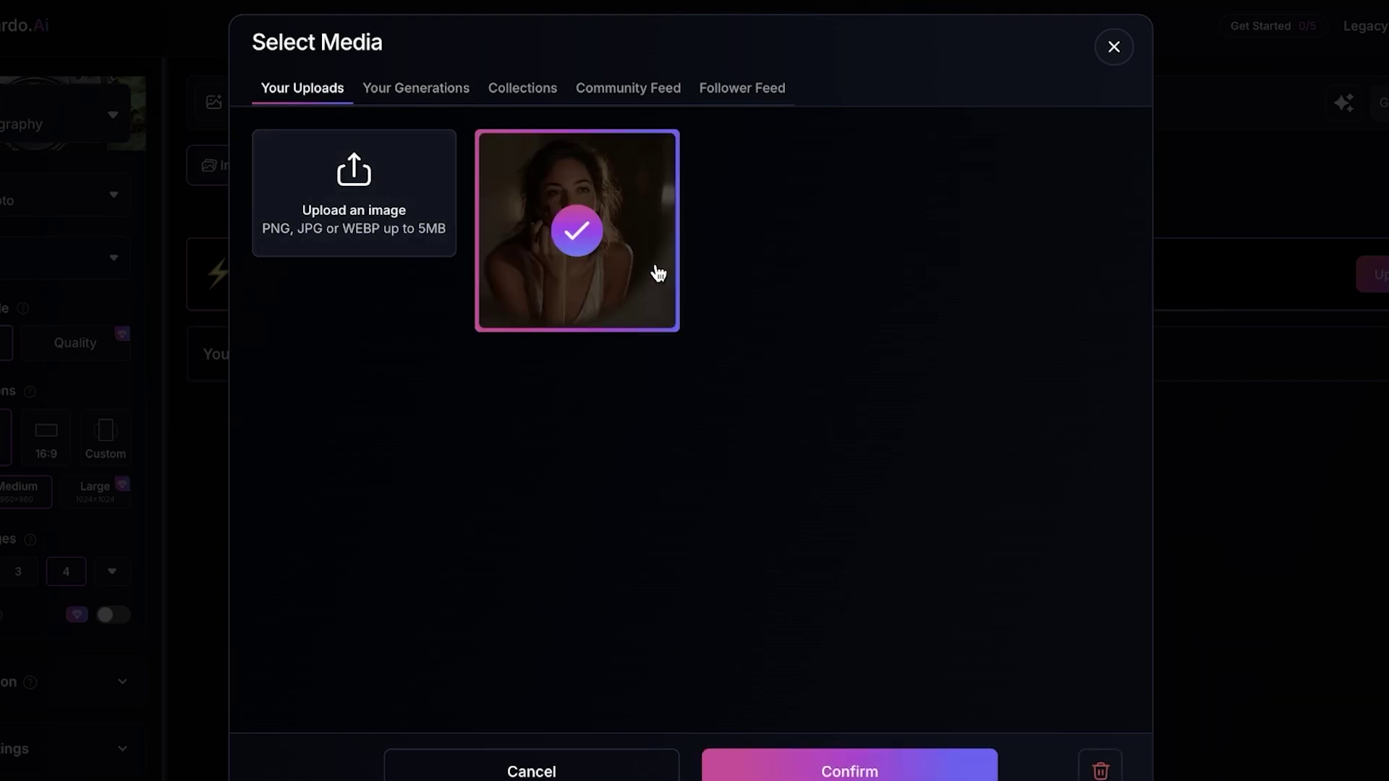
pyautogui.click(899, 769)
pyautogui.click(358, 105)
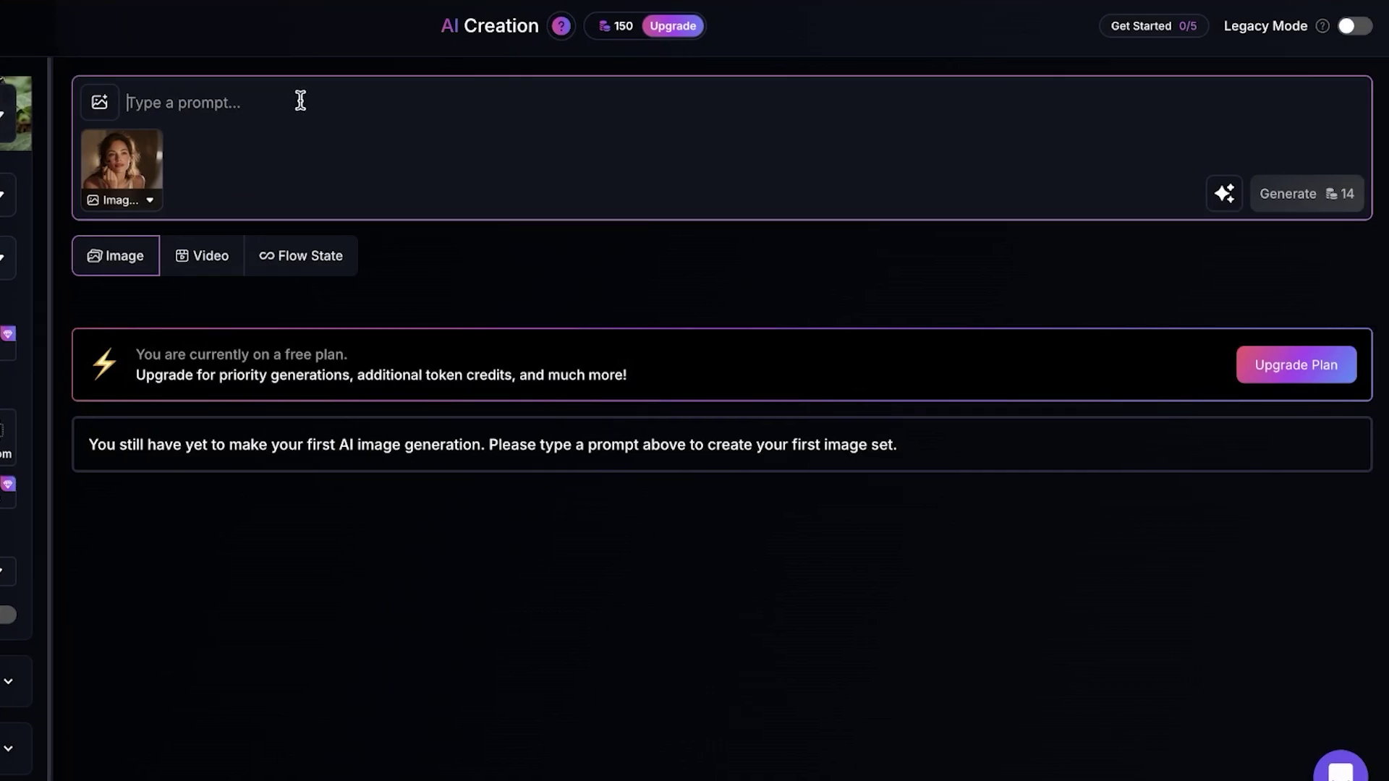
# - Enter a prompt restyling the image into a futuristic high-tech white and black world, and generate
pyautogui.write('restyle this image into into')
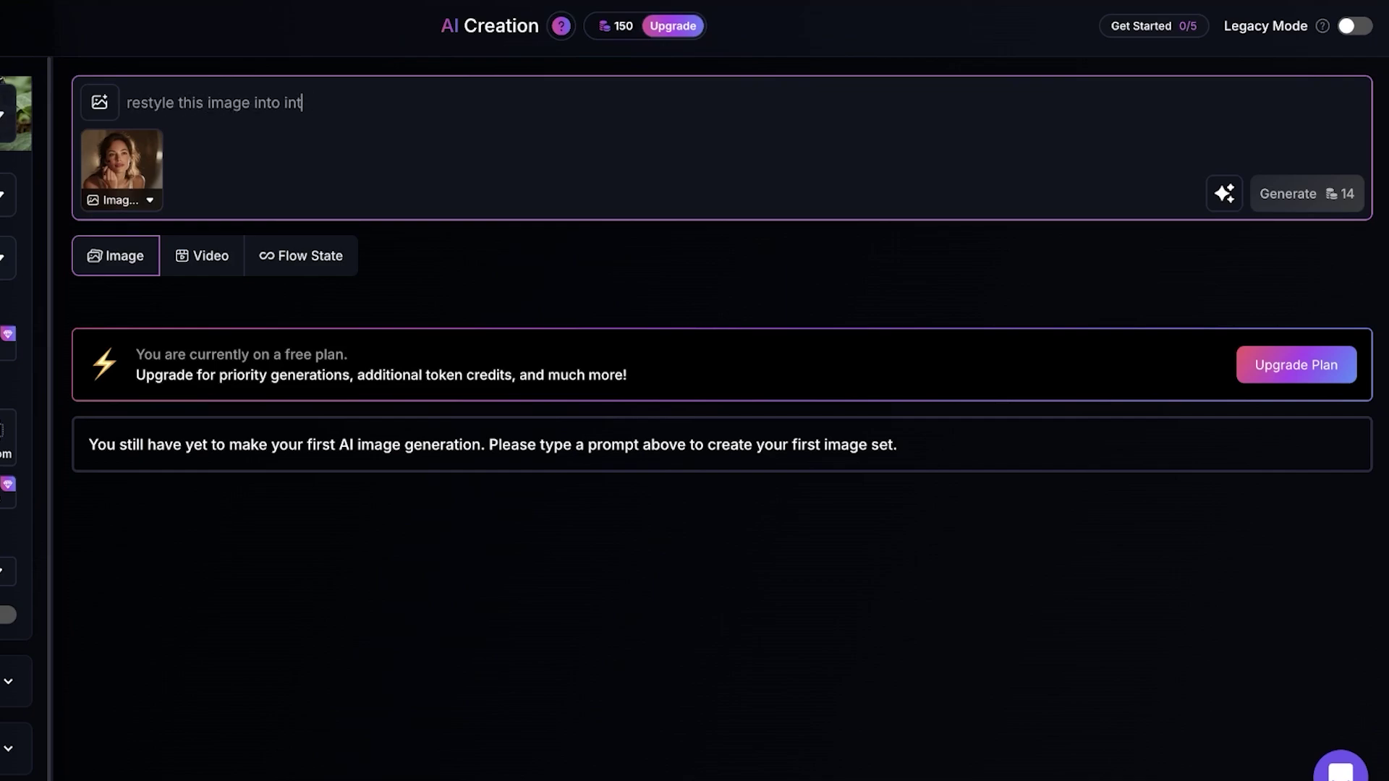
pyautogui.press('BackSpace')
pyautogui.press('BackSpace')
pyautogui.write('a futureistic world. high tec')
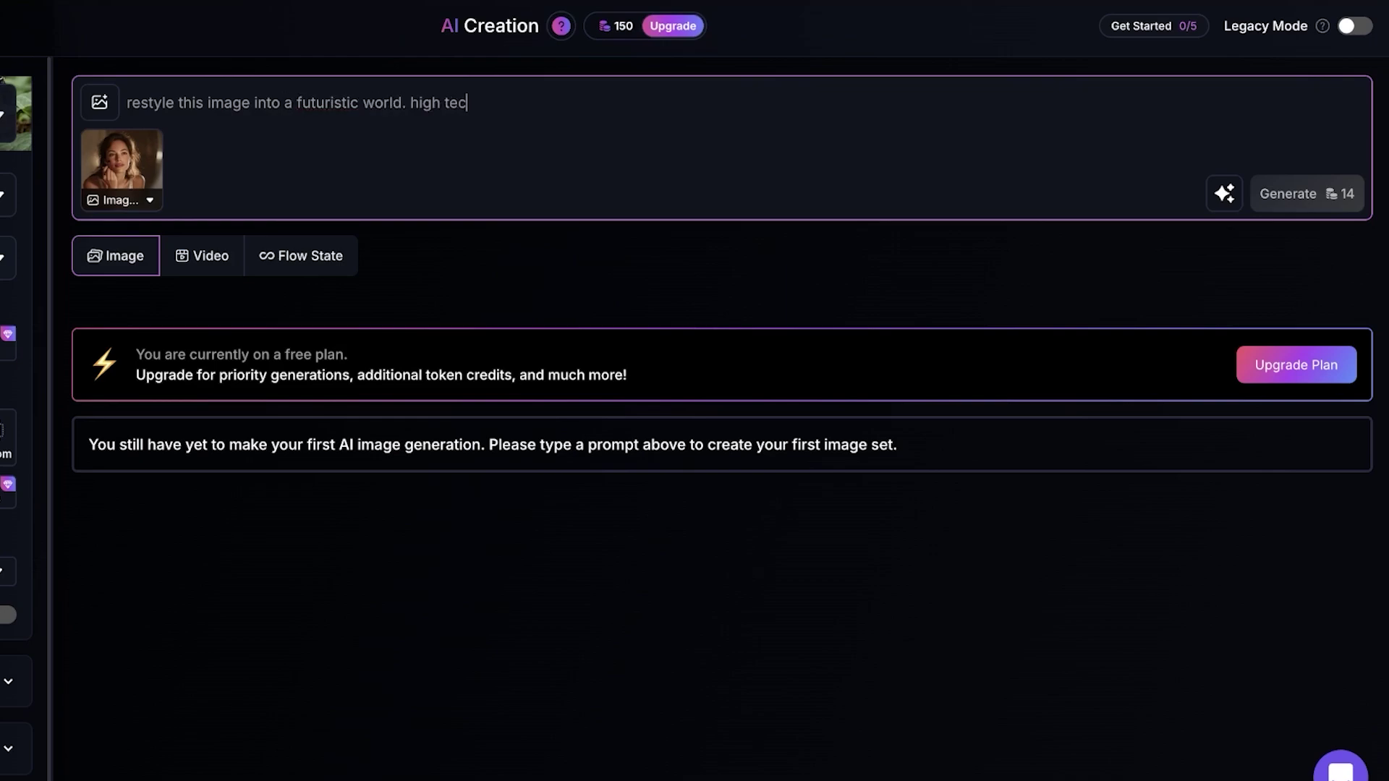
pyautogui.write('h, white gree')
pyautogui.press('Return')
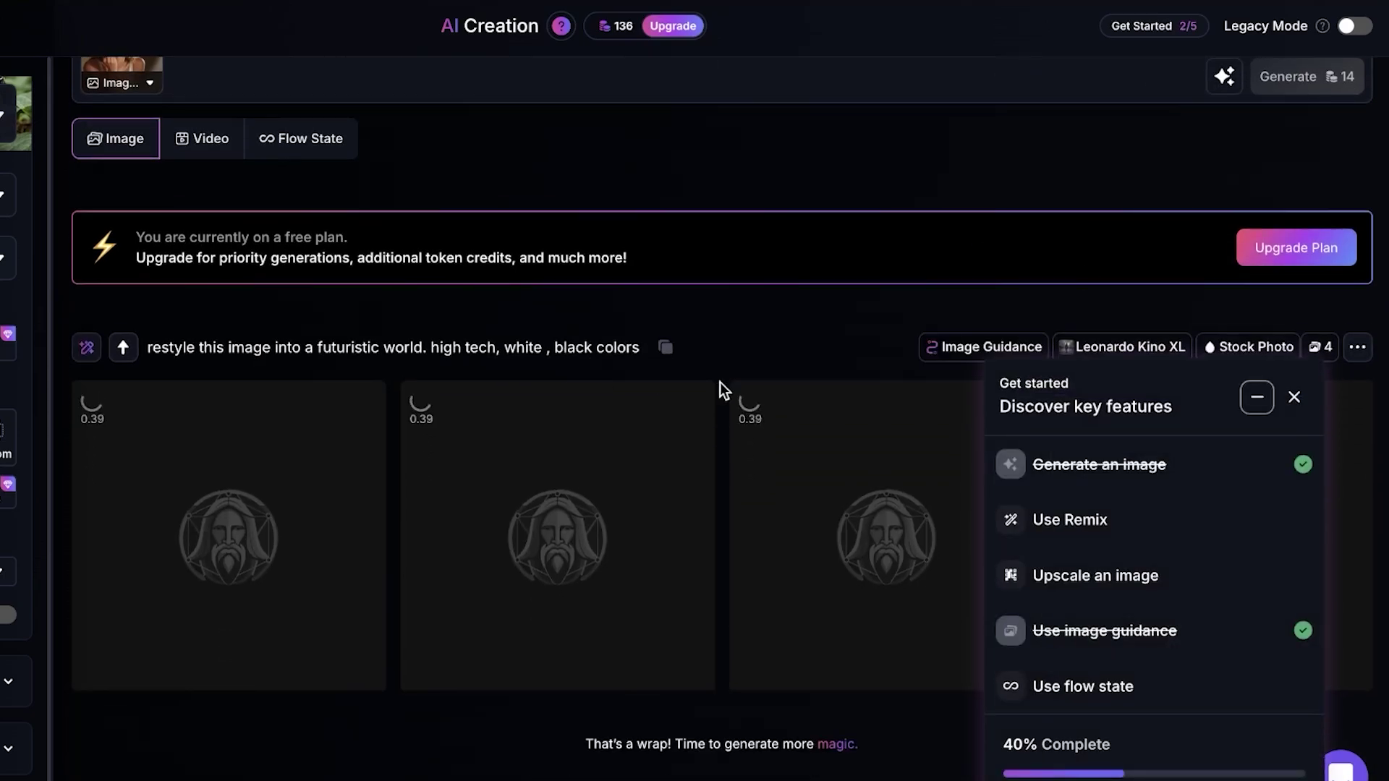
# - Reveal the hidden restyled results and view the fourth one at full size
pyautogui.click(1257, 397)
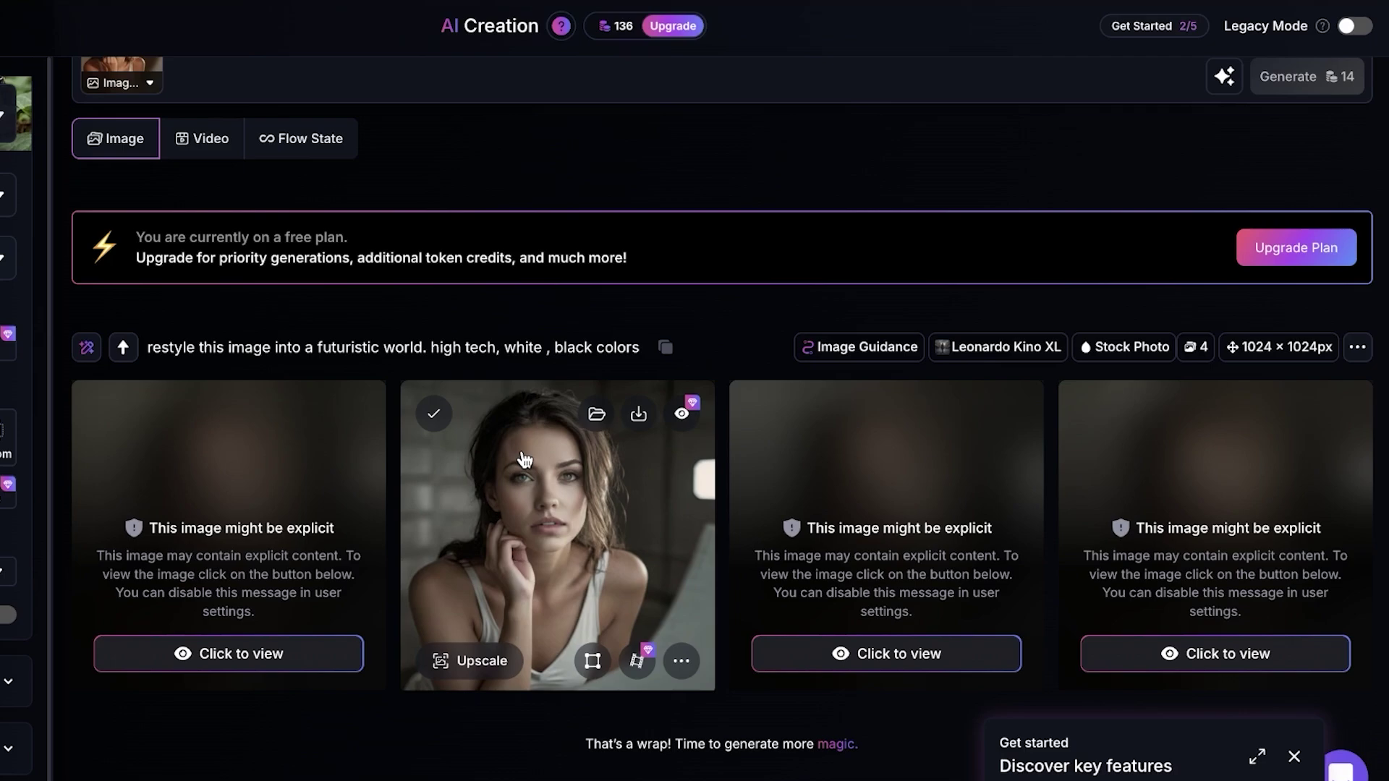
pyautogui.click(216, 666)
pyautogui.click(879, 664)
pyautogui.click(1114, 658)
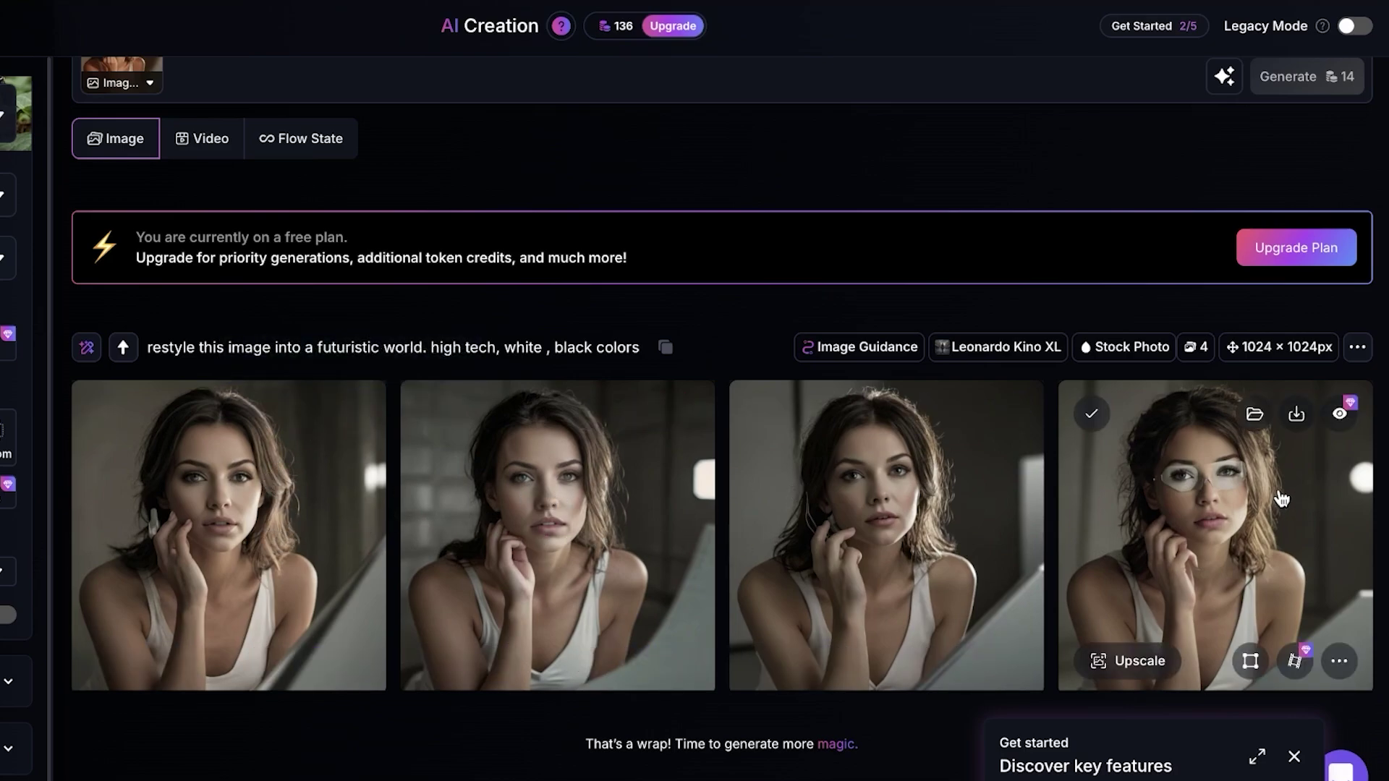
pyautogui.click(1140, 492)
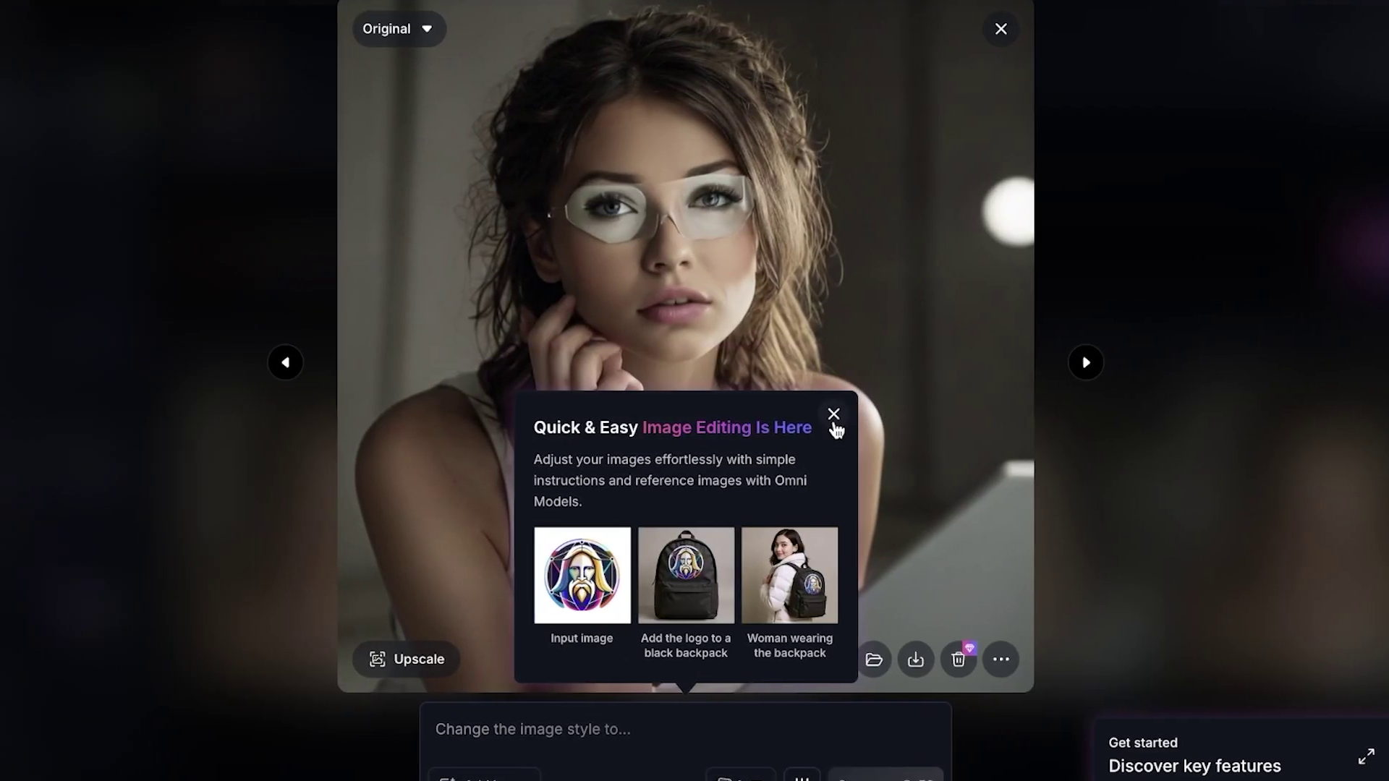
pyautogui.click(831, 412)
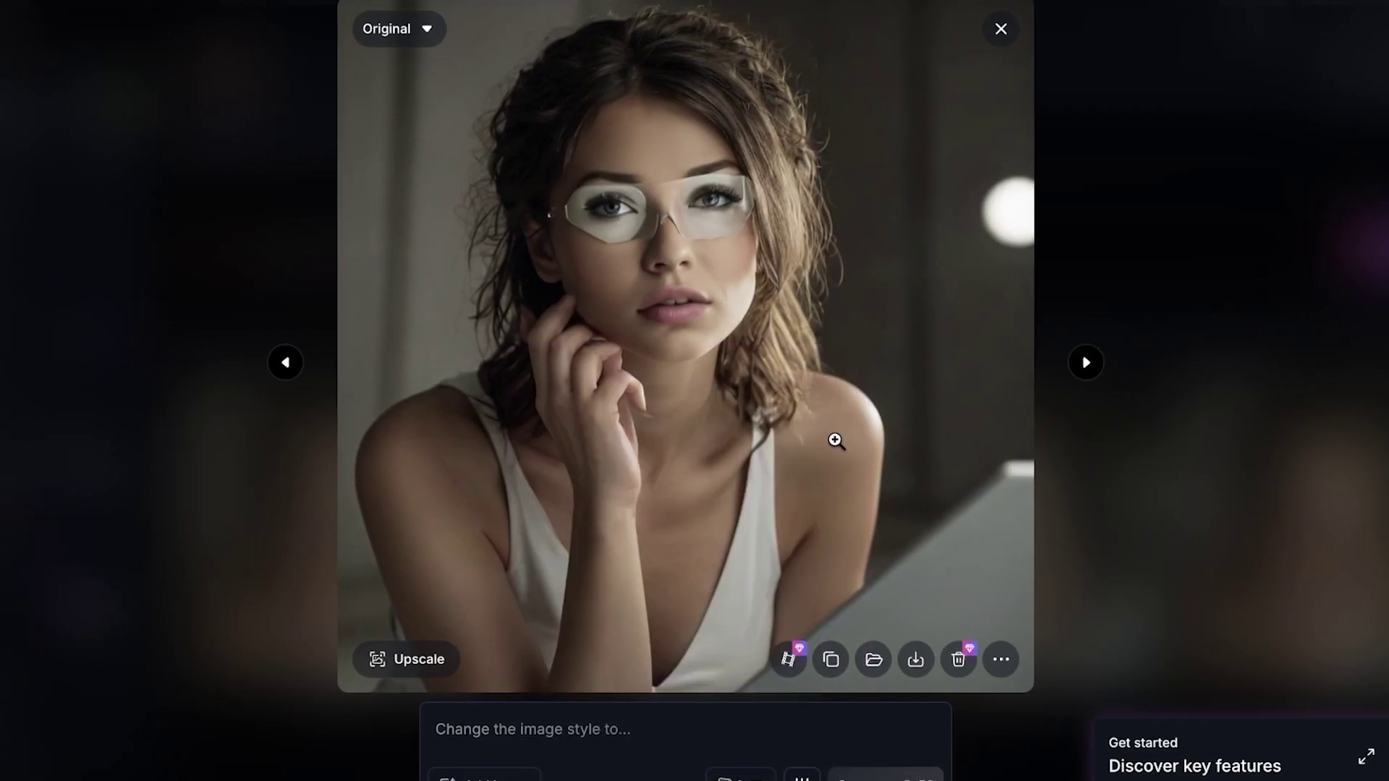
pyautogui.click(1000, 29)
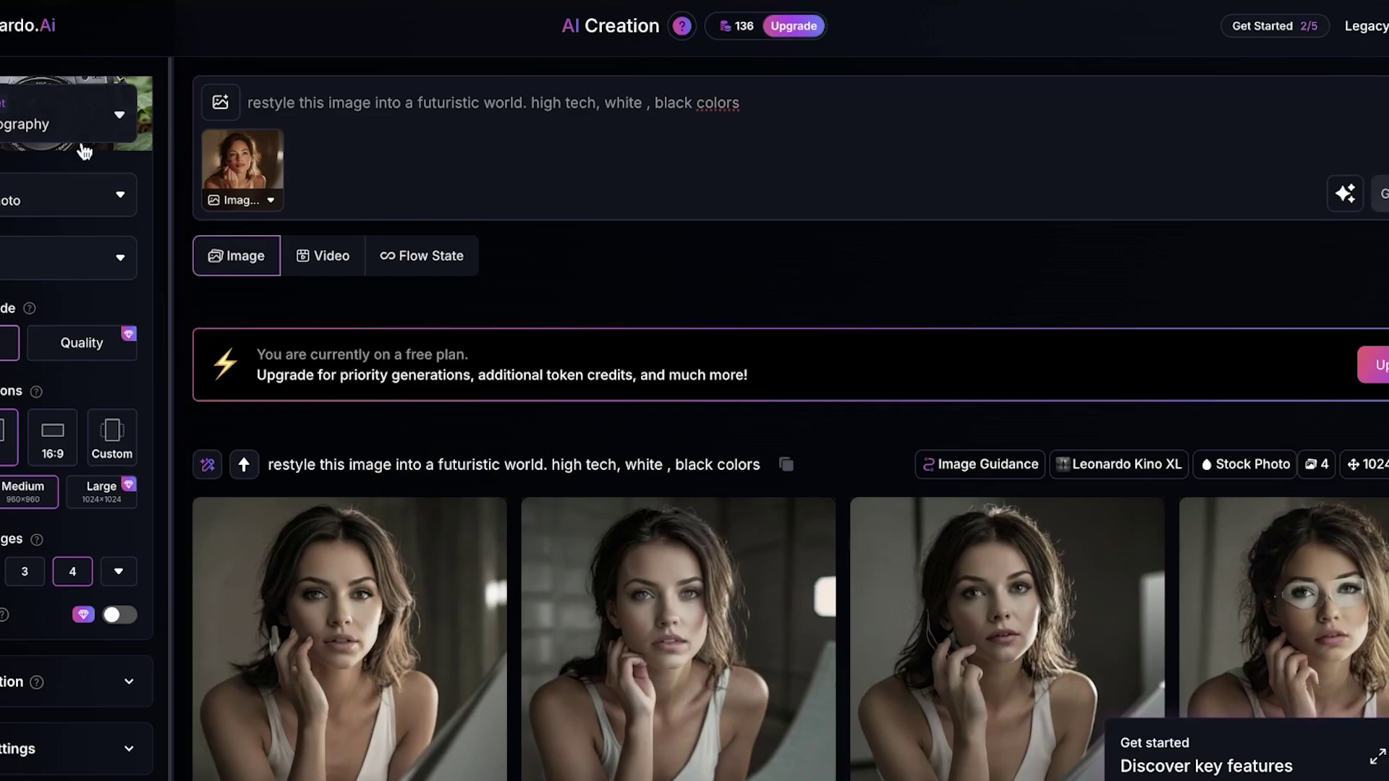
# - Switch the preset to Portrait Perfect and view all ways to use the reference image
pyautogui.click(85, 149)
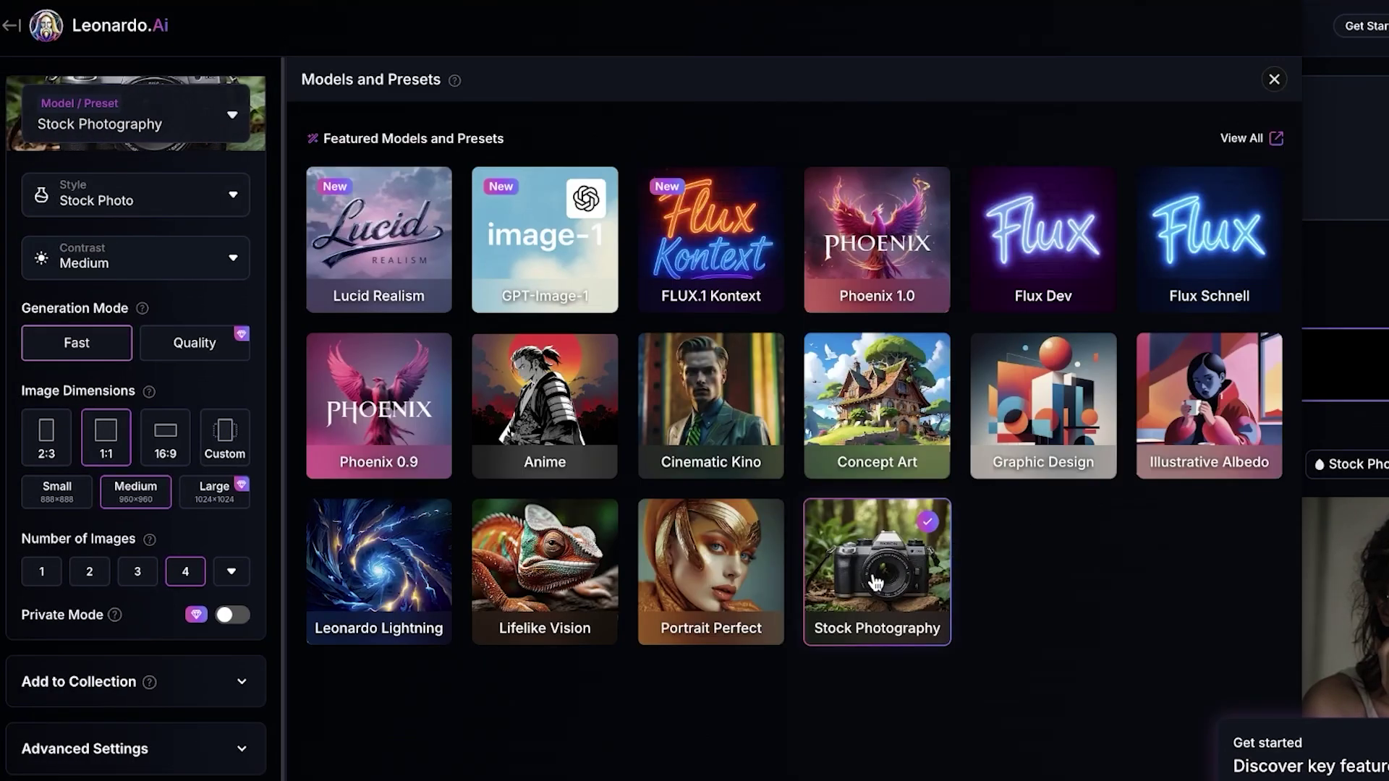
pyautogui.click(690, 586)
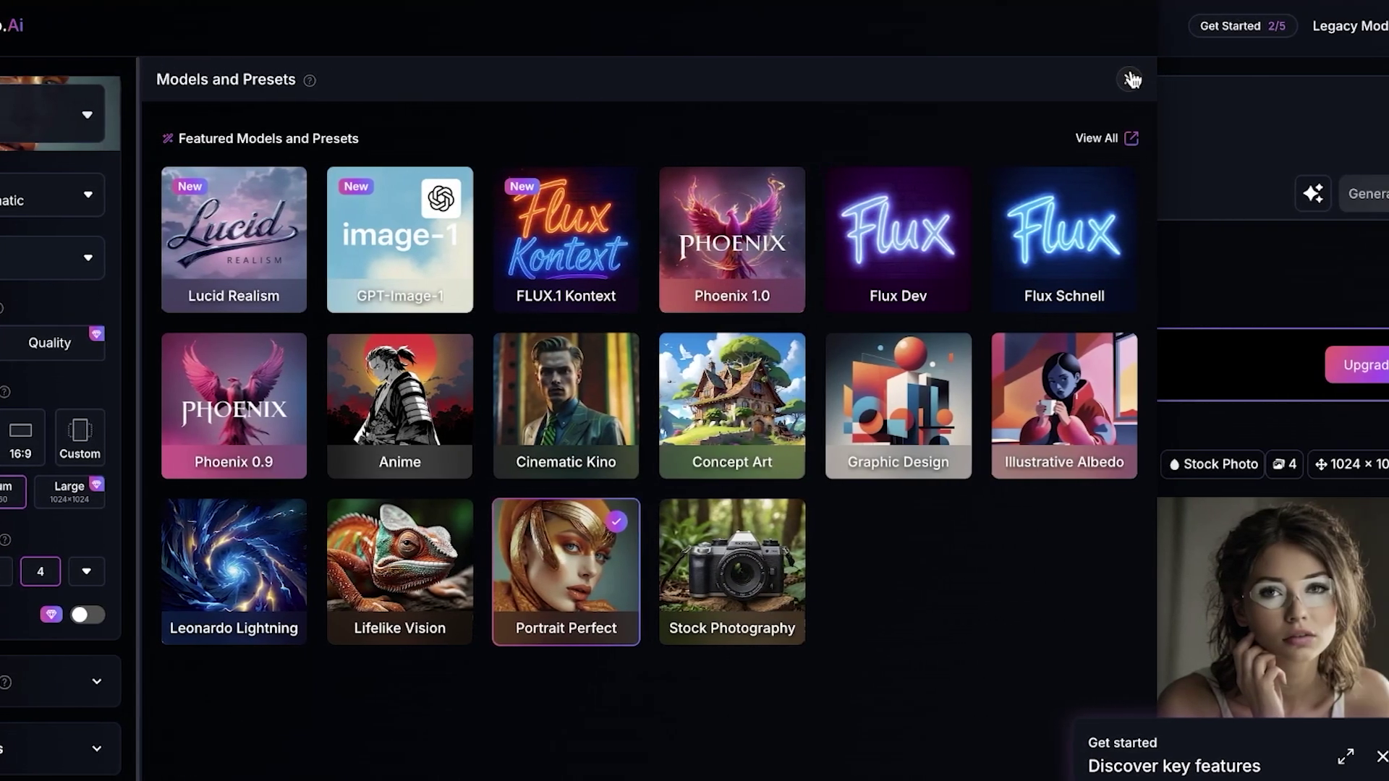
pyautogui.click(1274, 79)
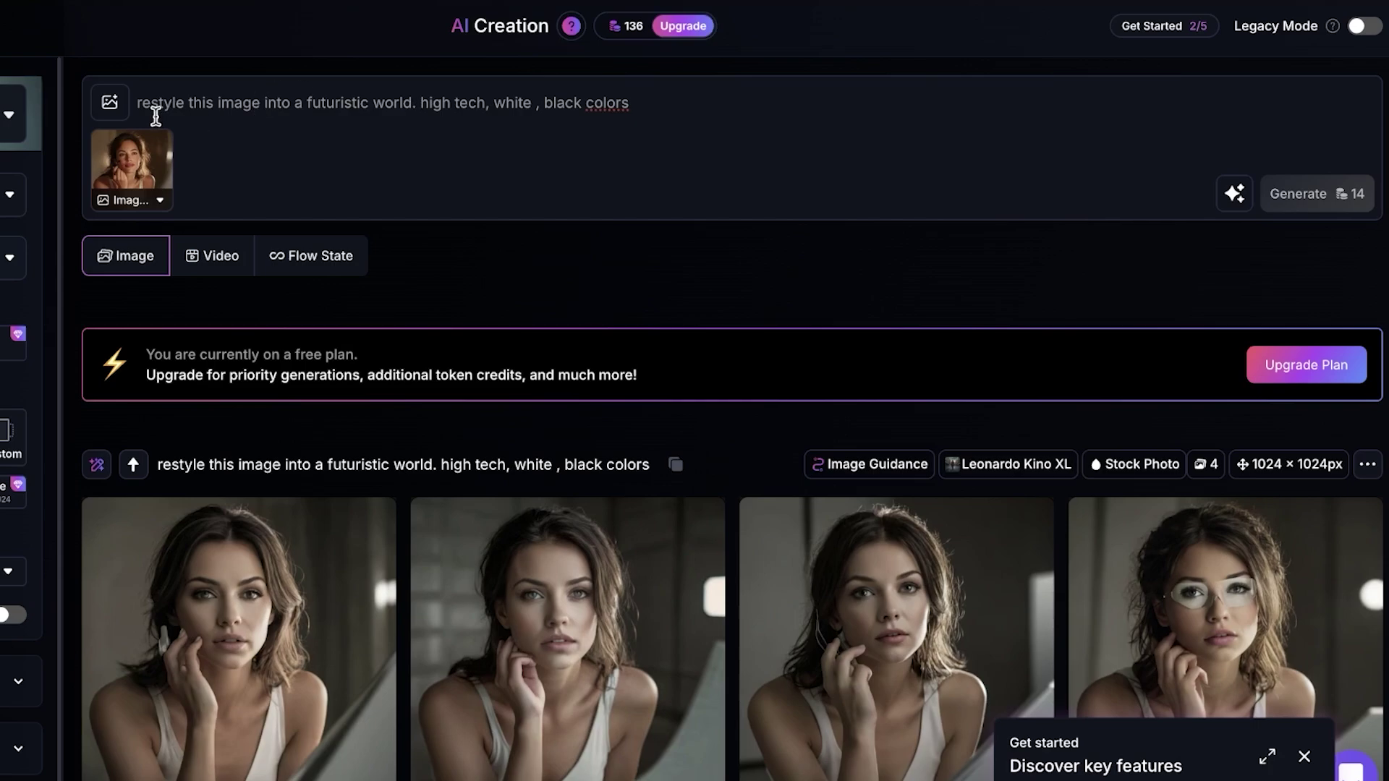
pyautogui.click(109, 106)
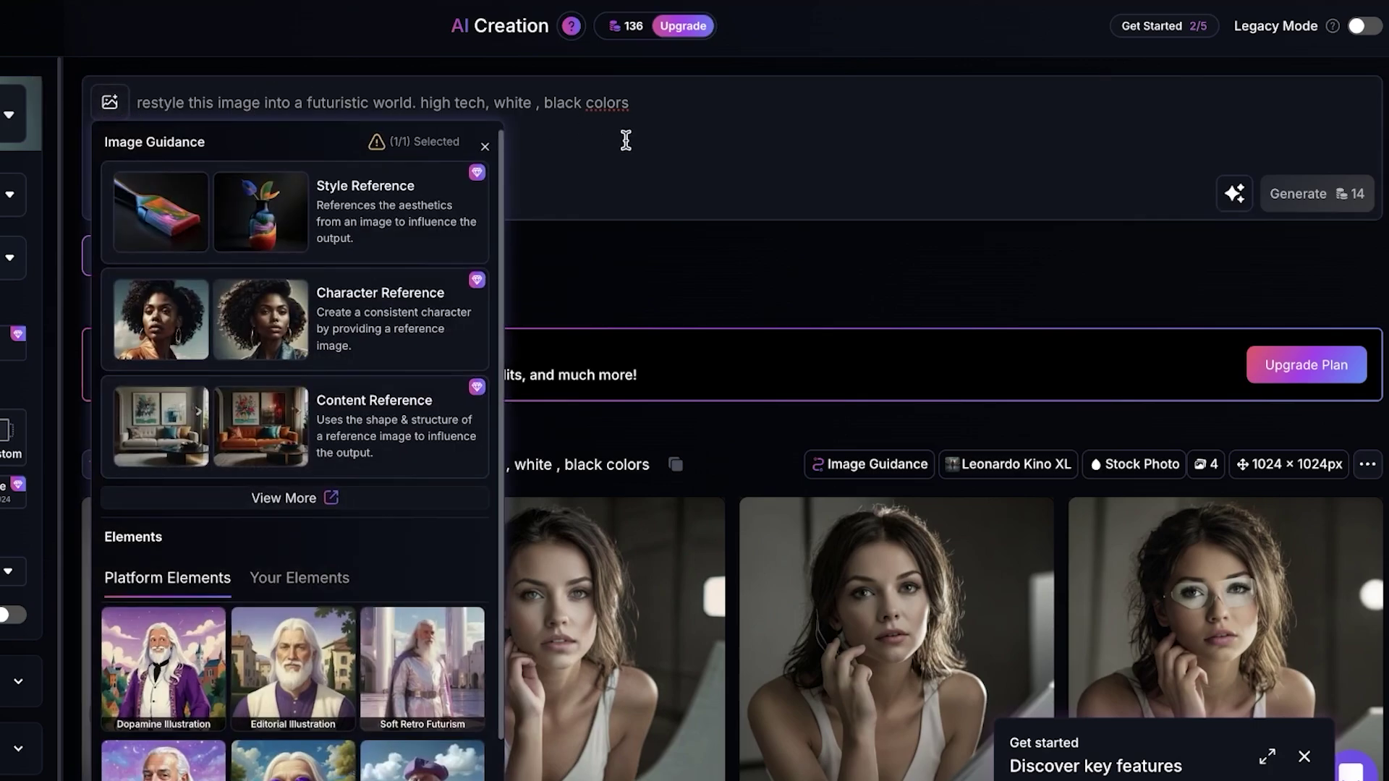
pyautogui.click(308, 492)
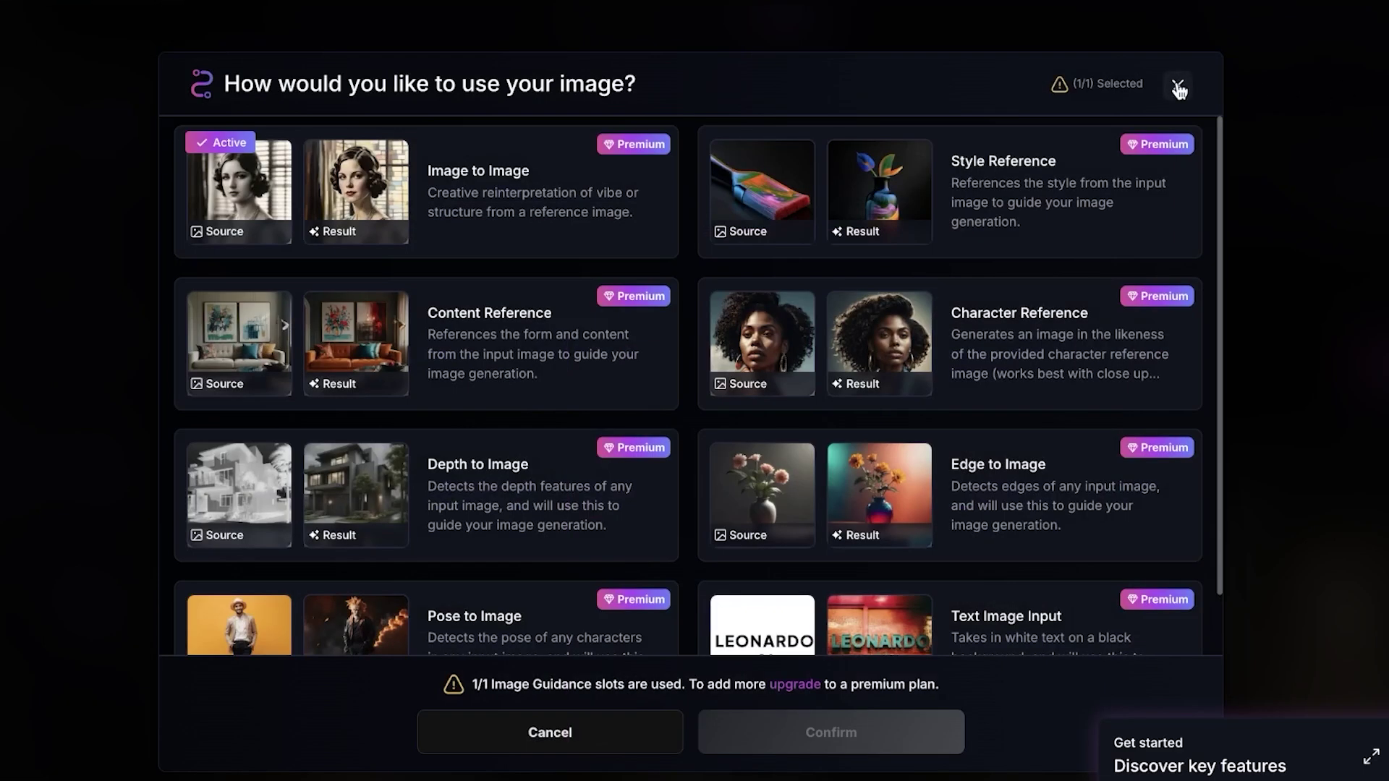
pyautogui.click(1178, 86)
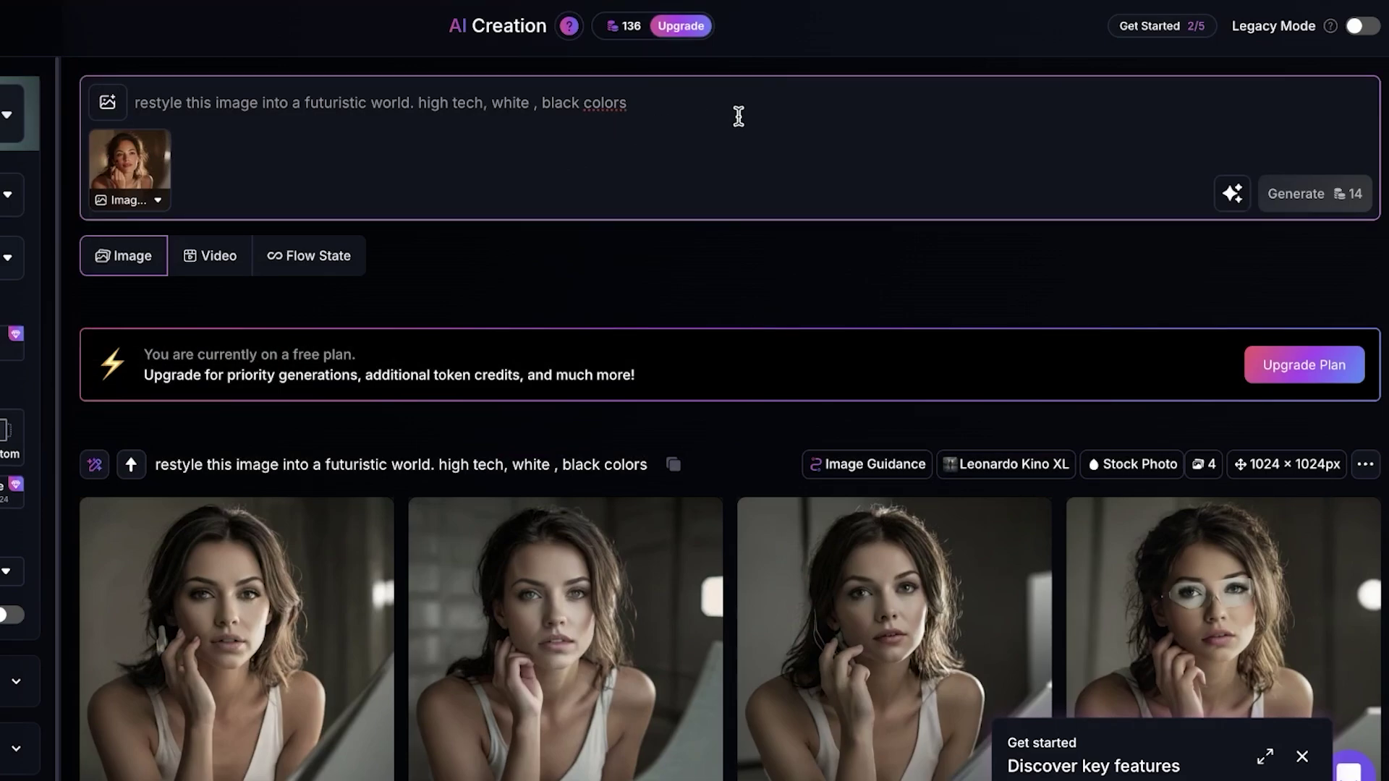
# - Switch the preset to Lifelike Vision and check the image guidance options
pyautogui.click(11, 114)
pyautogui.click(342, 608)
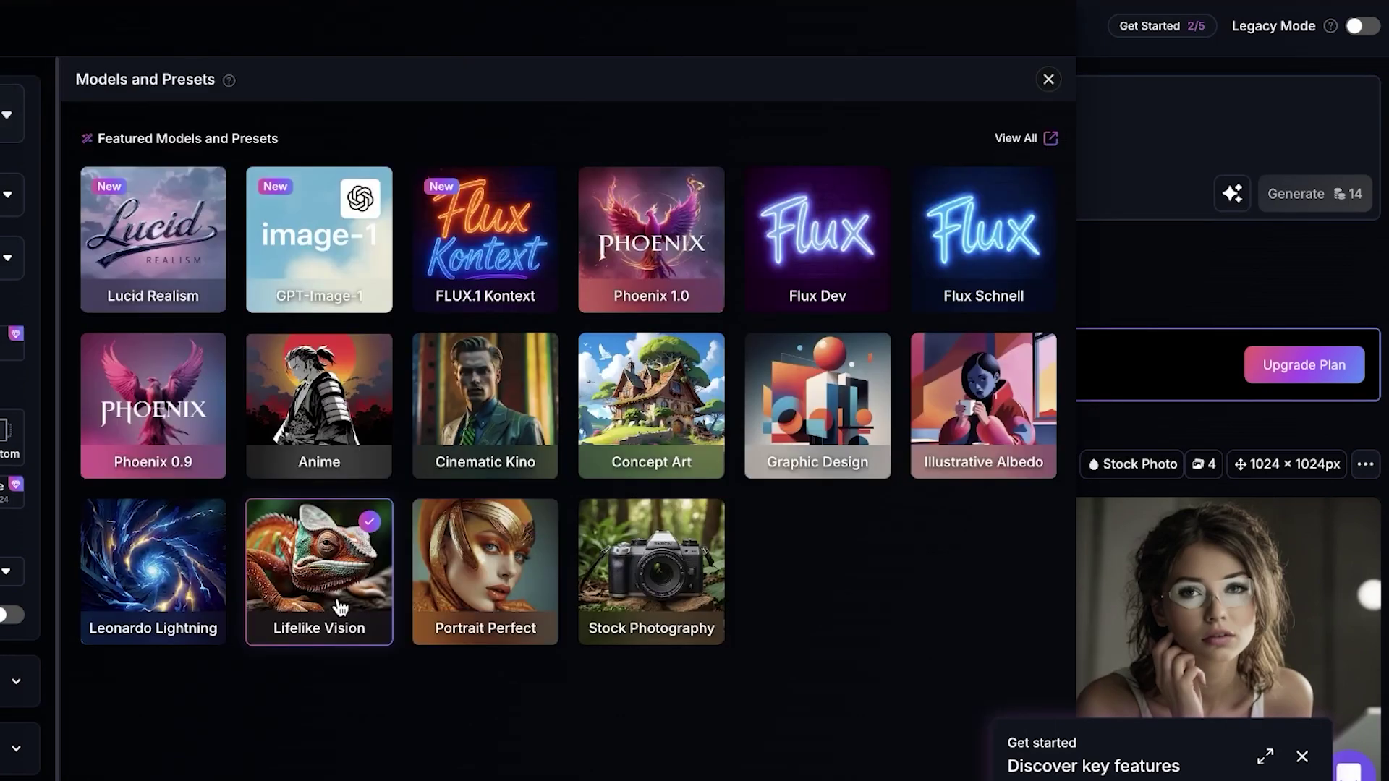
pyautogui.click(1185, 128)
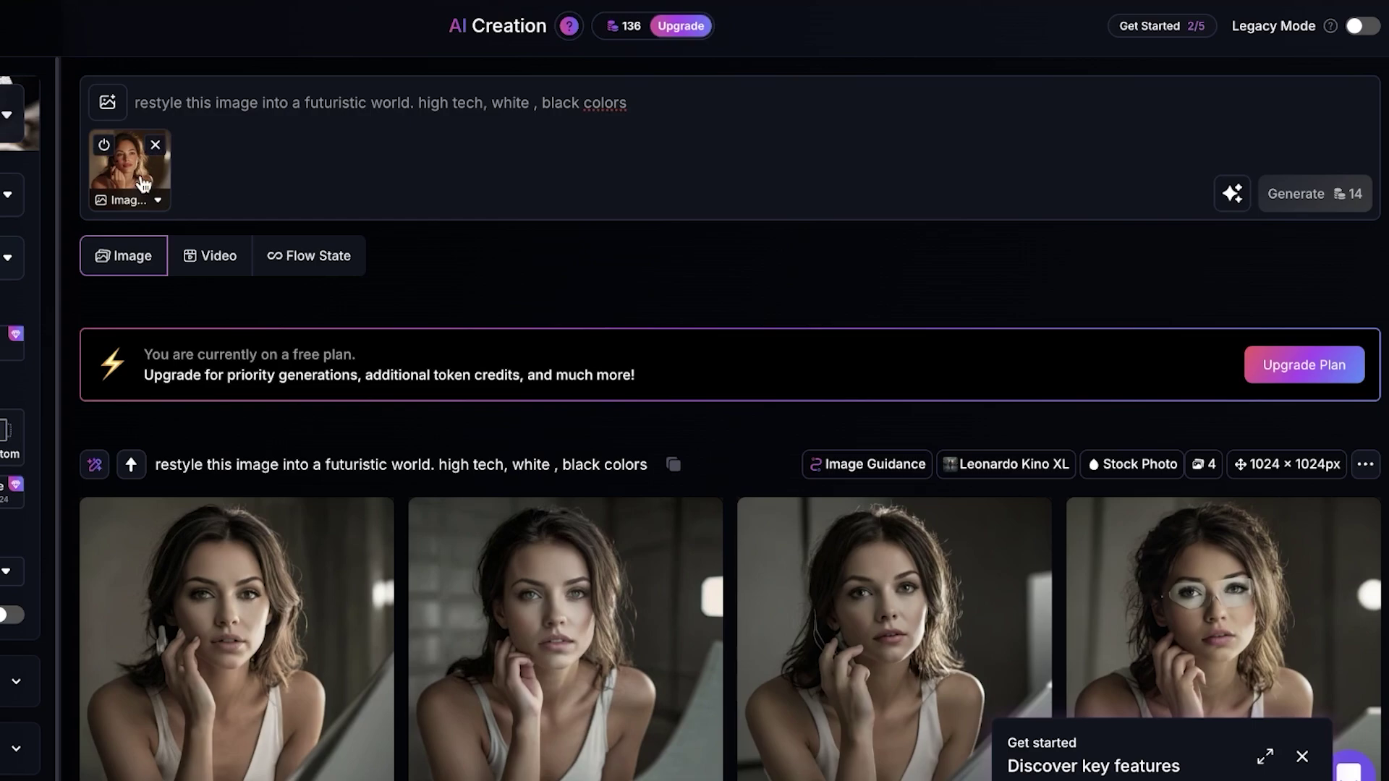
pyautogui.click(108, 102)
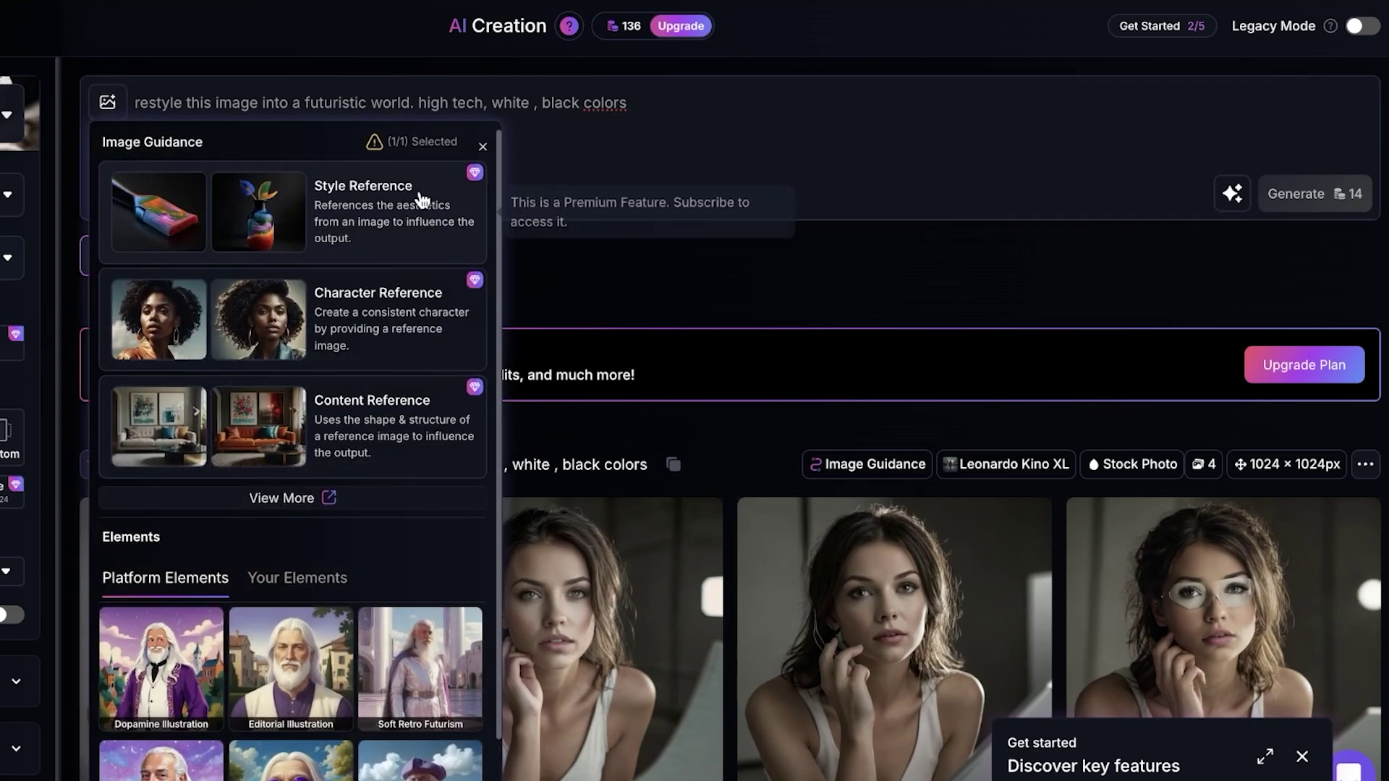
pyautogui.click(482, 146)
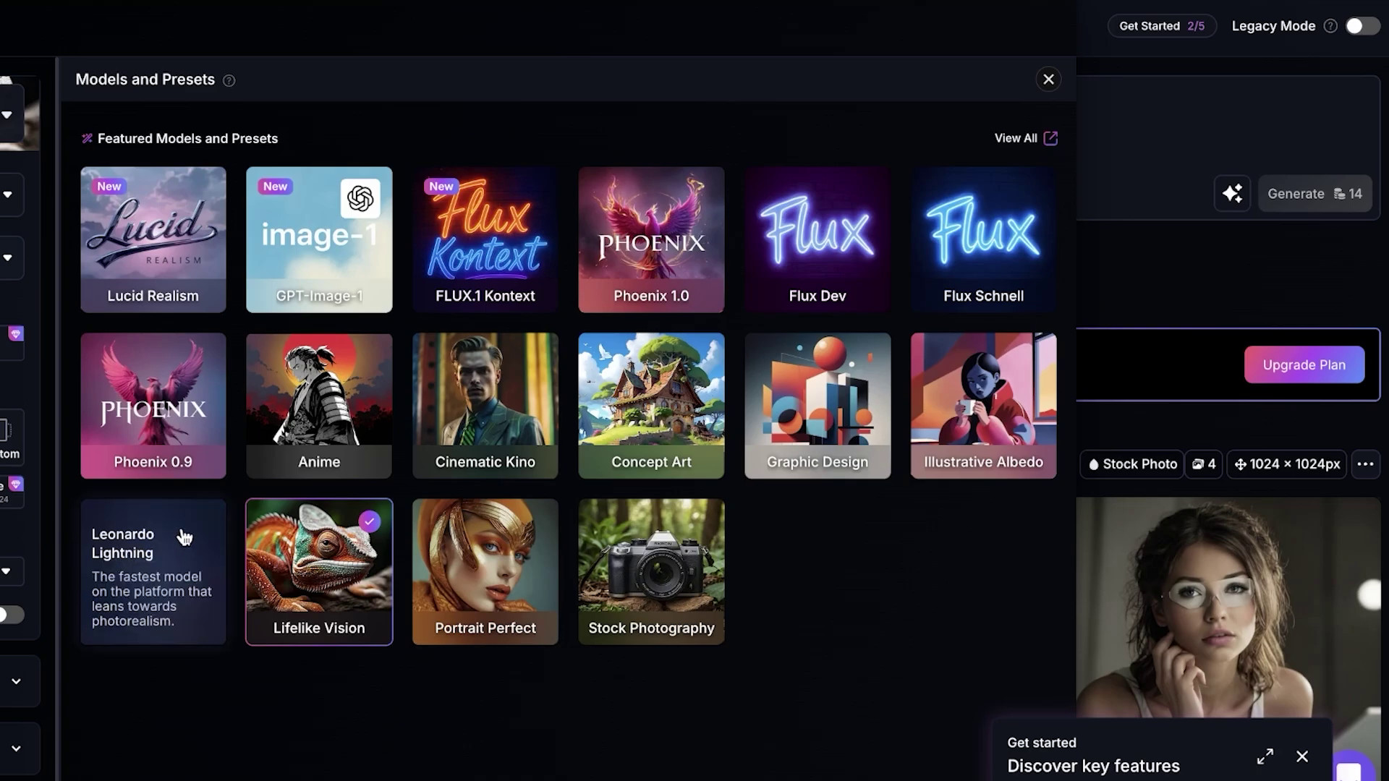
# - Switch the preset to Illustrative Albedo and browse all image-usage options, including premium pricing
pyautogui.click(938, 422)
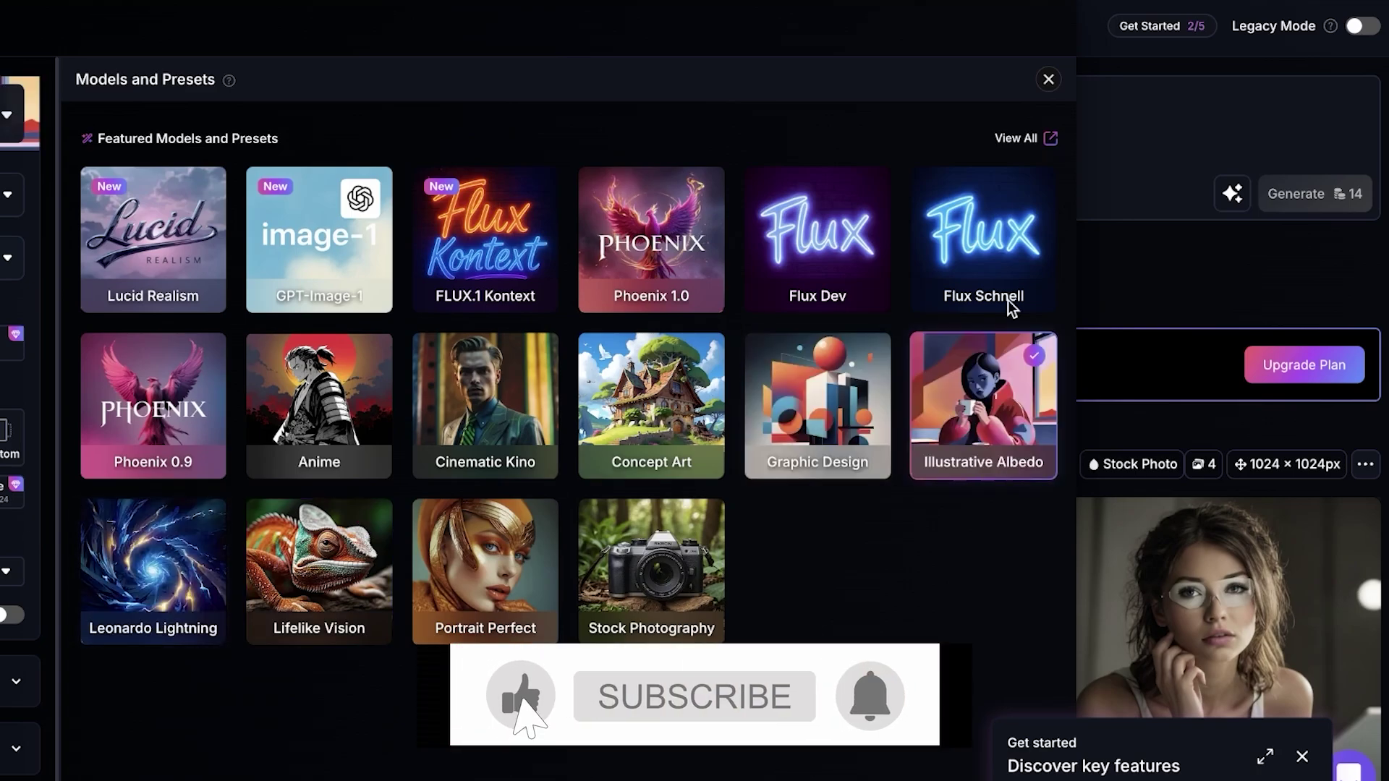
pyautogui.click(1151, 168)
pyautogui.click(107, 102)
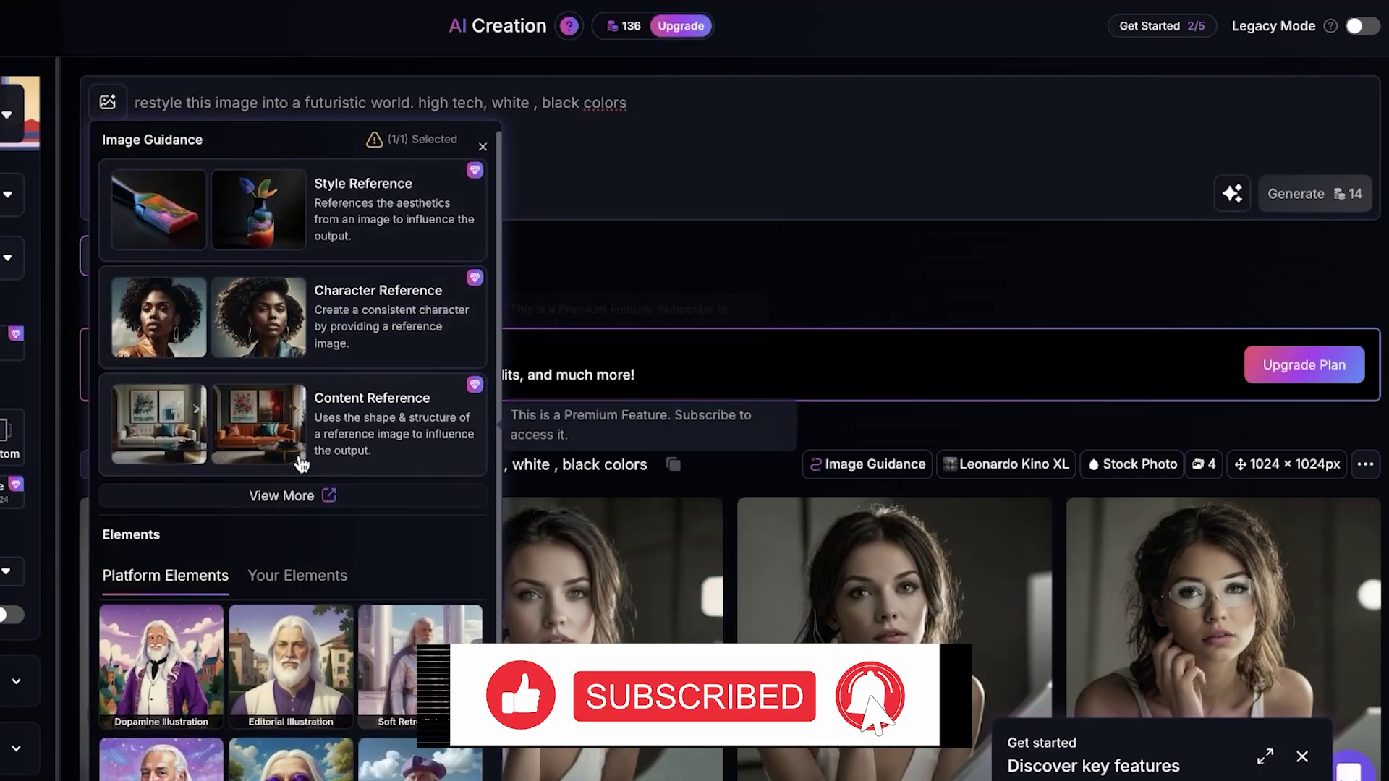
pyautogui.click(289, 498)
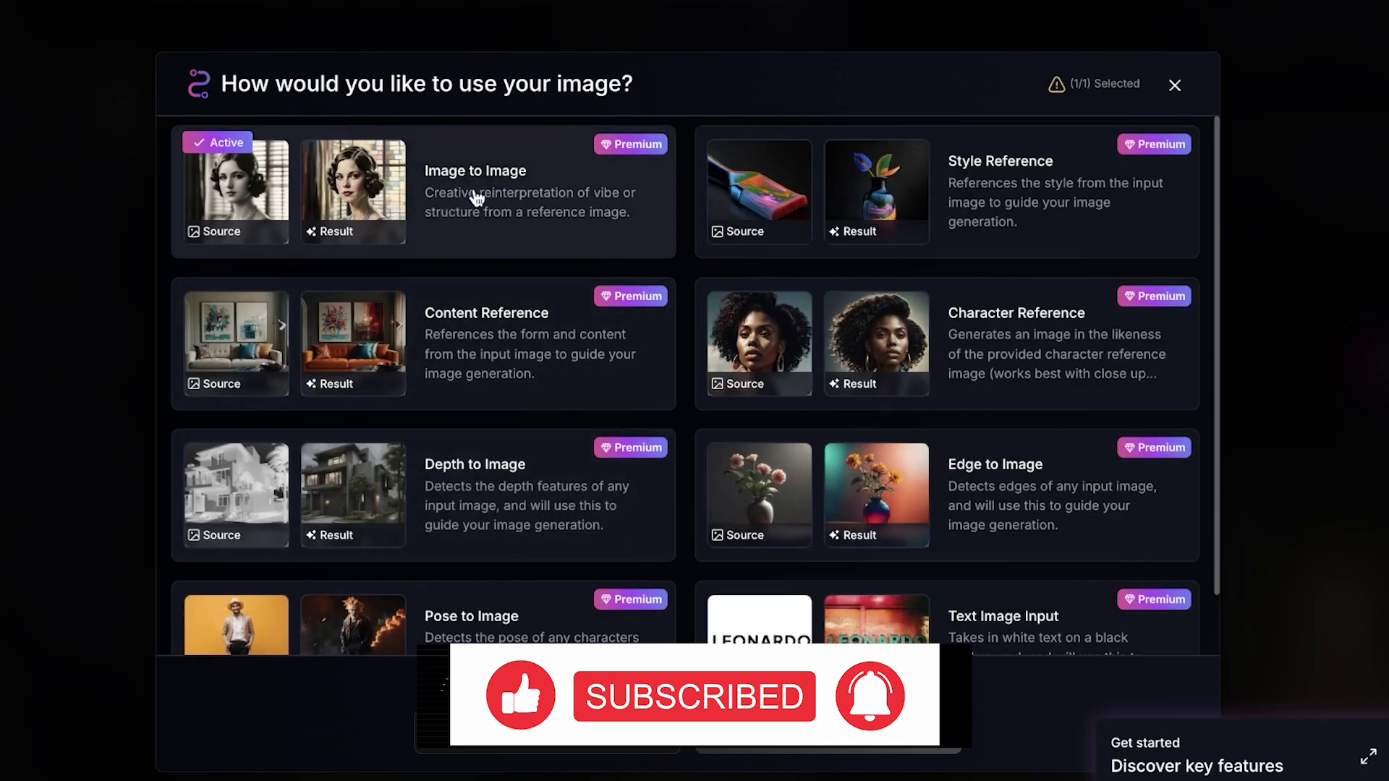
pyautogui.click(475, 190)
pyautogui.press('Escape')
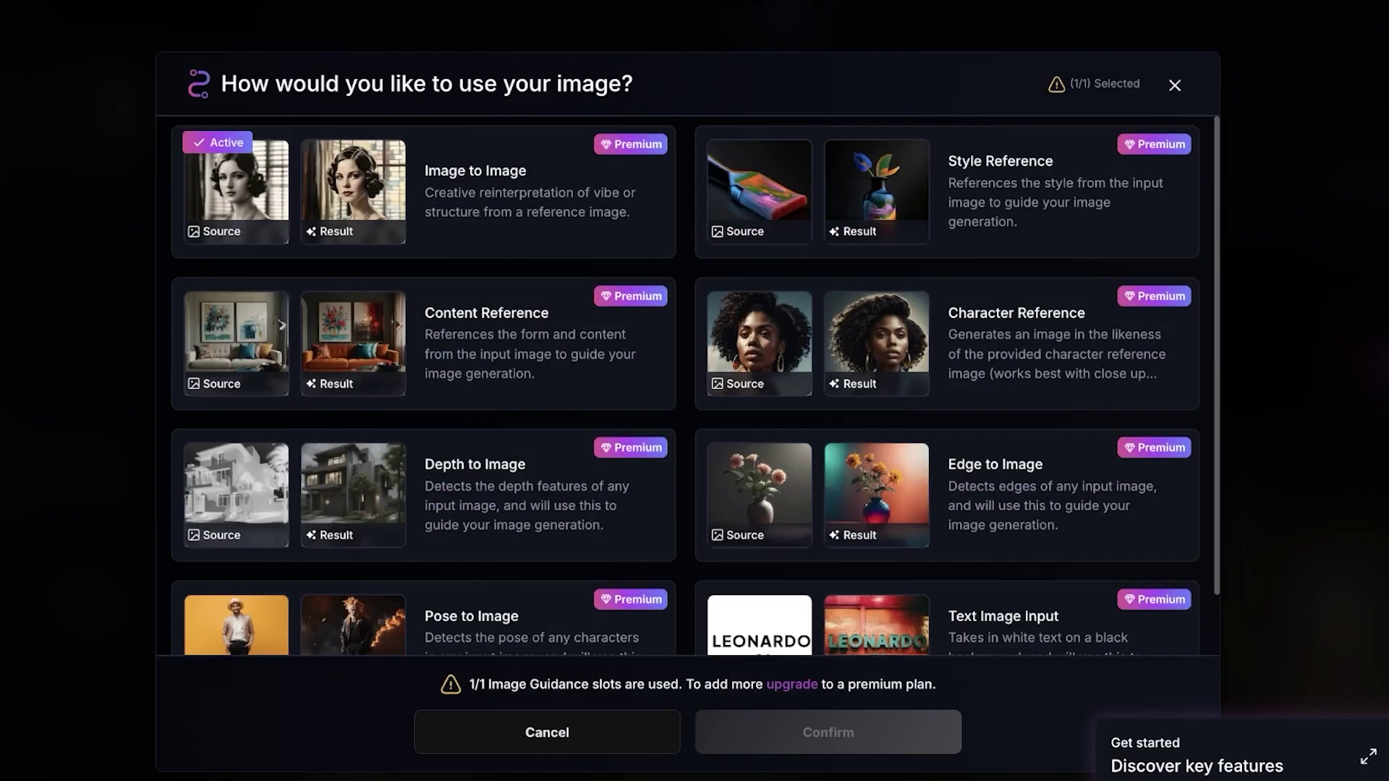
# - Try the Graphic Design and Concept Art presets in the Models and Presets list
pyautogui.click(1179, 84)
pyautogui.click(206, 117)
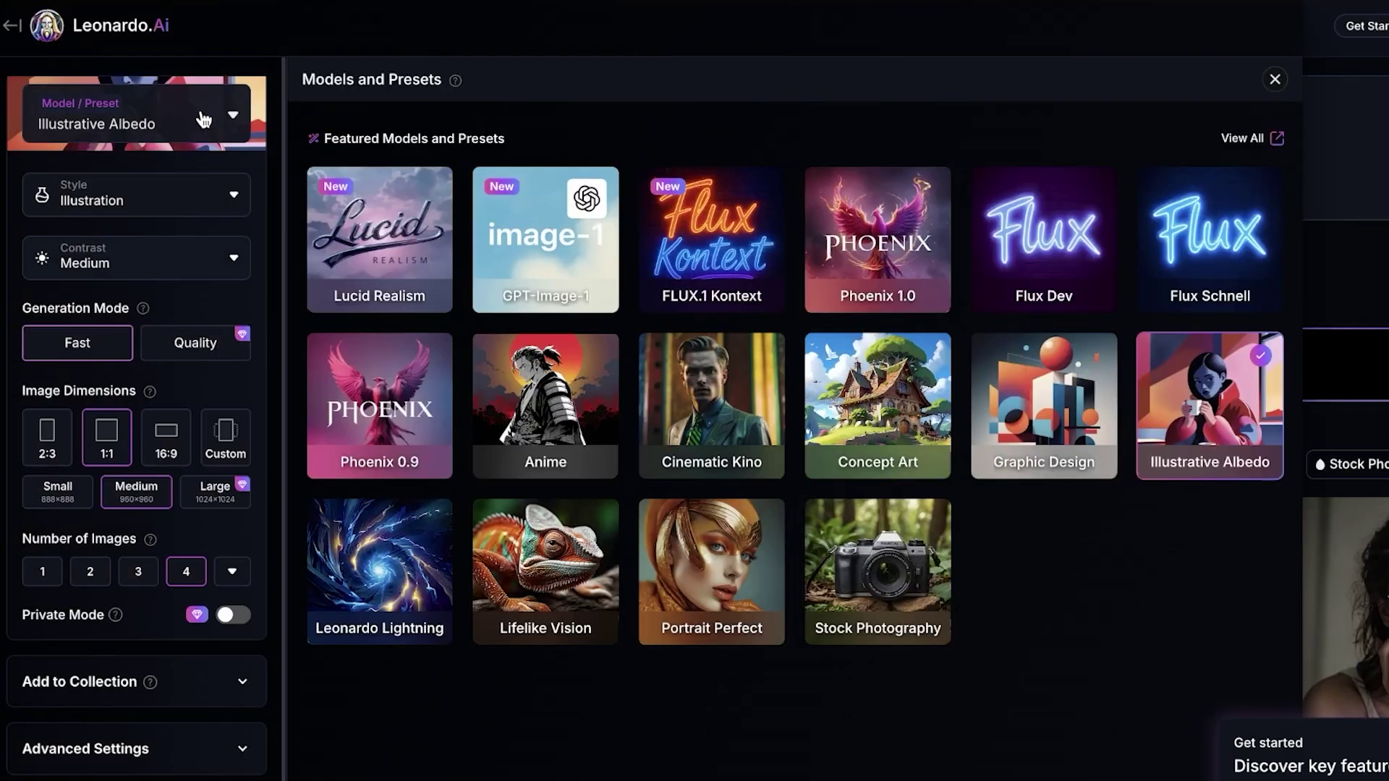
pyautogui.click(991, 394)
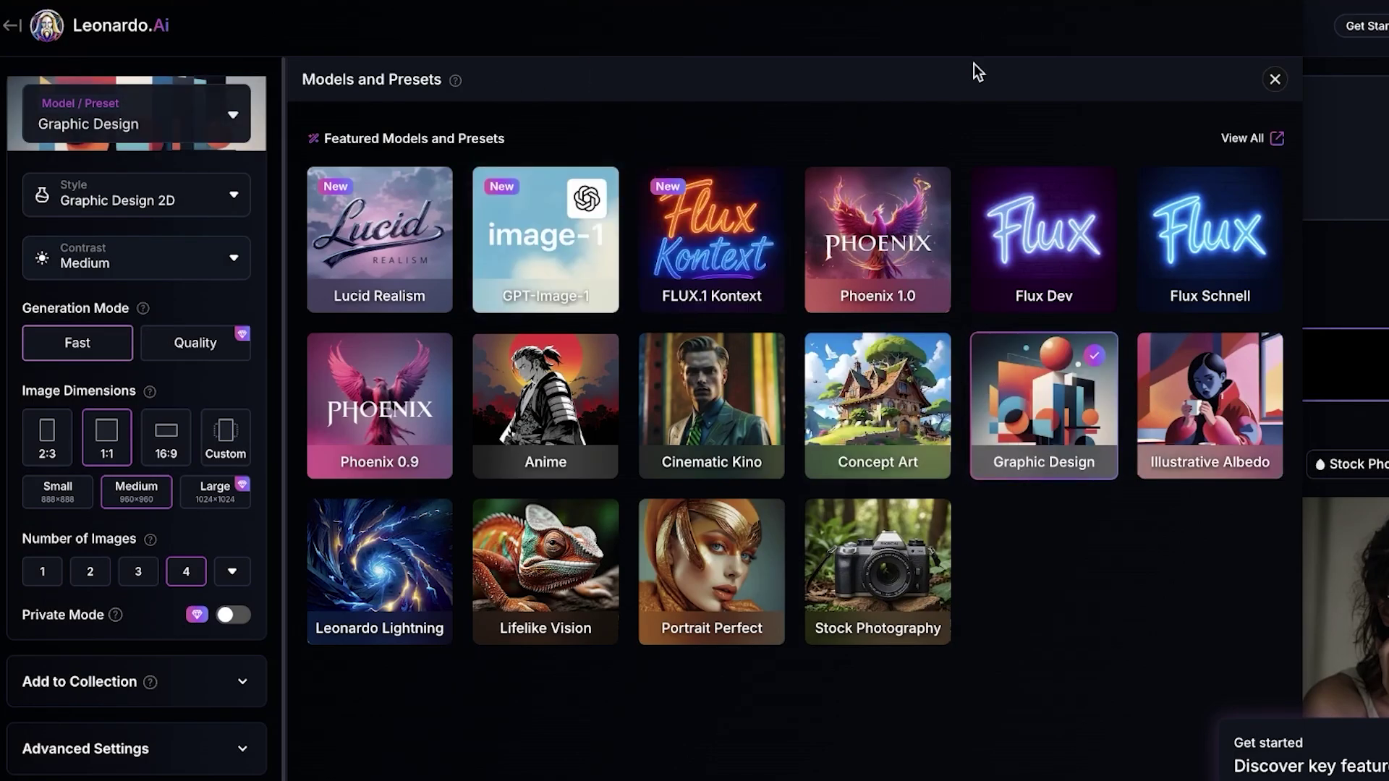
pyautogui.click(1275, 80)
pyautogui.click(334, 101)
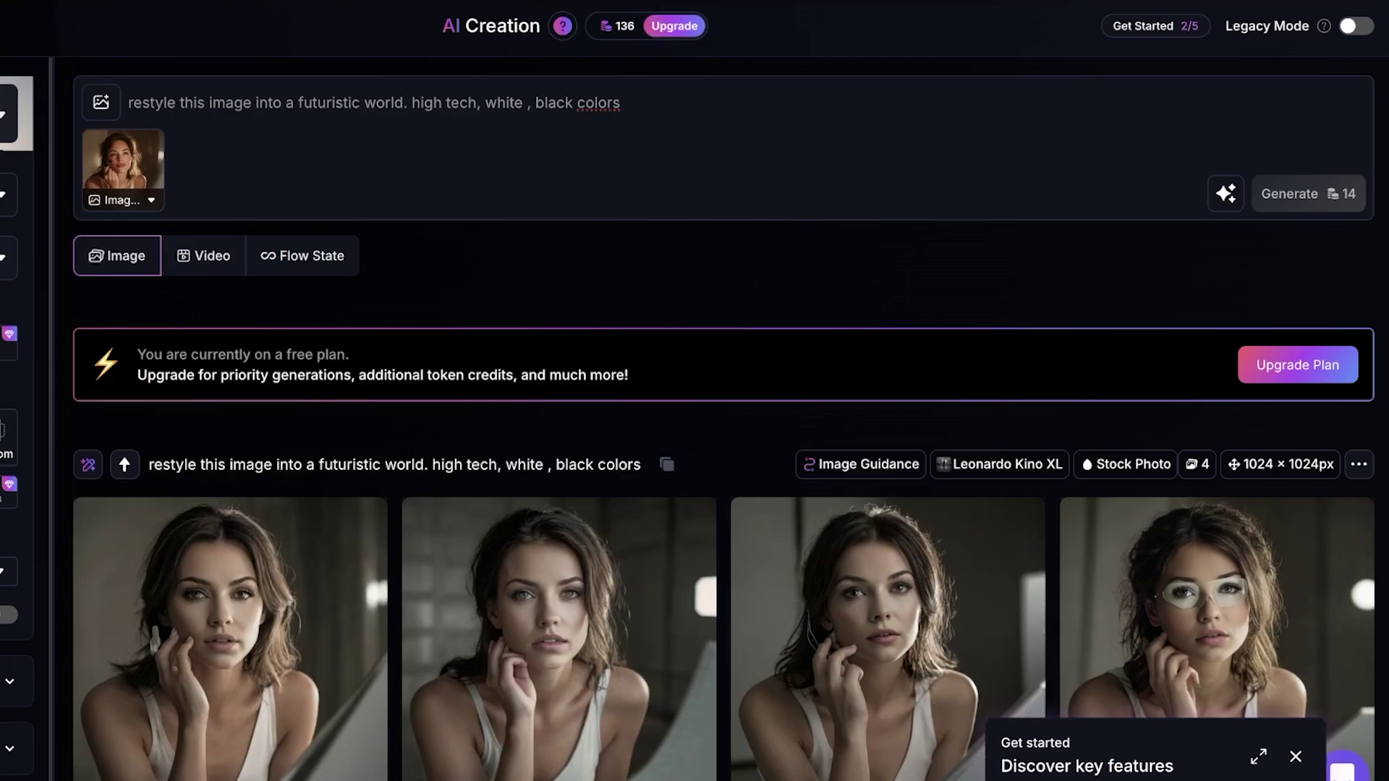
pyautogui.click(9, 126)
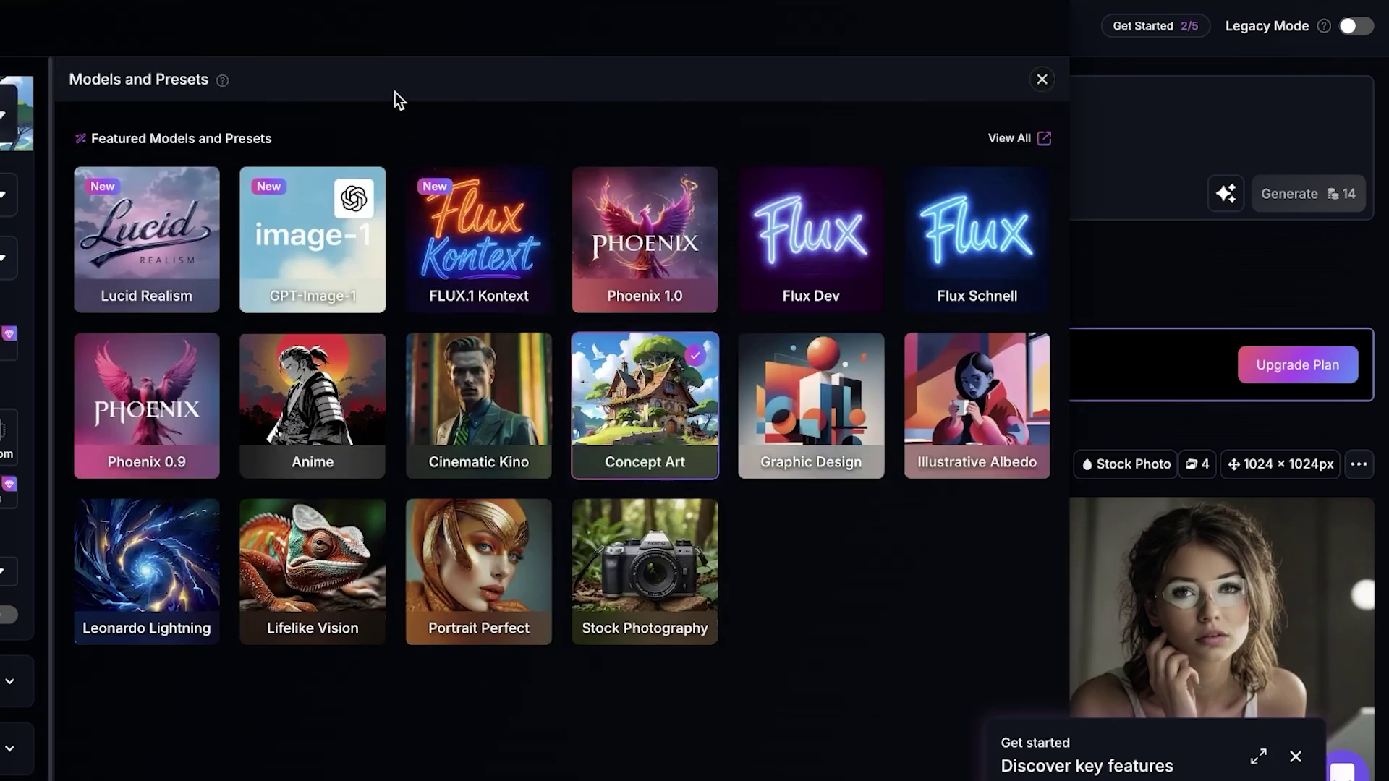
pyautogui.click(1042, 79)
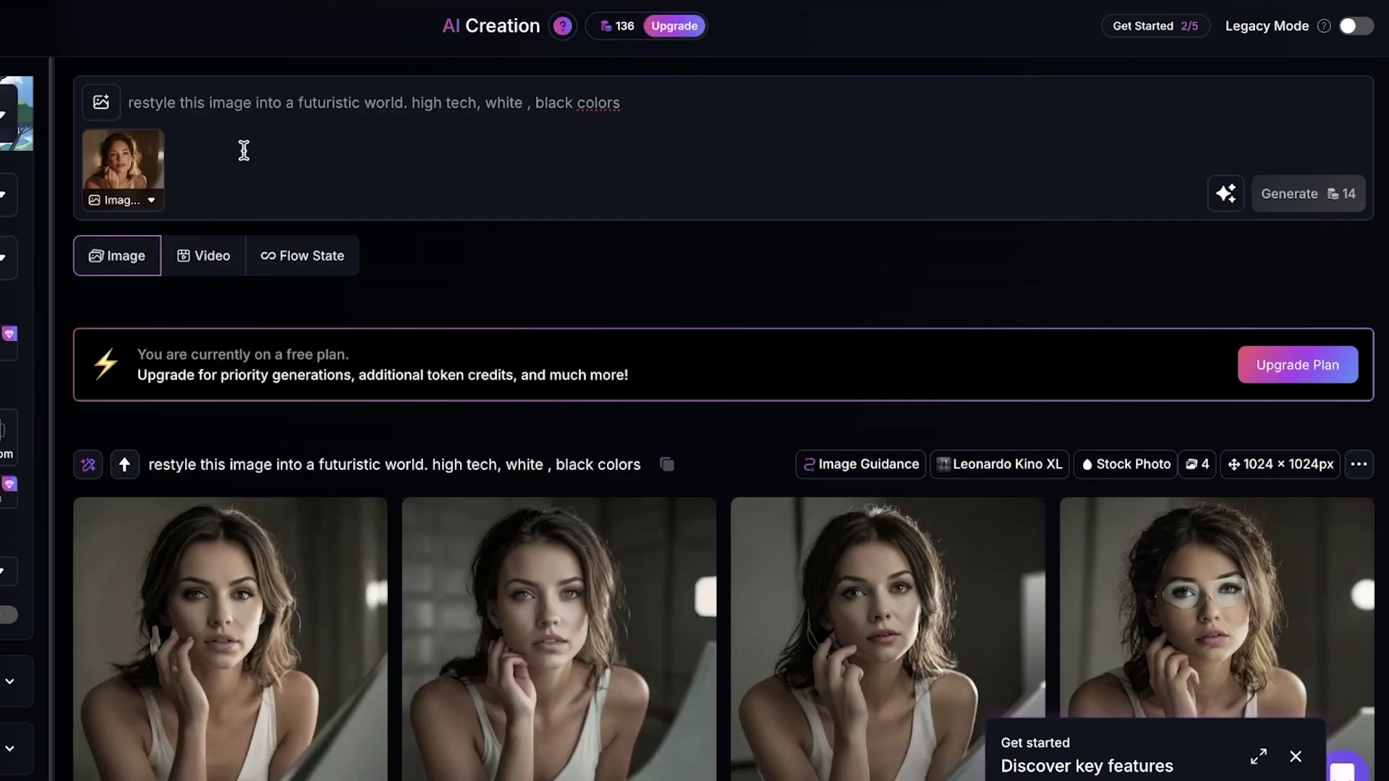
# - Switch the preset to Anime and review all image-usage options
pyautogui.click(101, 103)
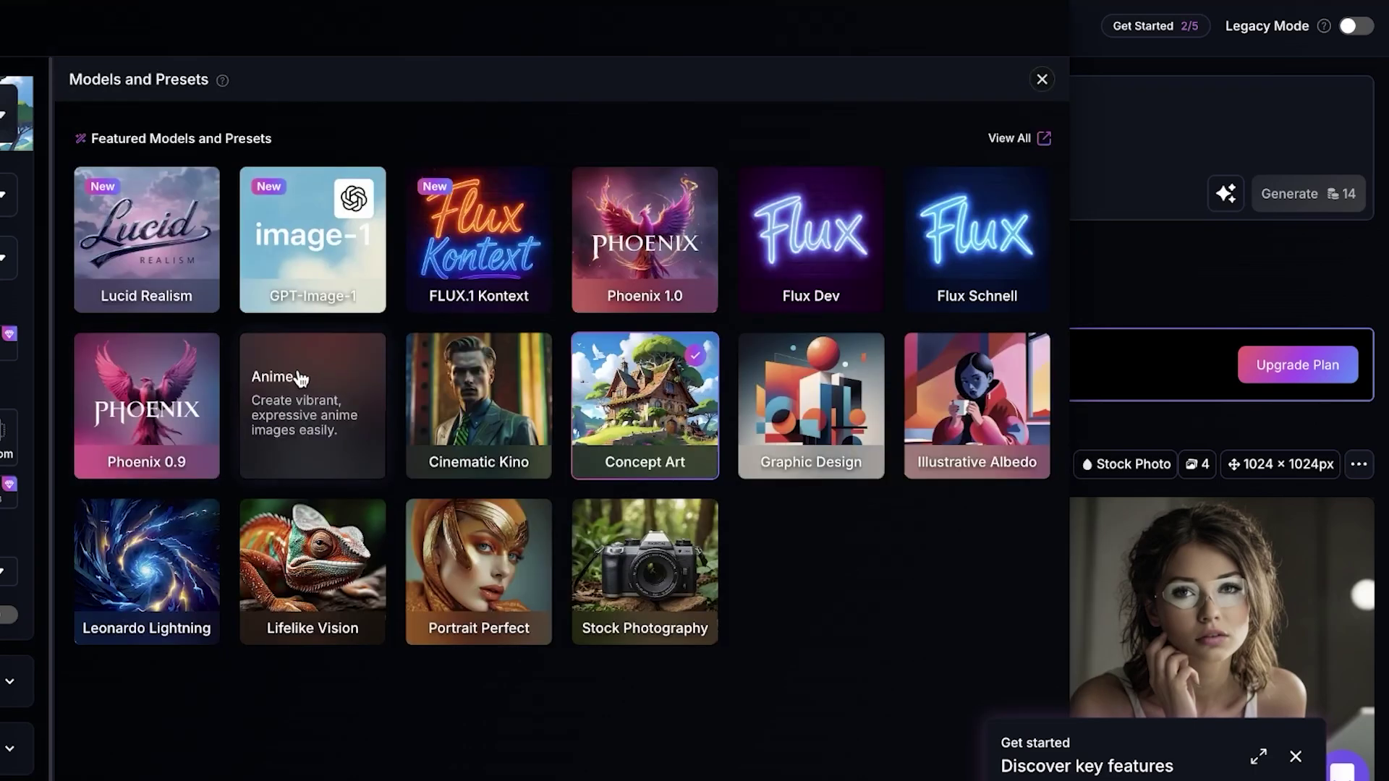
pyautogui.click(300, 378)
pyautogui.click(1042, 79)
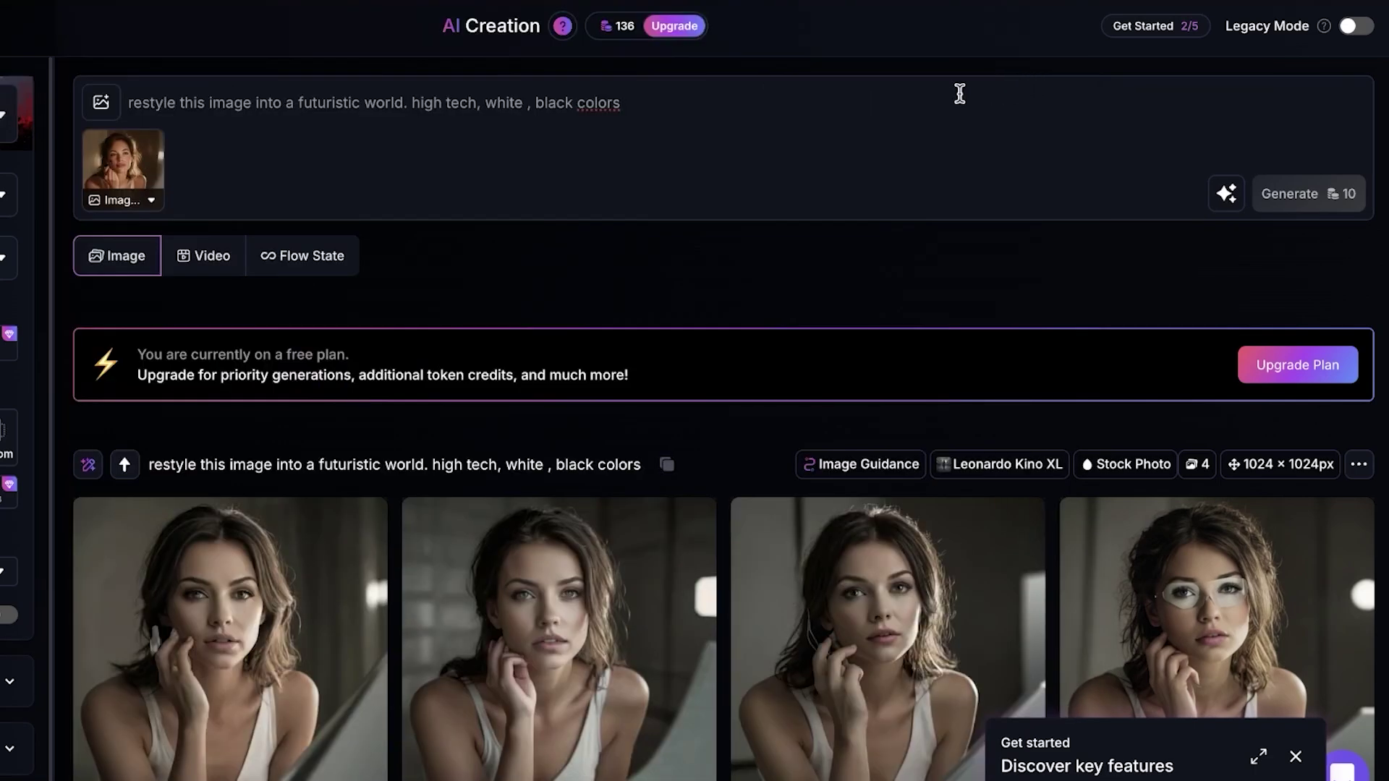
pyautogui.click(101, 105)
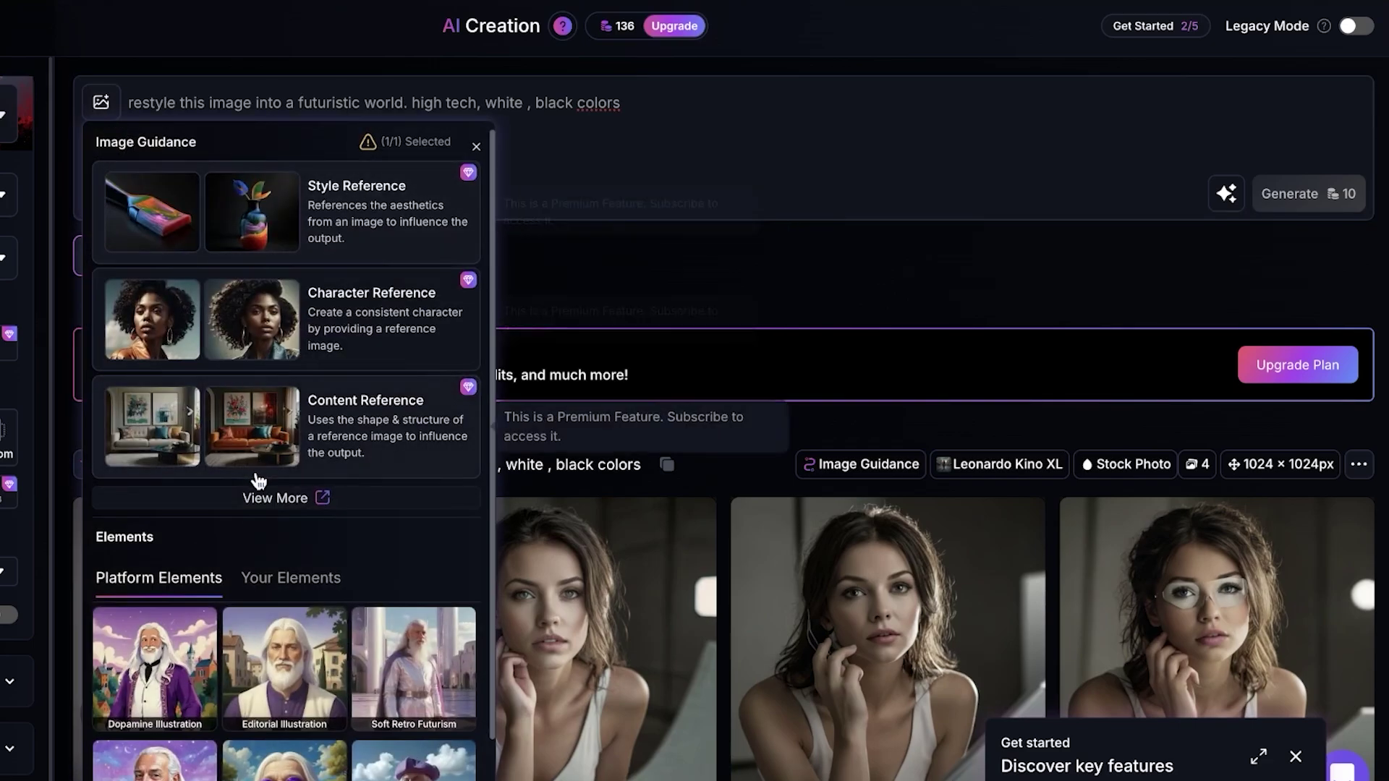
pyautogui.click(262, 500)
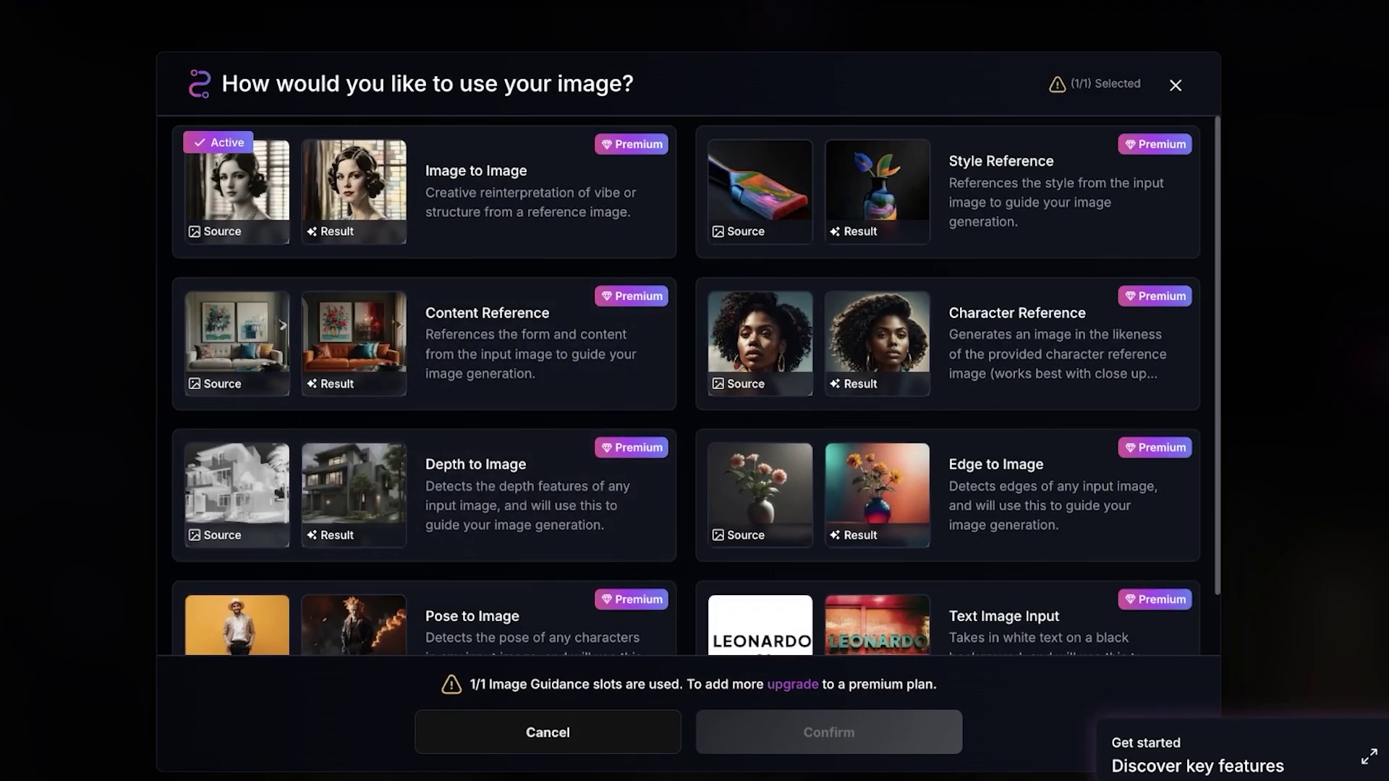
pyautogui.scroll(-1, 971, 238)
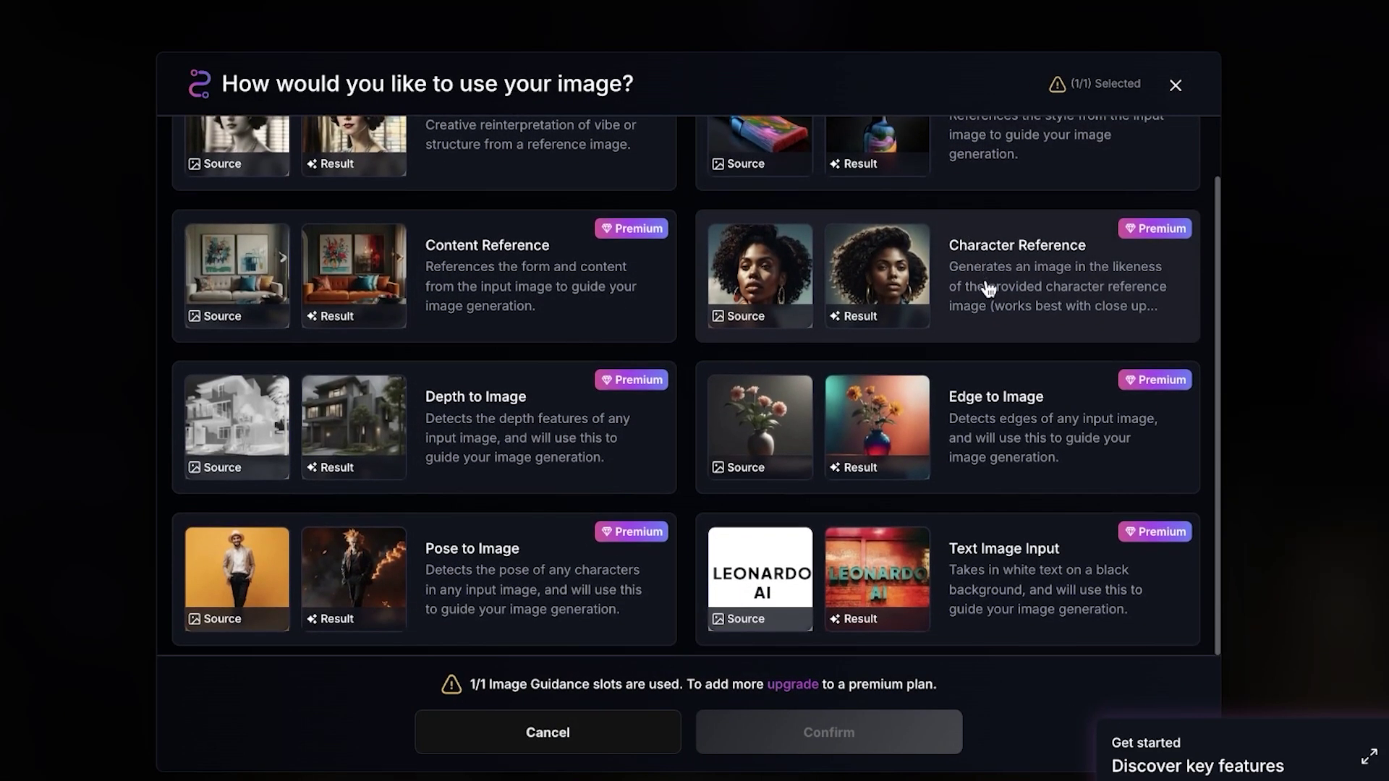
pyautogui.scroll(1, 1170, 182)
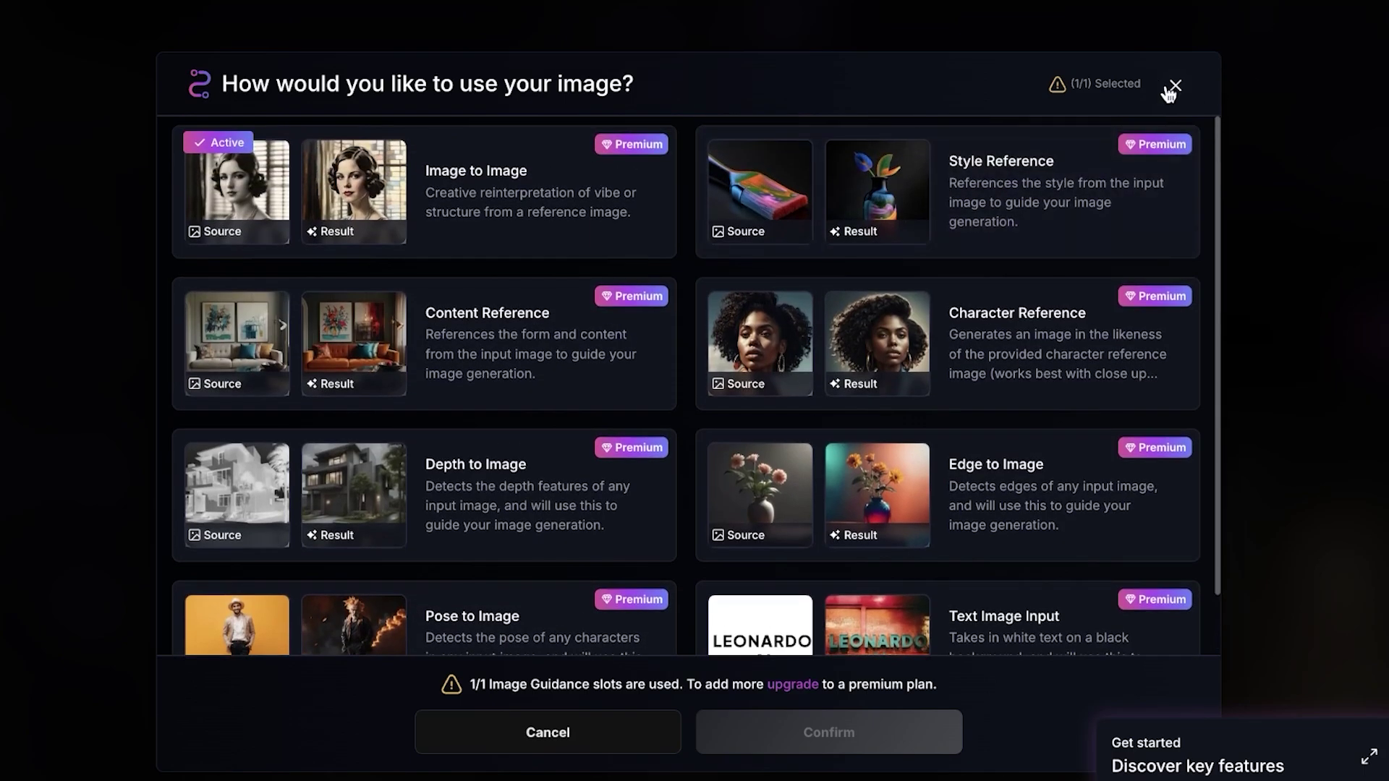
pyautogui.click(1176, 85)
pyautogui.click(70, 110)
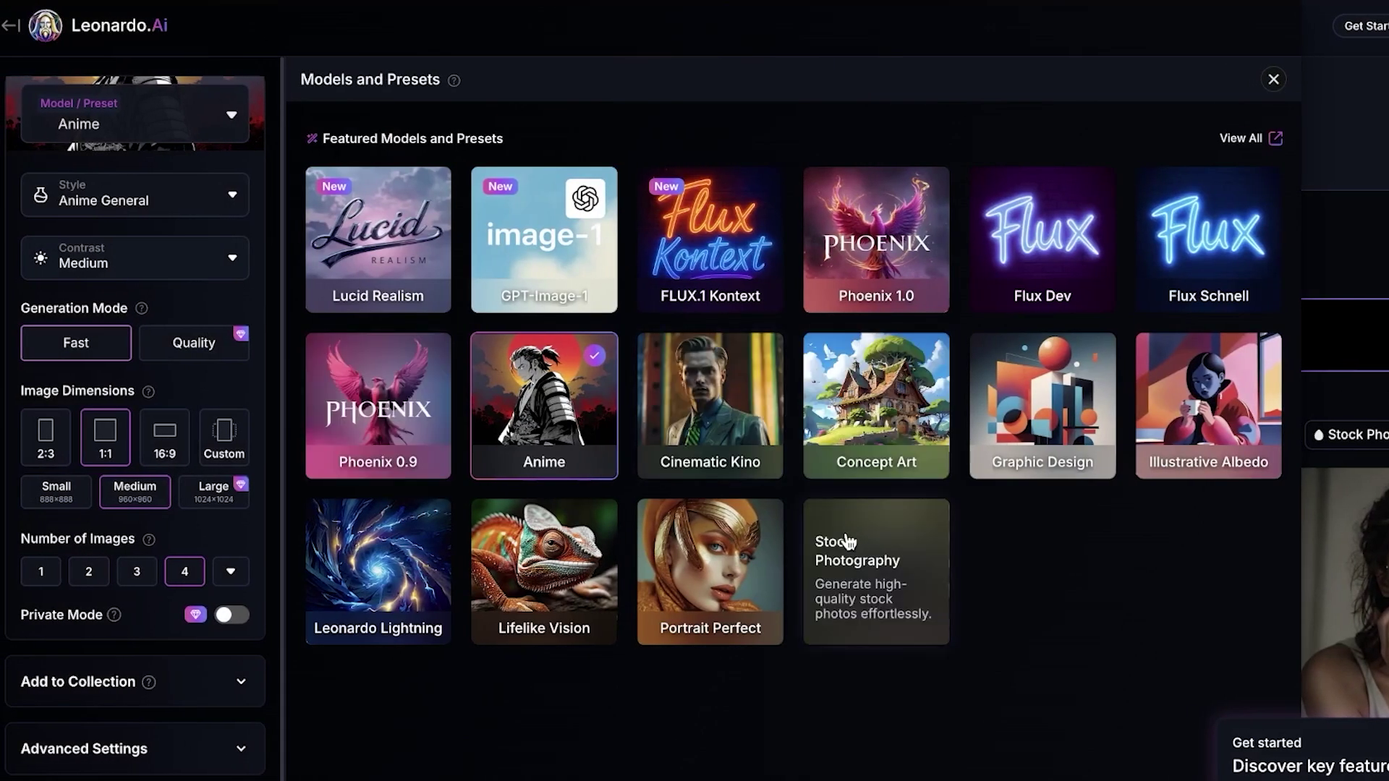
# - Choose the Stock Photography preset and check the reference image's strength
pyautogui.click(876, 572)
pyautogui.click(1273, 79)
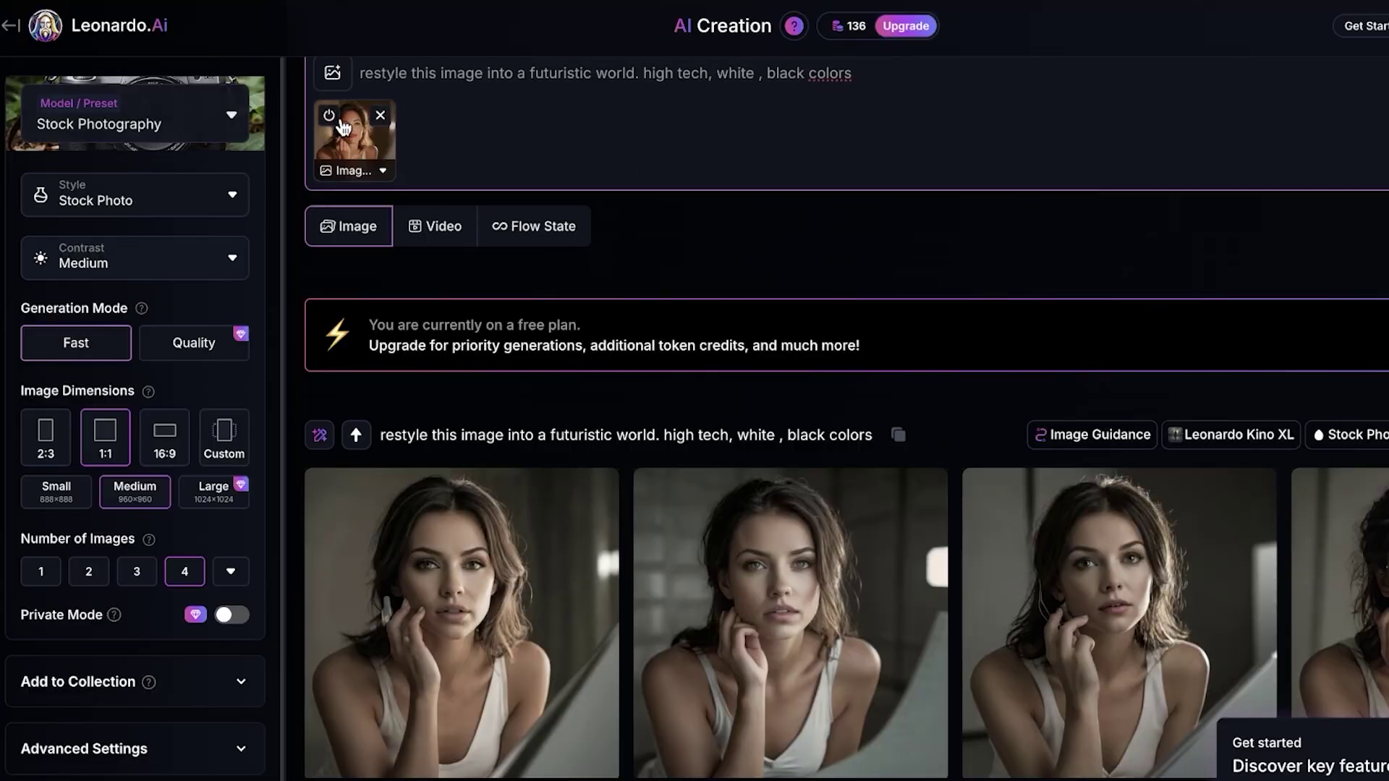
pyautogui.click(355, 129)
pyautogui.scroll(-1, 358, 109)
# - Review every way to use the reference image in the guidance dialog, then close it
pyautogui.click(342, 76)
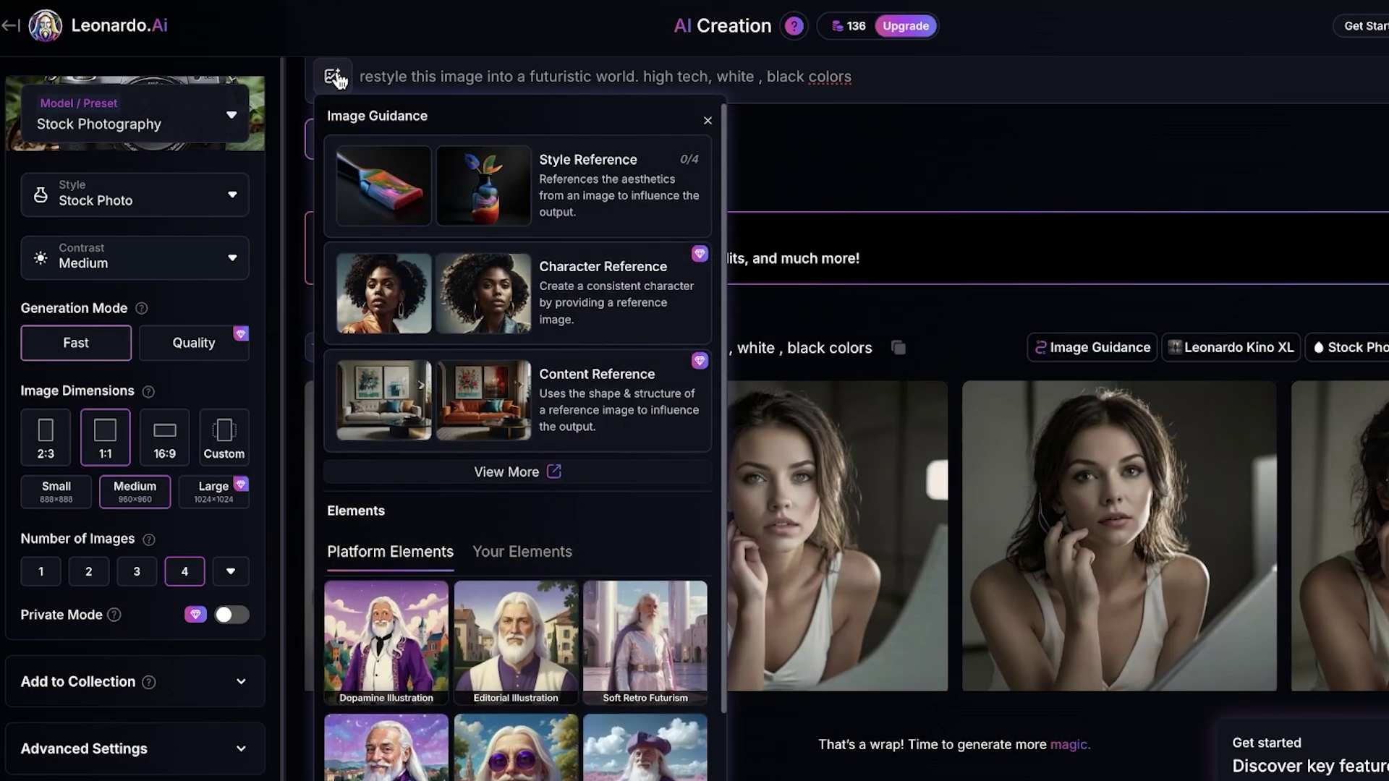
pyautogui.click(529, 472)
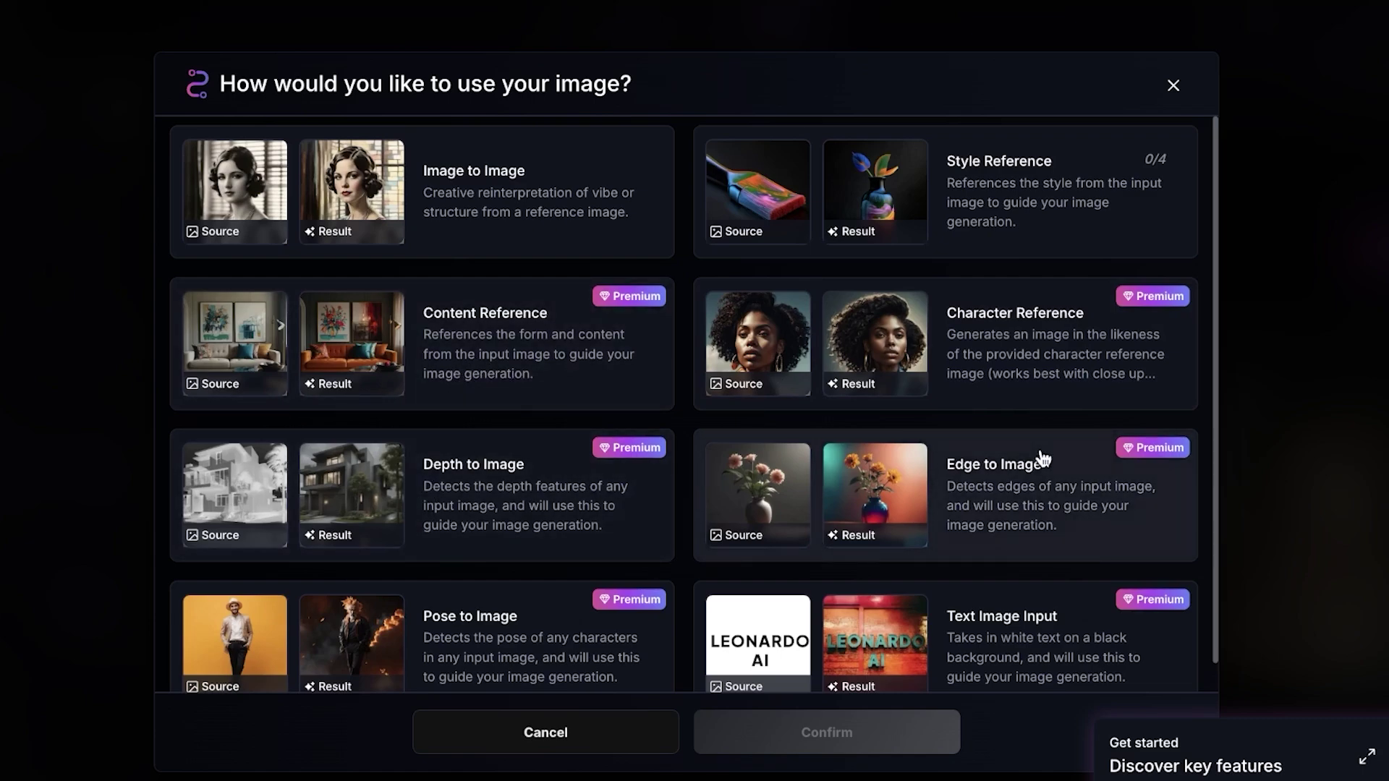
pyautogui.scroll(-1, 1039, 498)
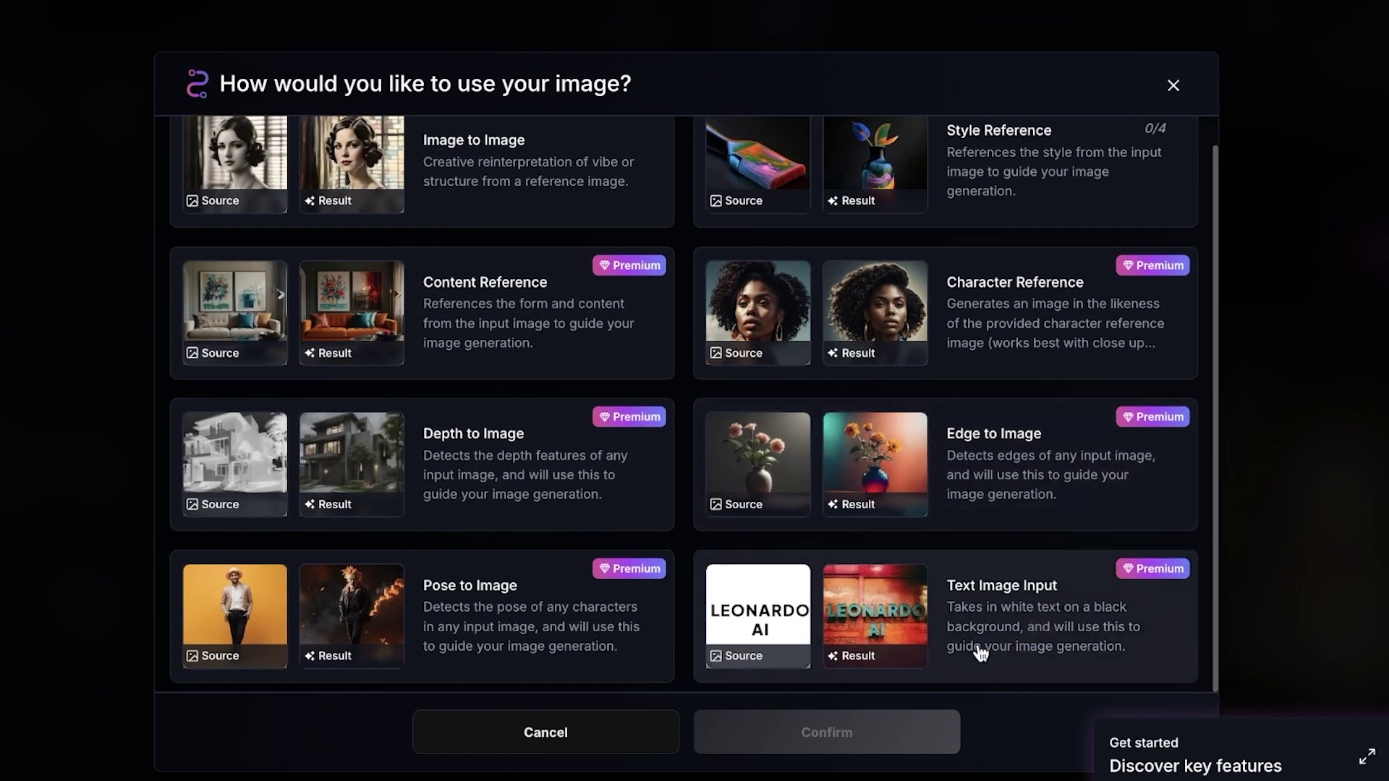
pyautogui.click(1174, 86)
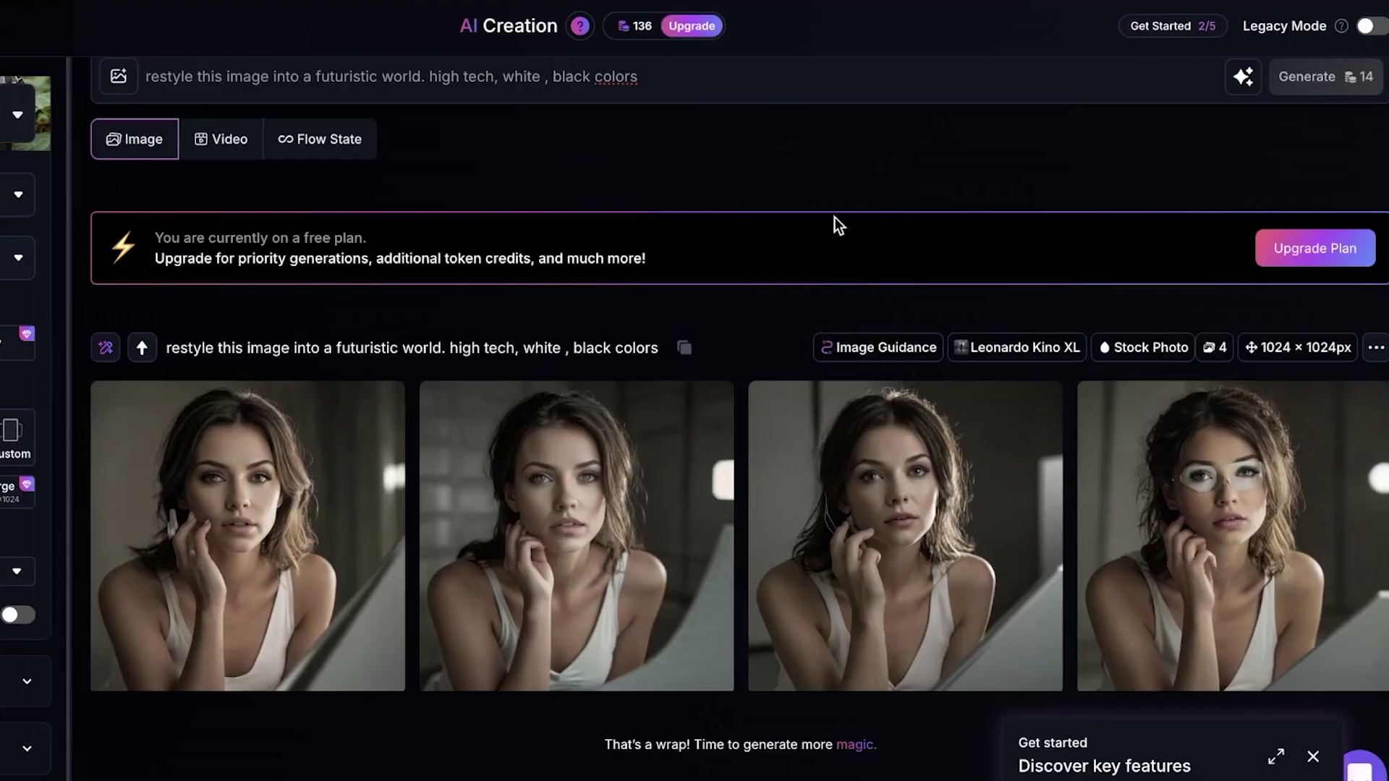
pyautogui.scroll(1, 622, 549)
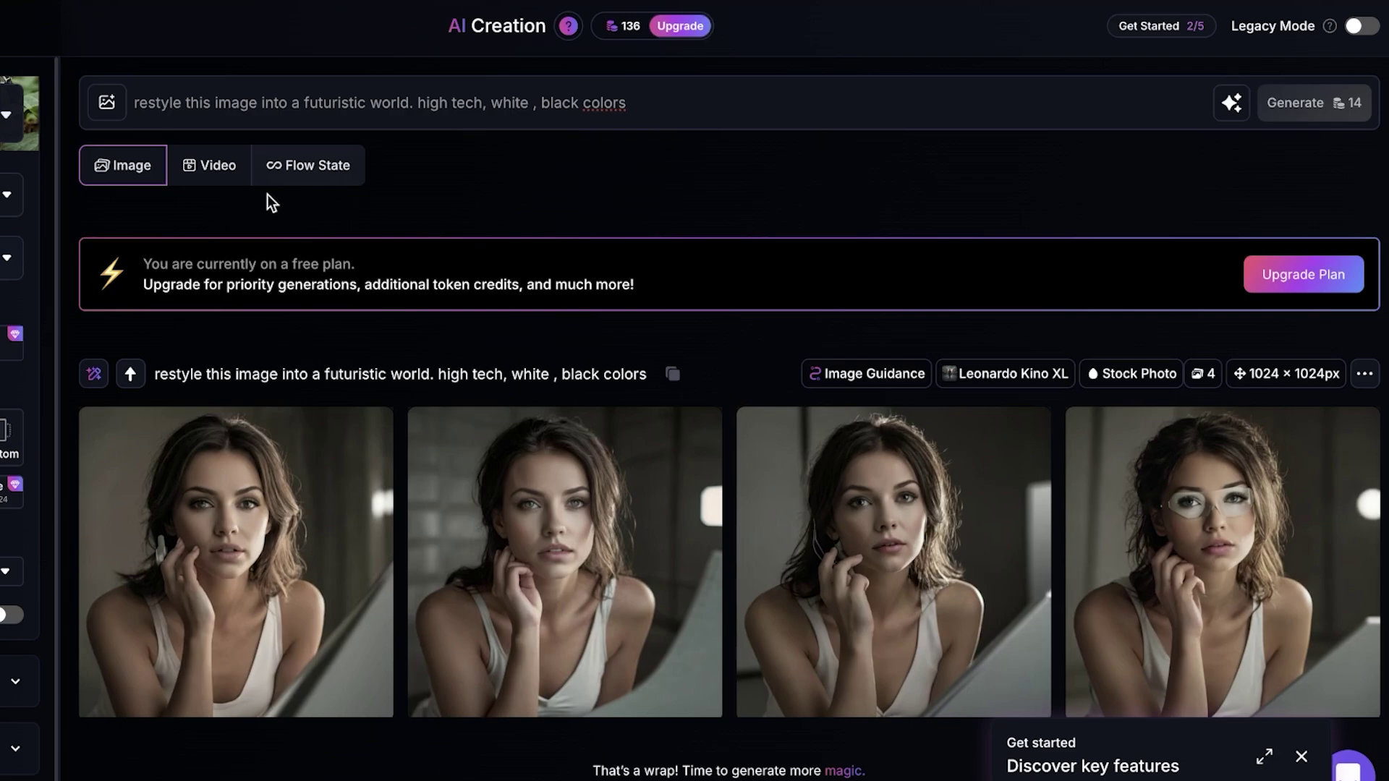
pyautogui.scroll(-1, 583, 494)
# - Download the second restyled portrait as a 485 KB JPG
pyautogui.click(583, 494)
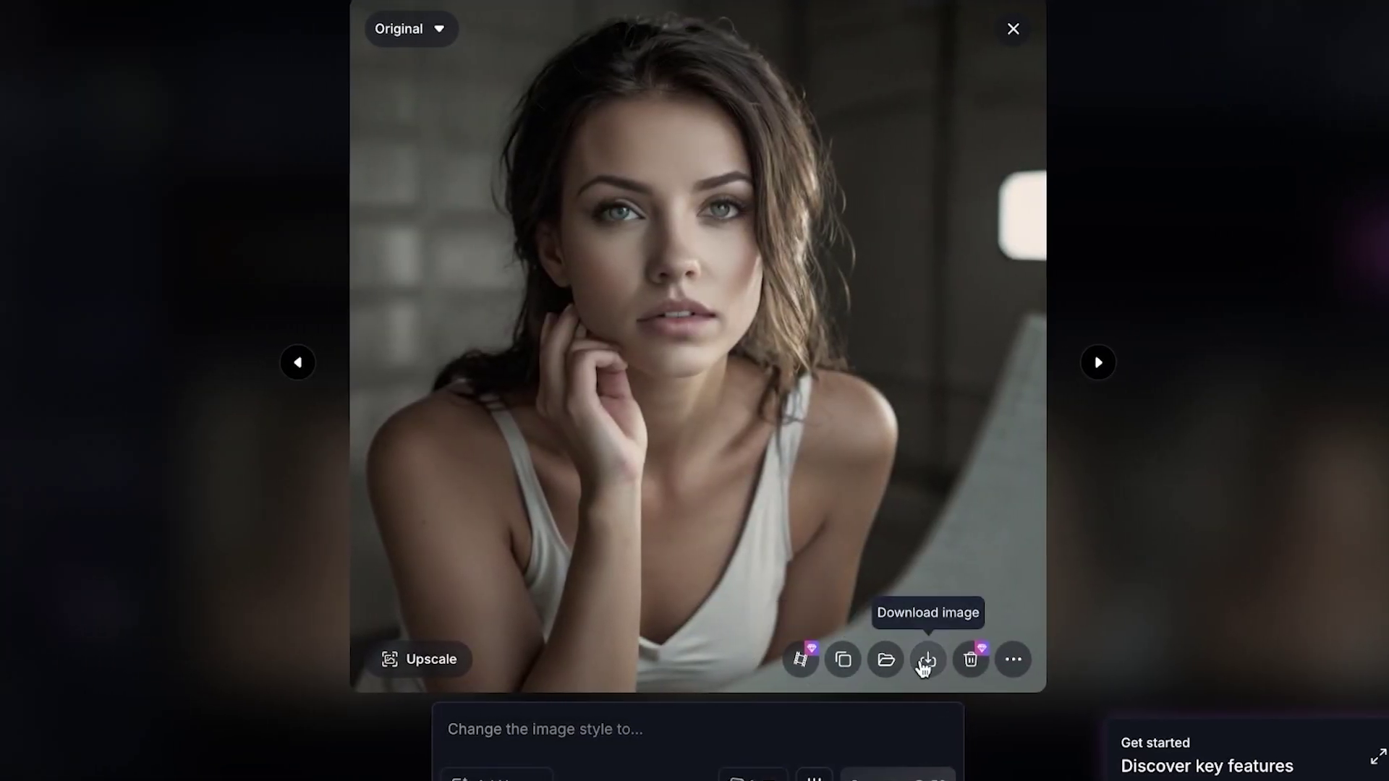
pyautogui.click(928, 660)
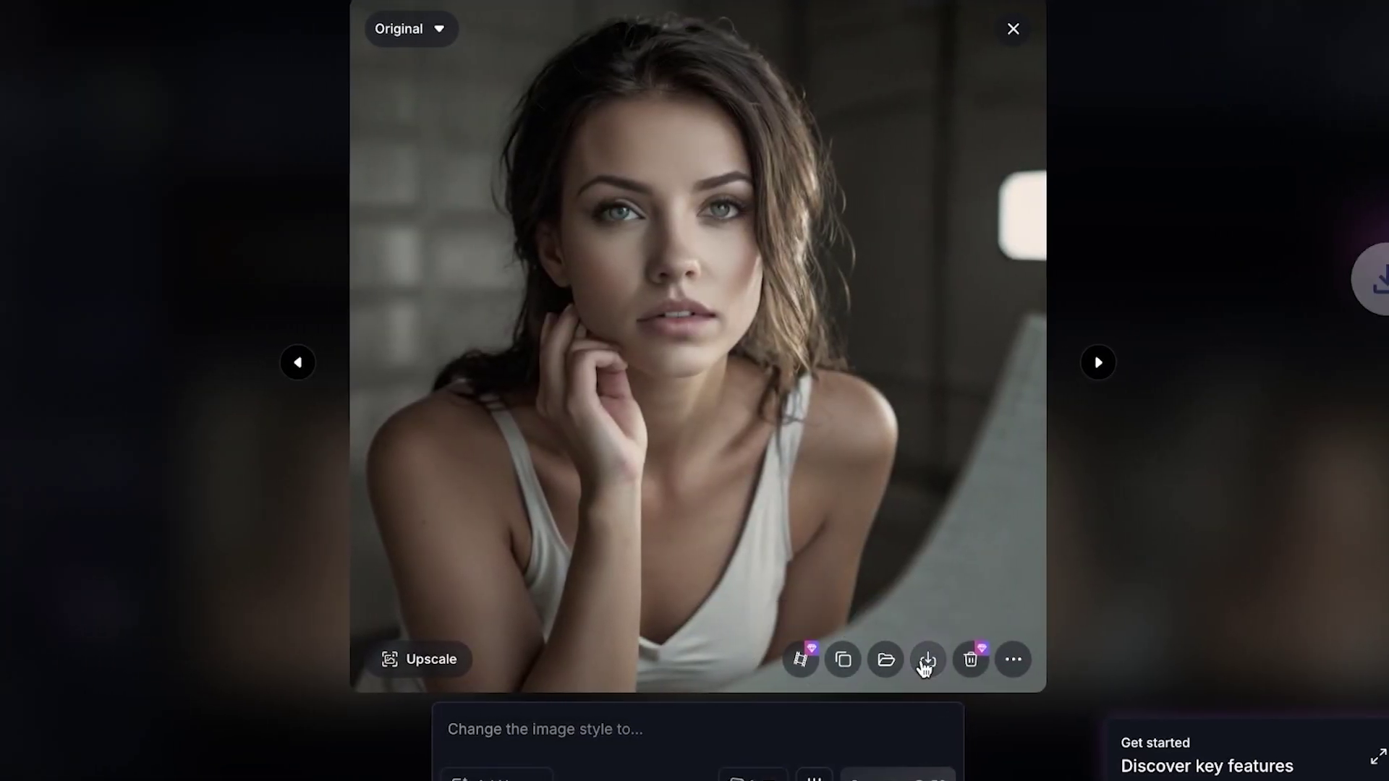
pyautogui.click(1143, 363)
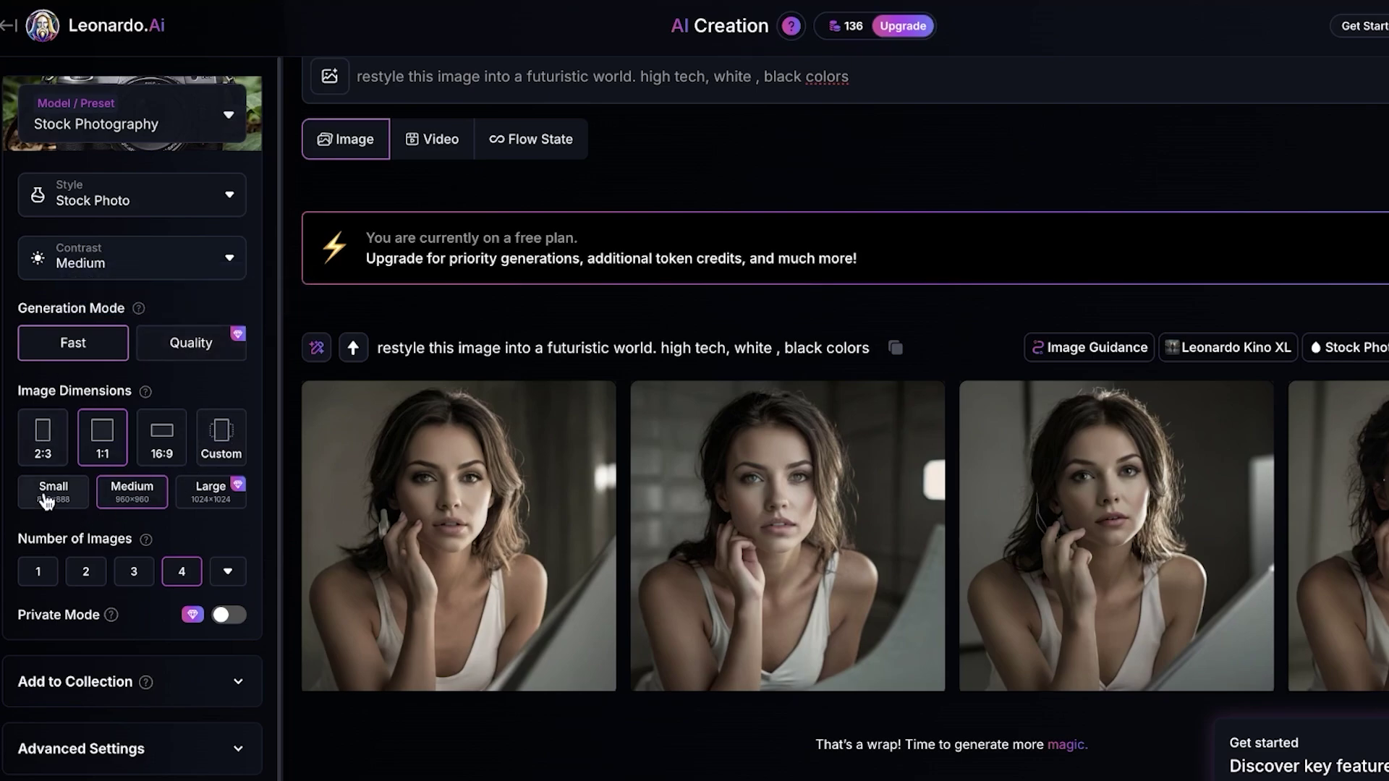
# - Dismiss the premium pricing page and expand the Add to Collection options
pyautogui.scroll(-1, 38, 513)
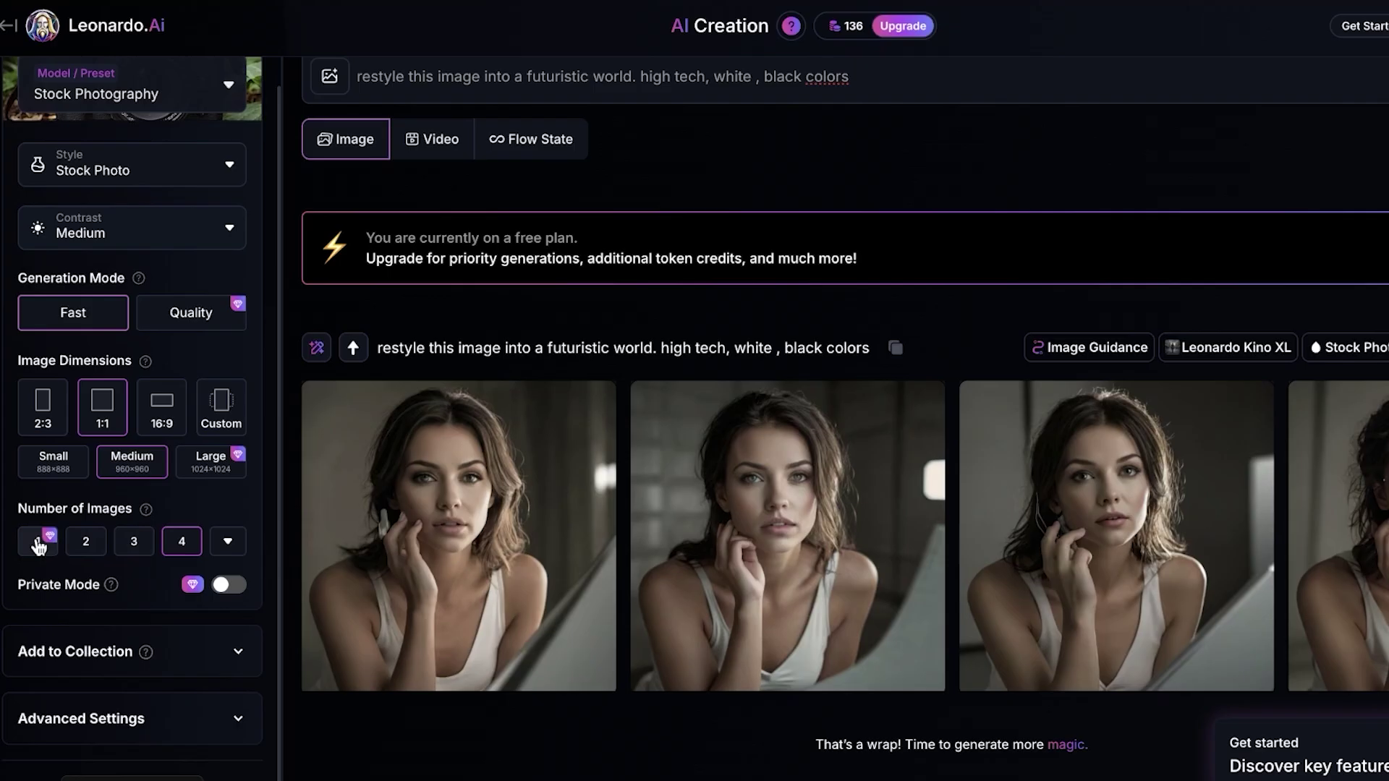
pyautogui.click(38, 547)
pyautogui.press('Escape')
pyautogui.click(202, 660)
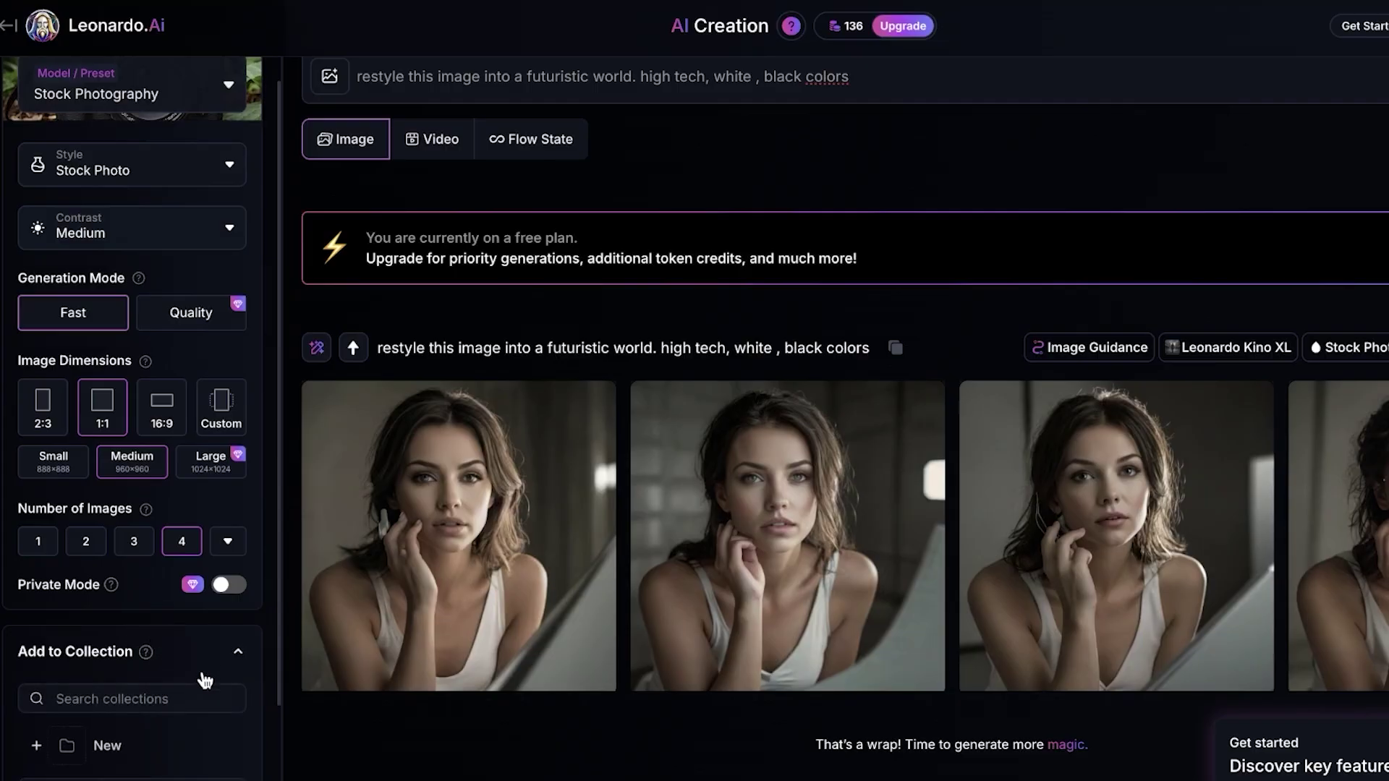
pyautogui.scroll(-4, 210, 678)
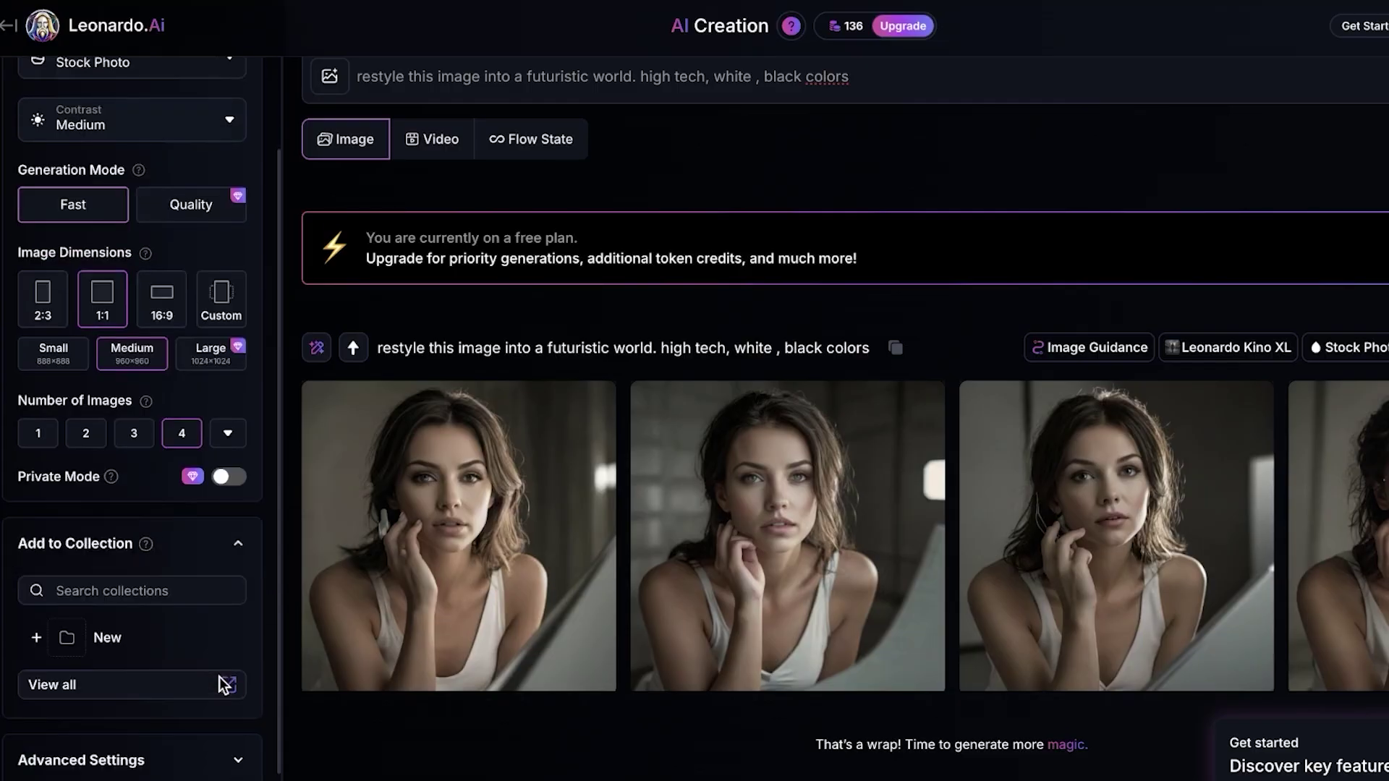
# - From Home, visit Video mode (Motion 2.0), clear its start image, then return to Image generation
pyautogui.click(7, 30)
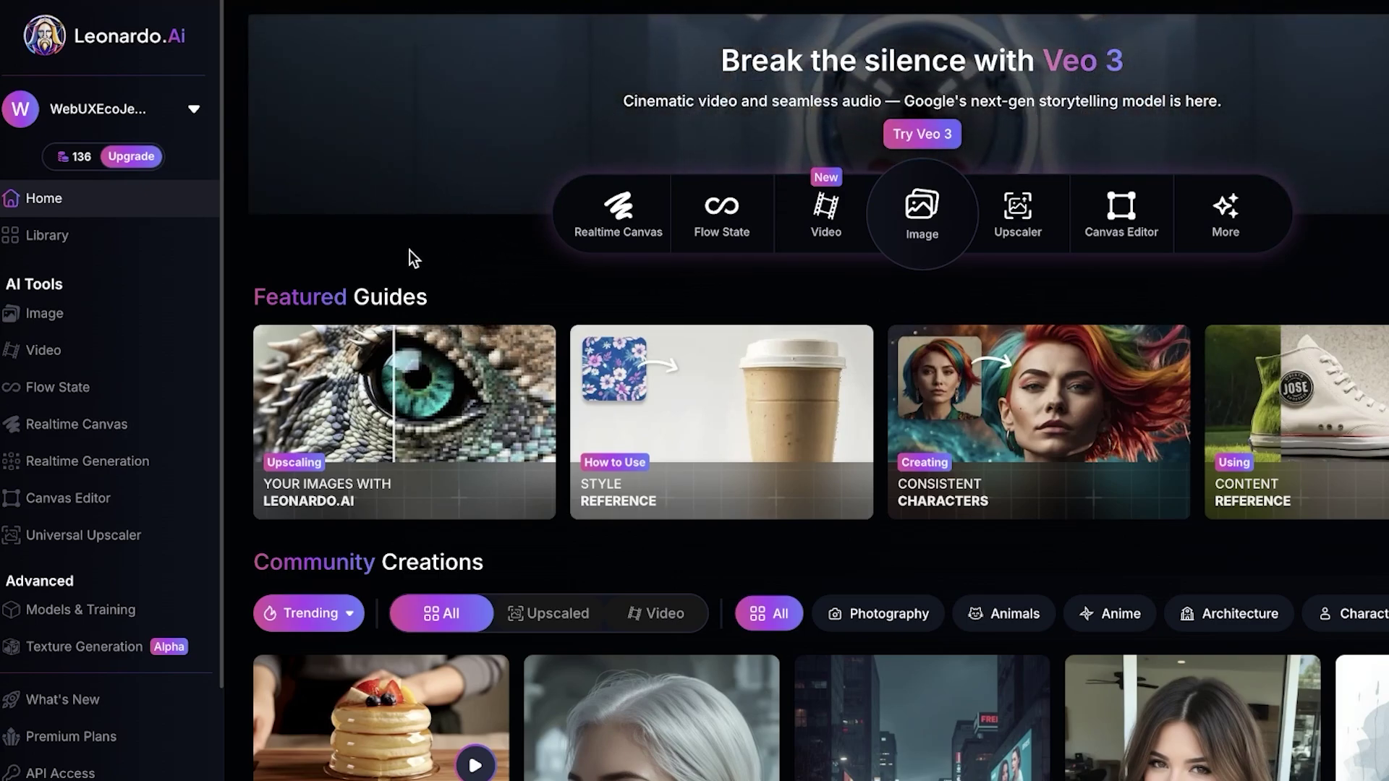
pyautogui.click(30, 348)
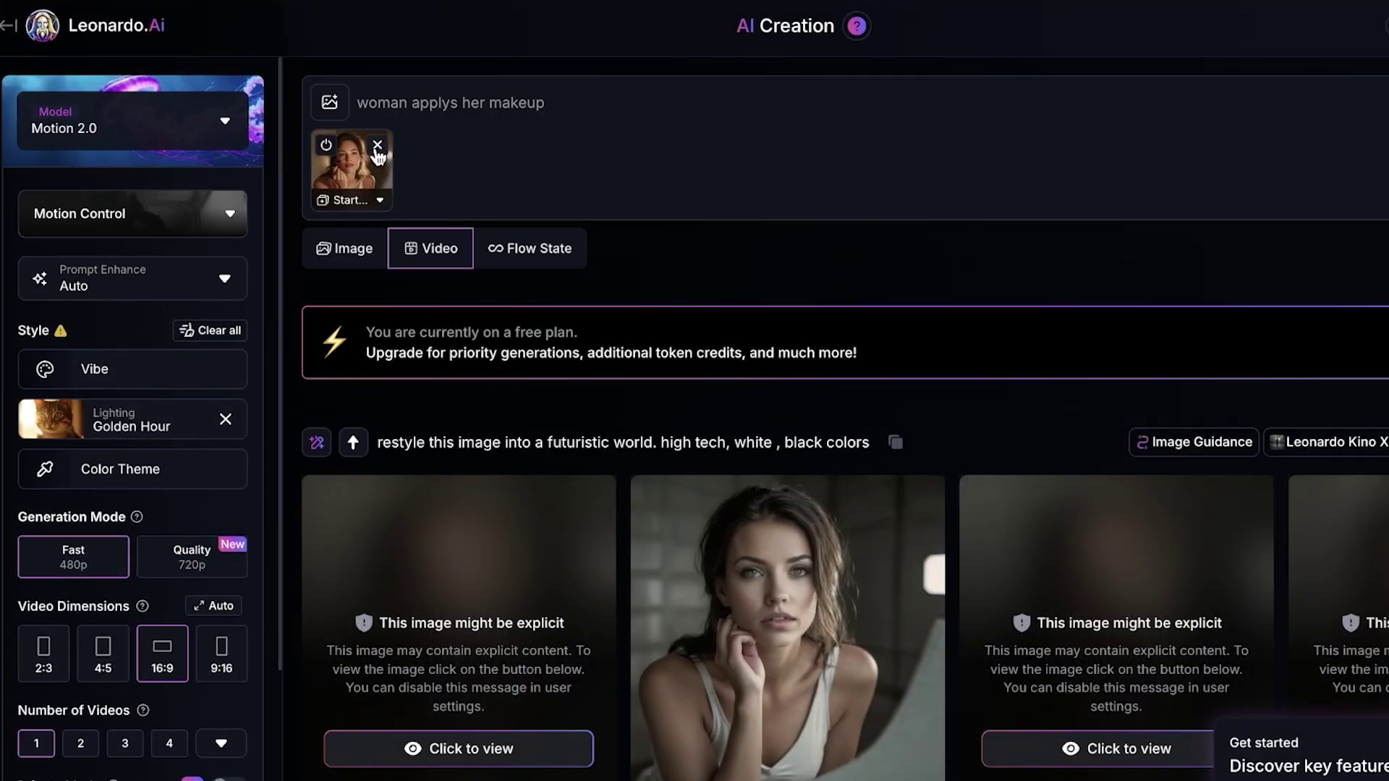
pyautogui.click(377, 145)
pyautogui.click(324, 161)
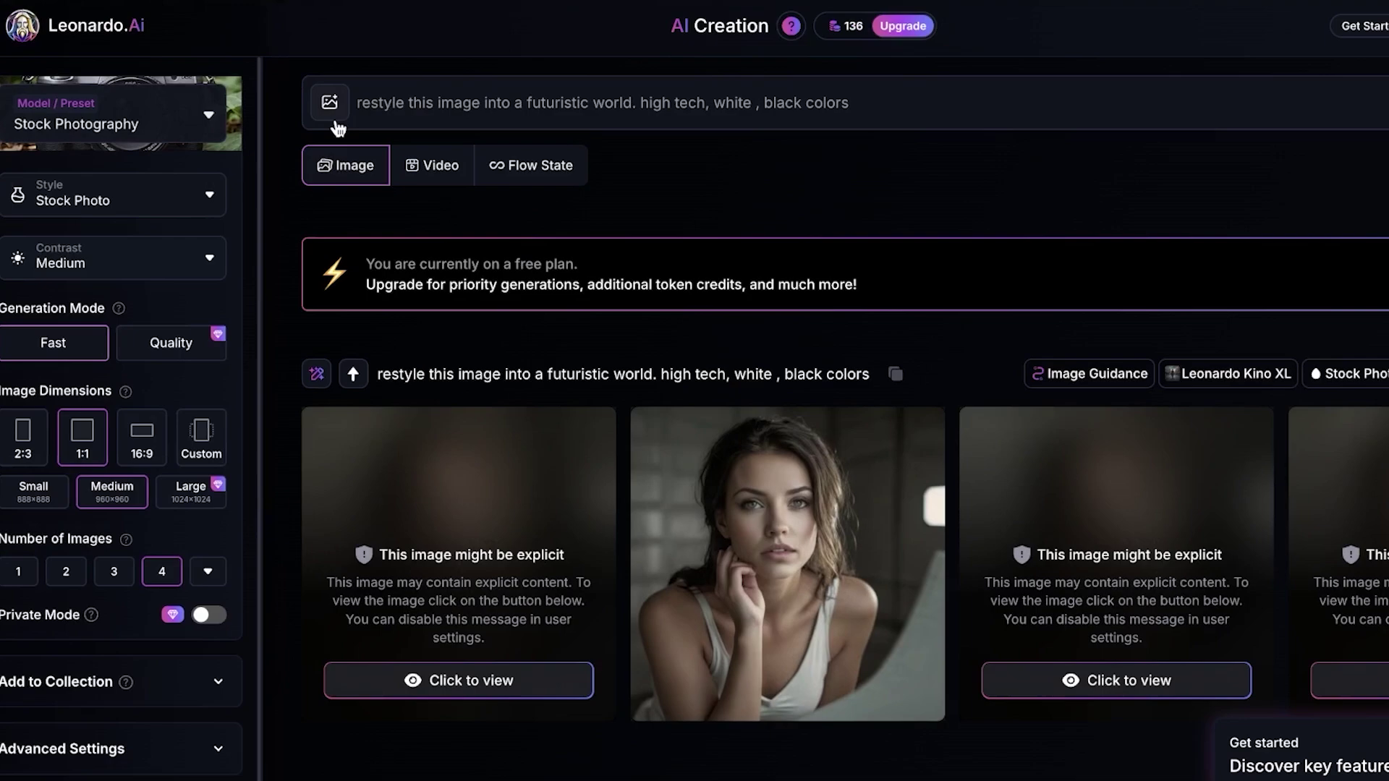
pyautogui.click(432, 165)
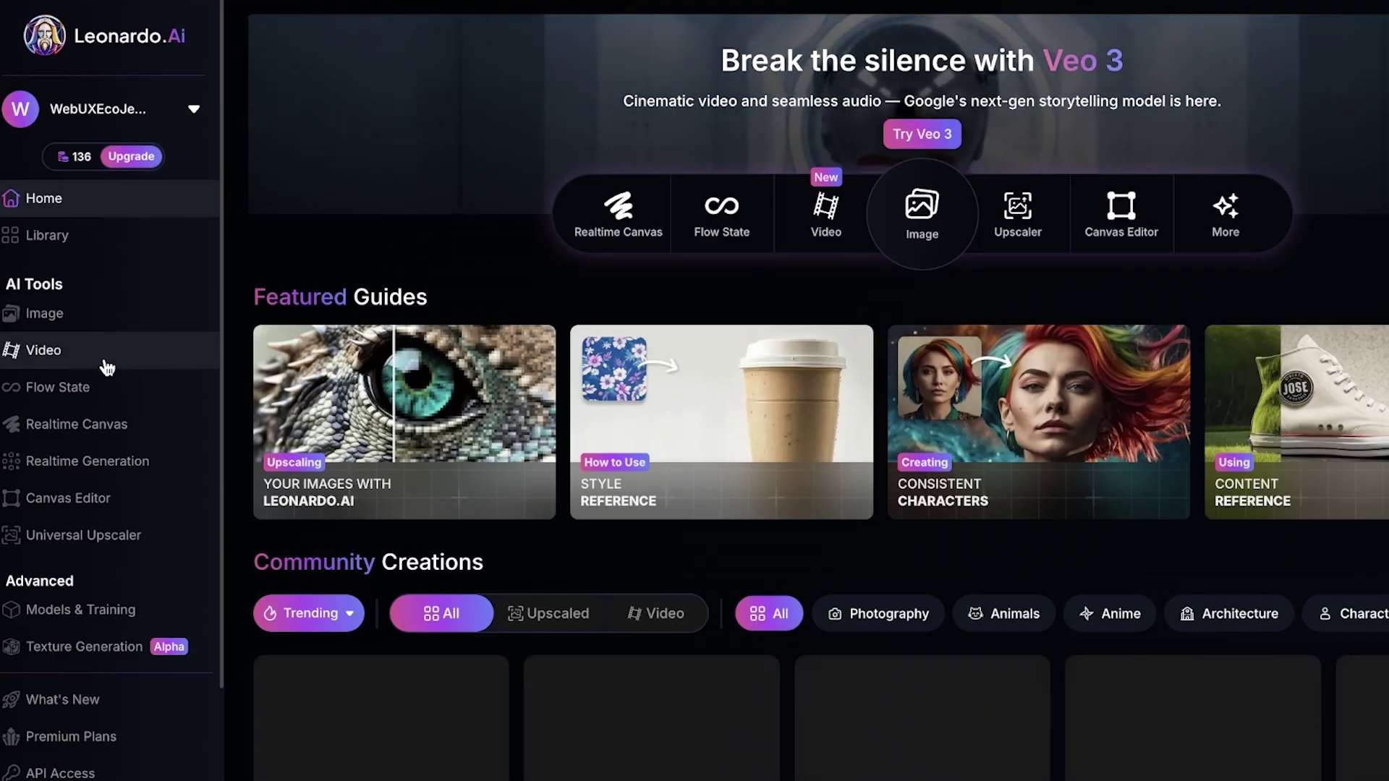
pyautogui.click(88, 397)
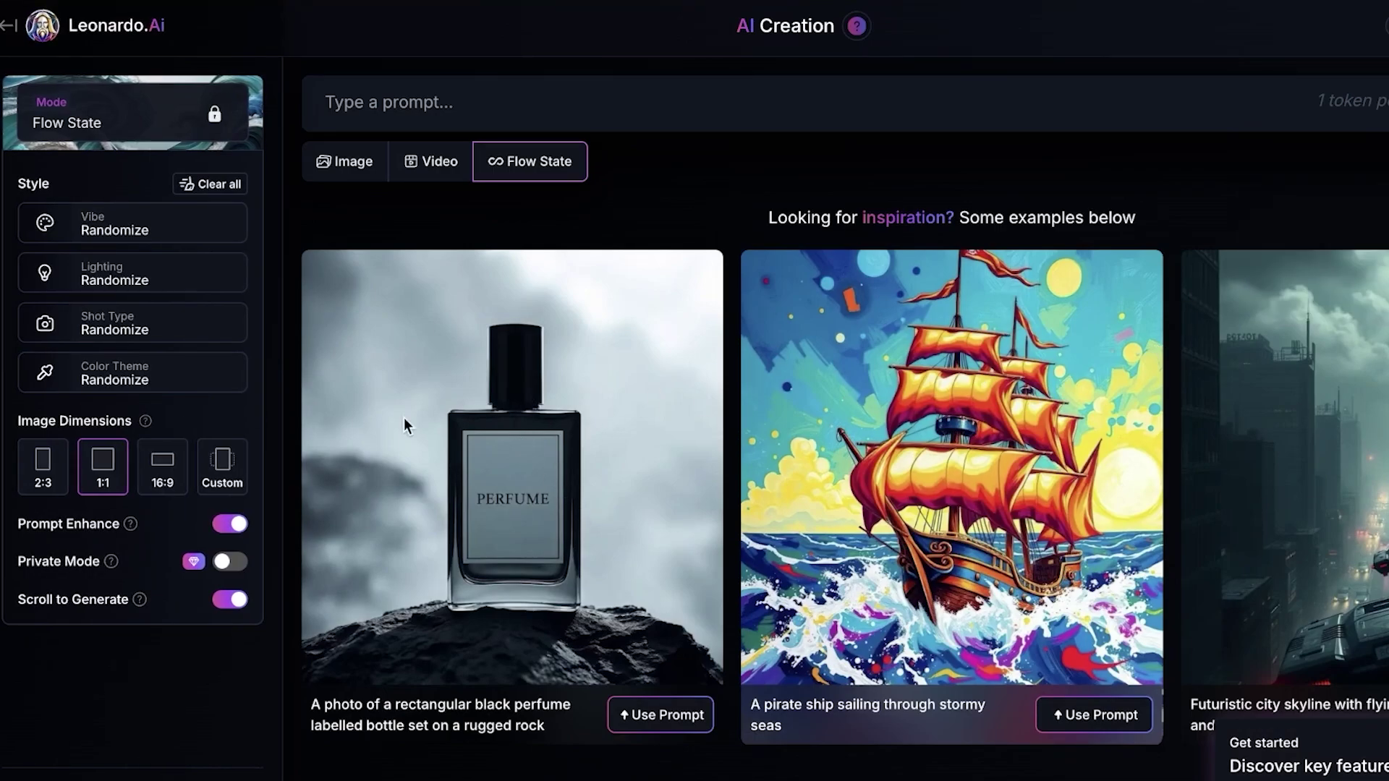
pyautogui.click(350, 112)
pyautogui.click(348, 168)
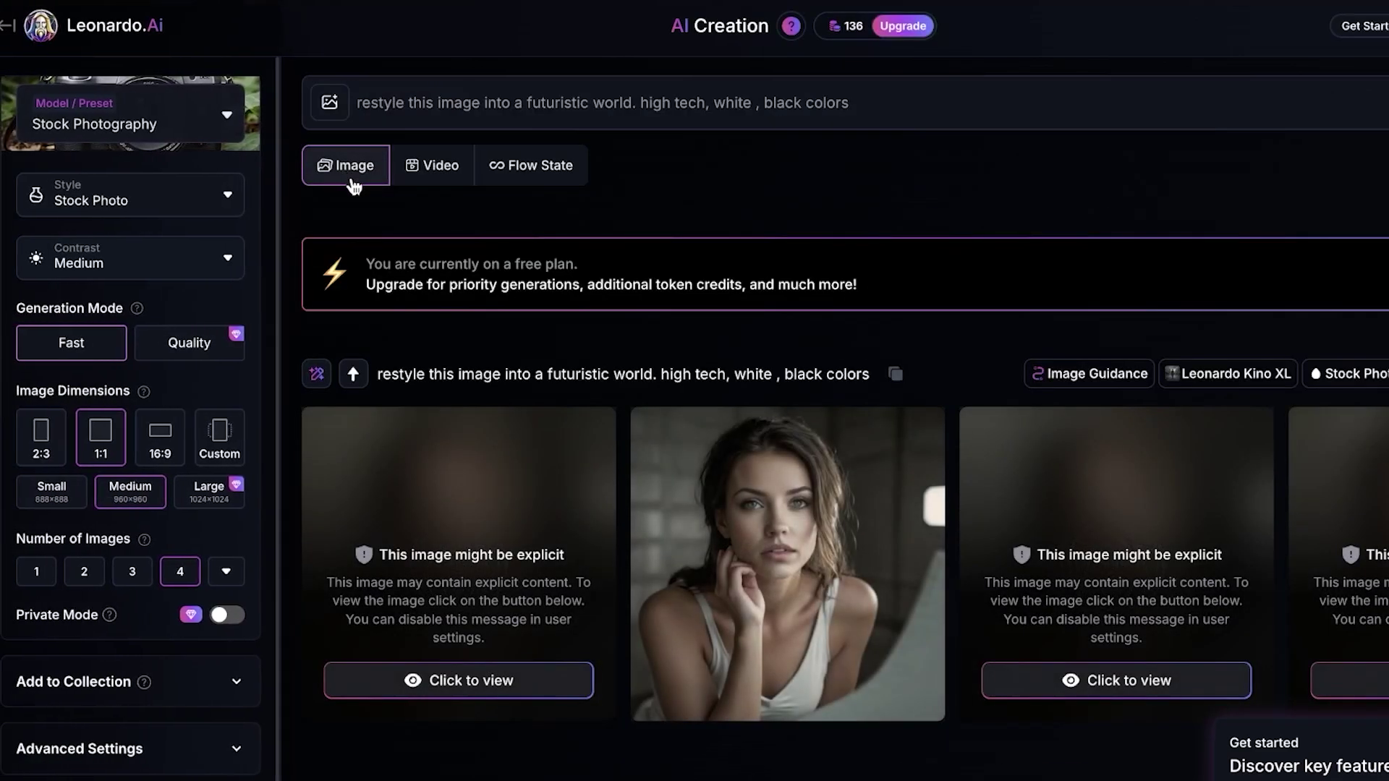
pyautogui.click(500, 166)
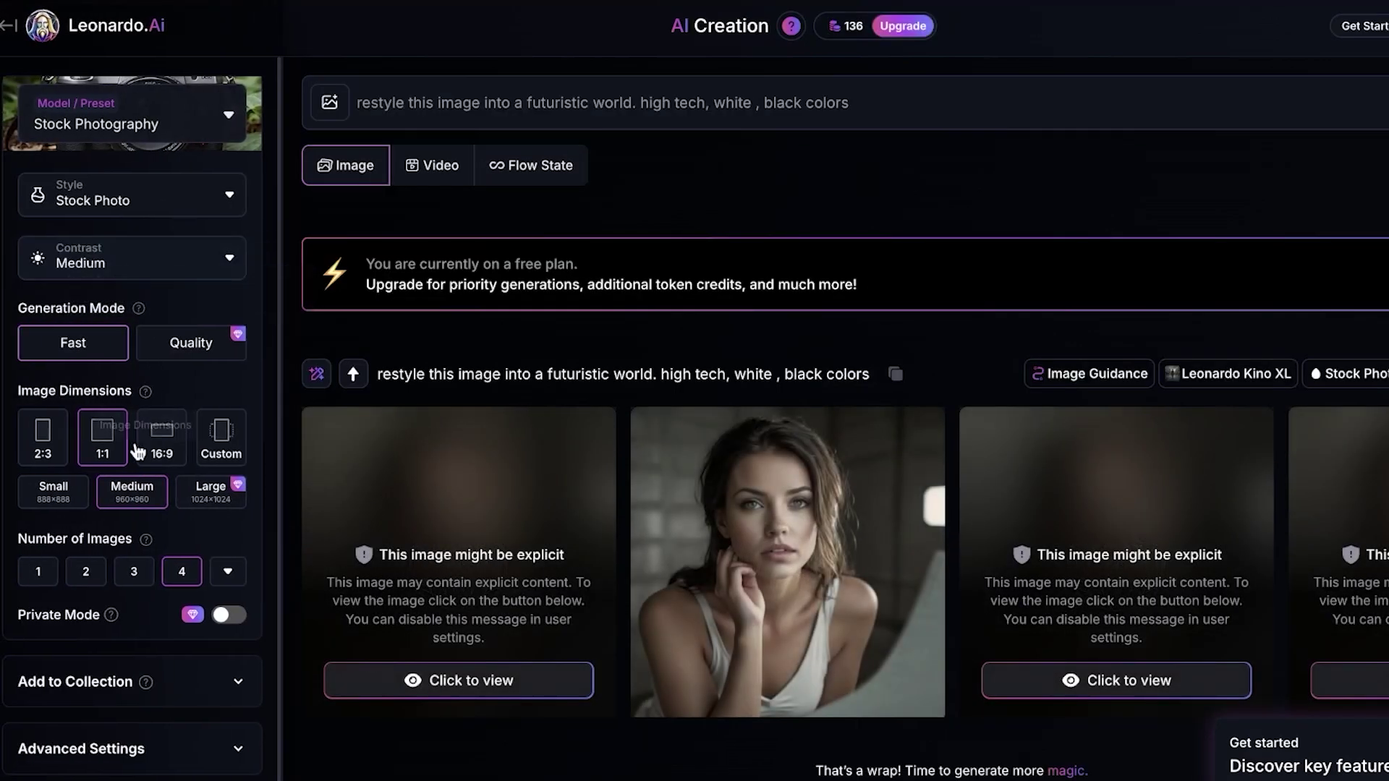
pyautogui.scroll(-1, 88, 655)
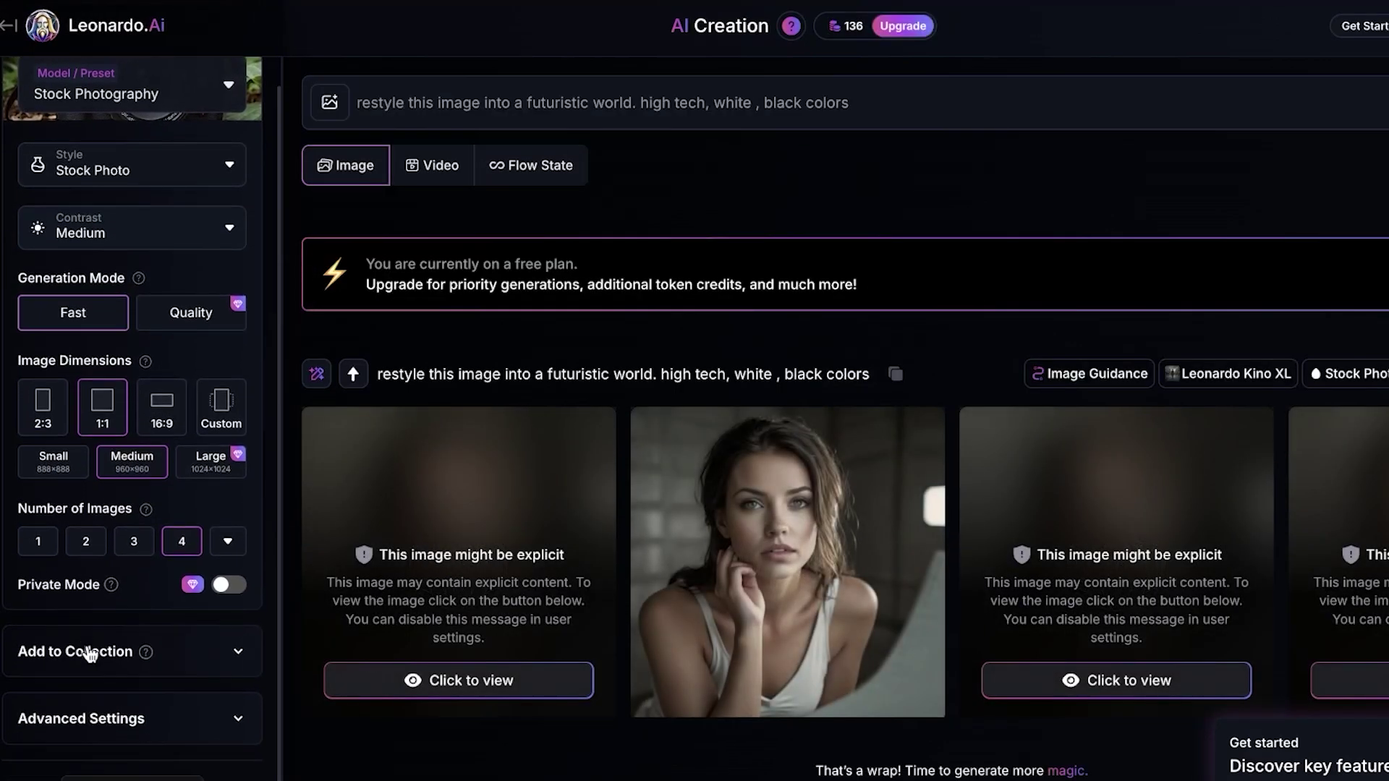
# - Glance at the Library's generations, then show the Free plan summary with 136 of 150 fast tokens
pyautogui.click(6, 29)
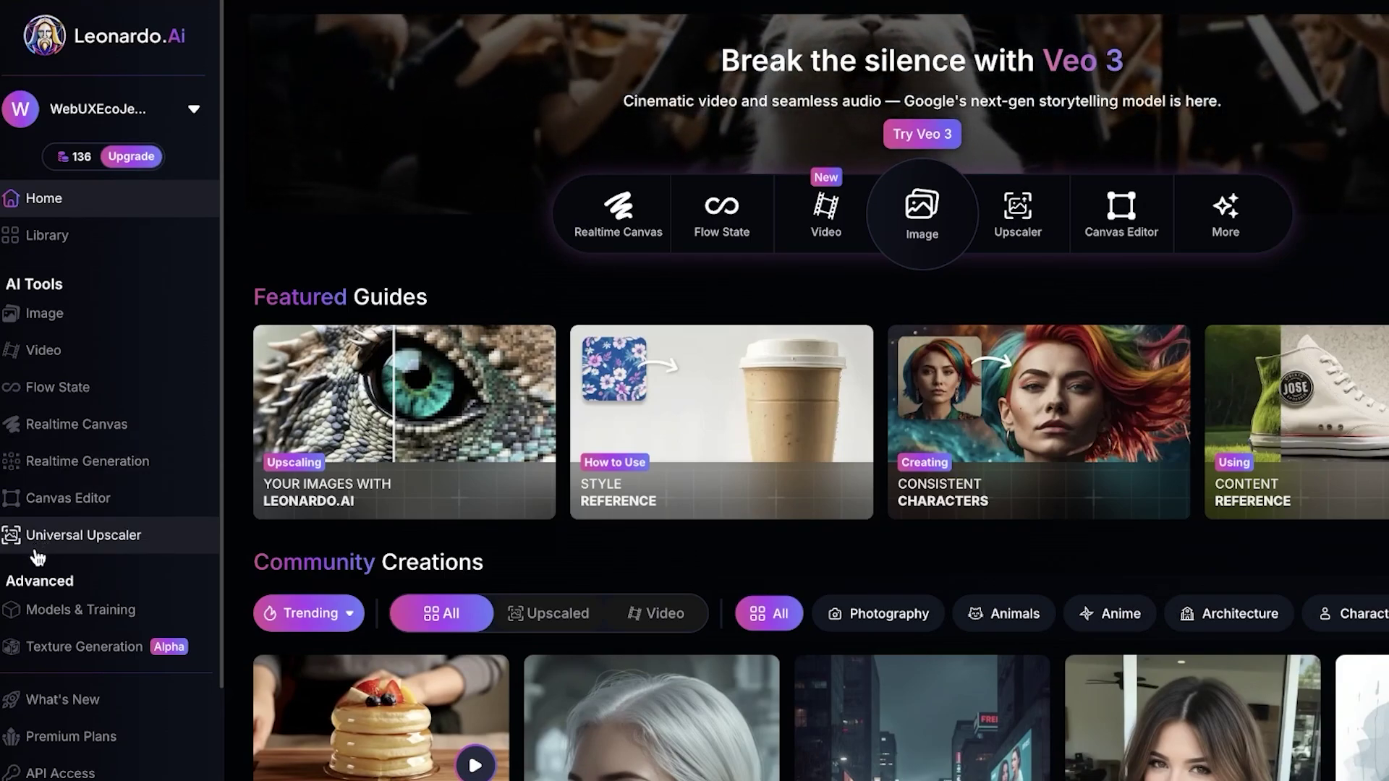
pyautogui.scroll(-4, 434, 528)
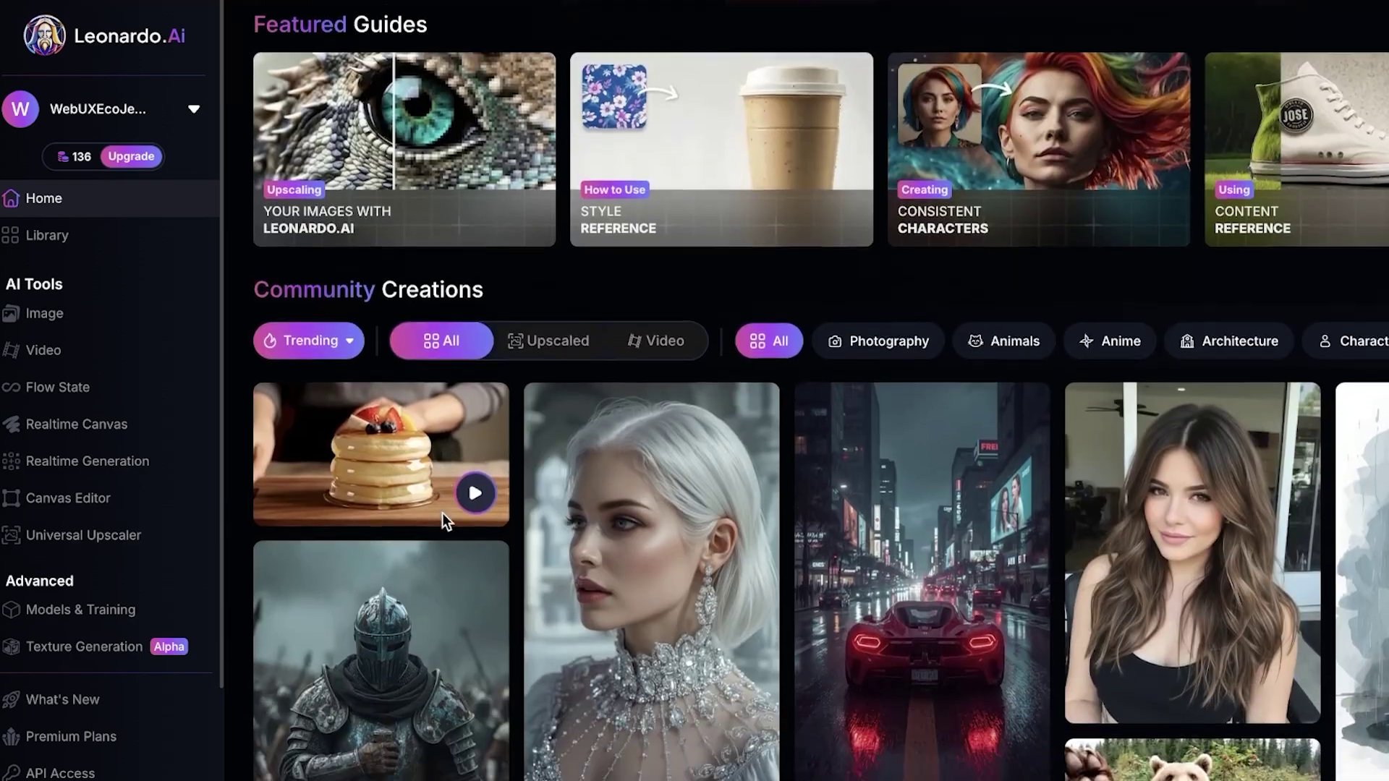
pyautogui.scroll(3, 598, 457)
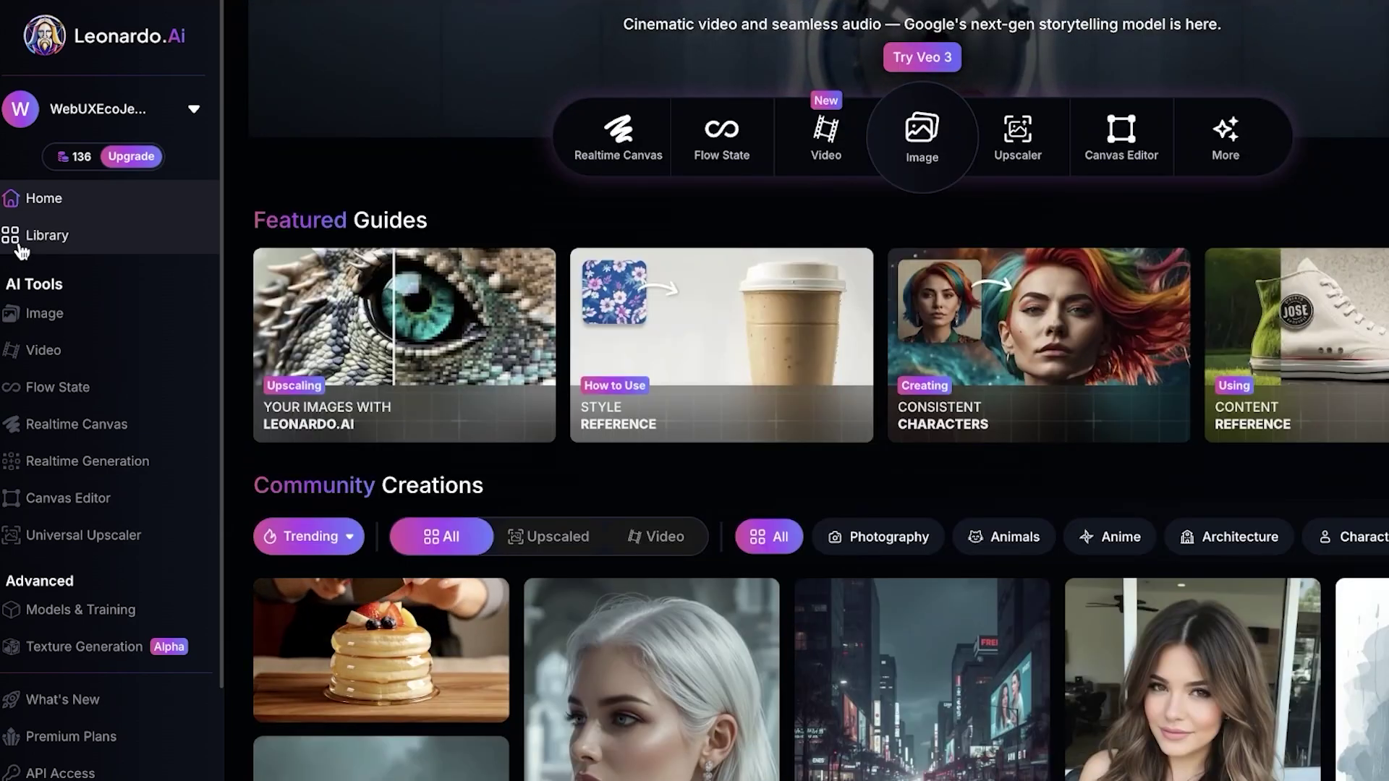
pyautogui.click(29, 235)
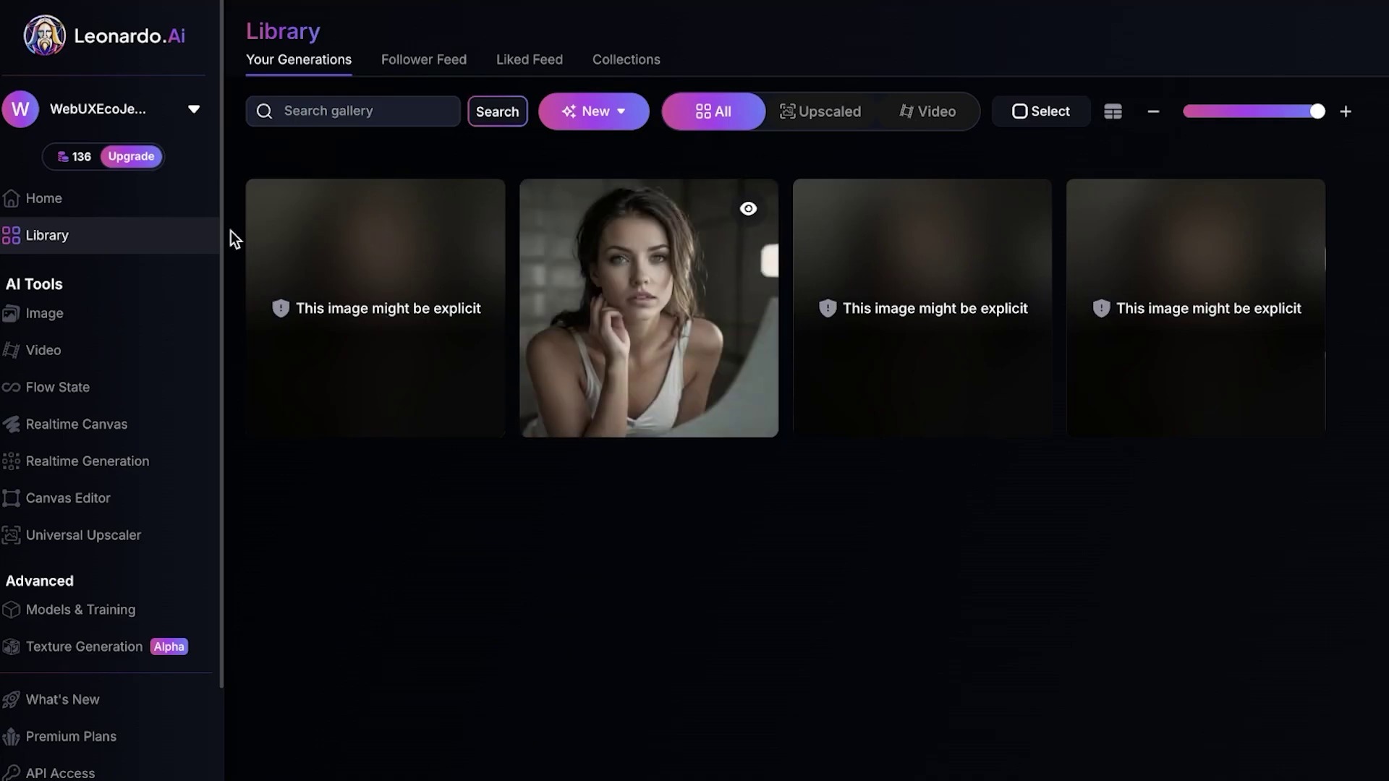
pyautogui.click(88, 198)
pyautogui.moveTo(79, 162)
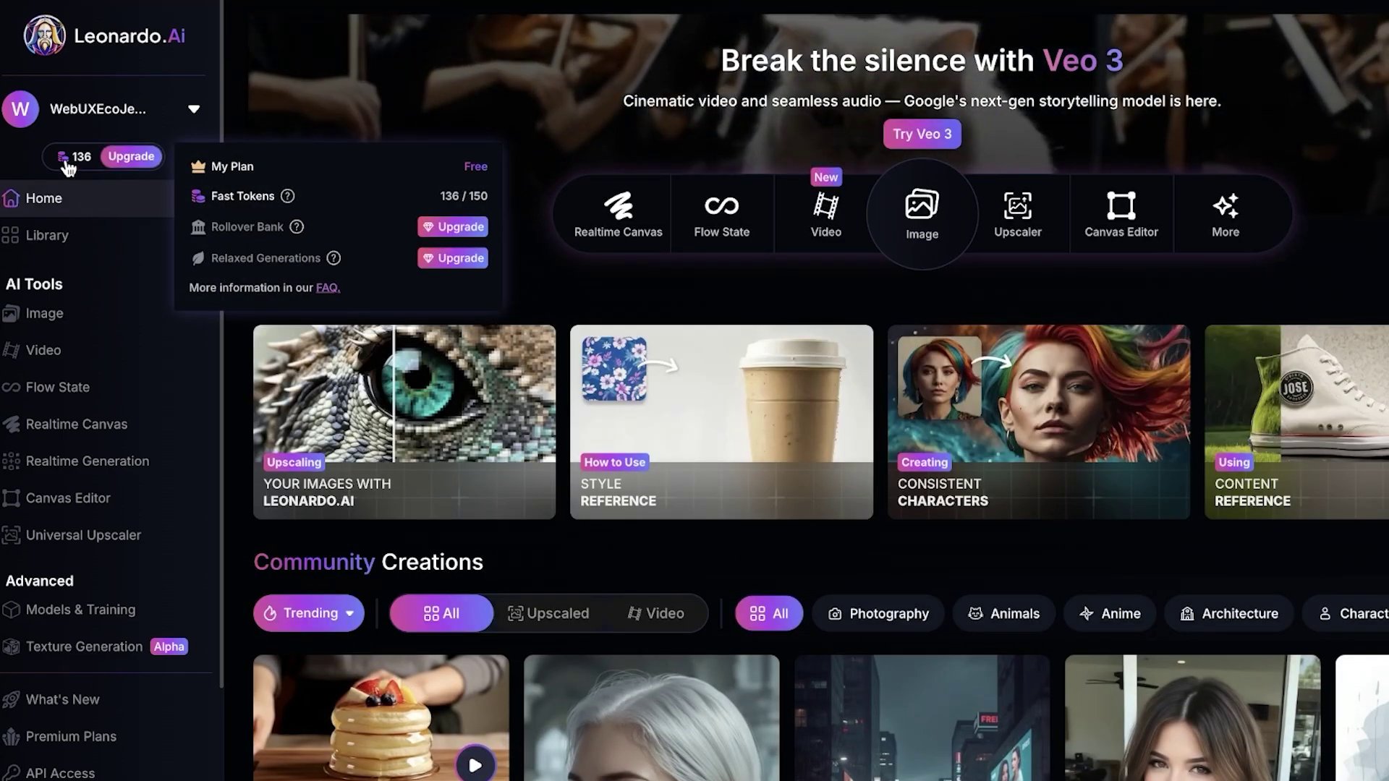
pyautogui.click(67, 167)
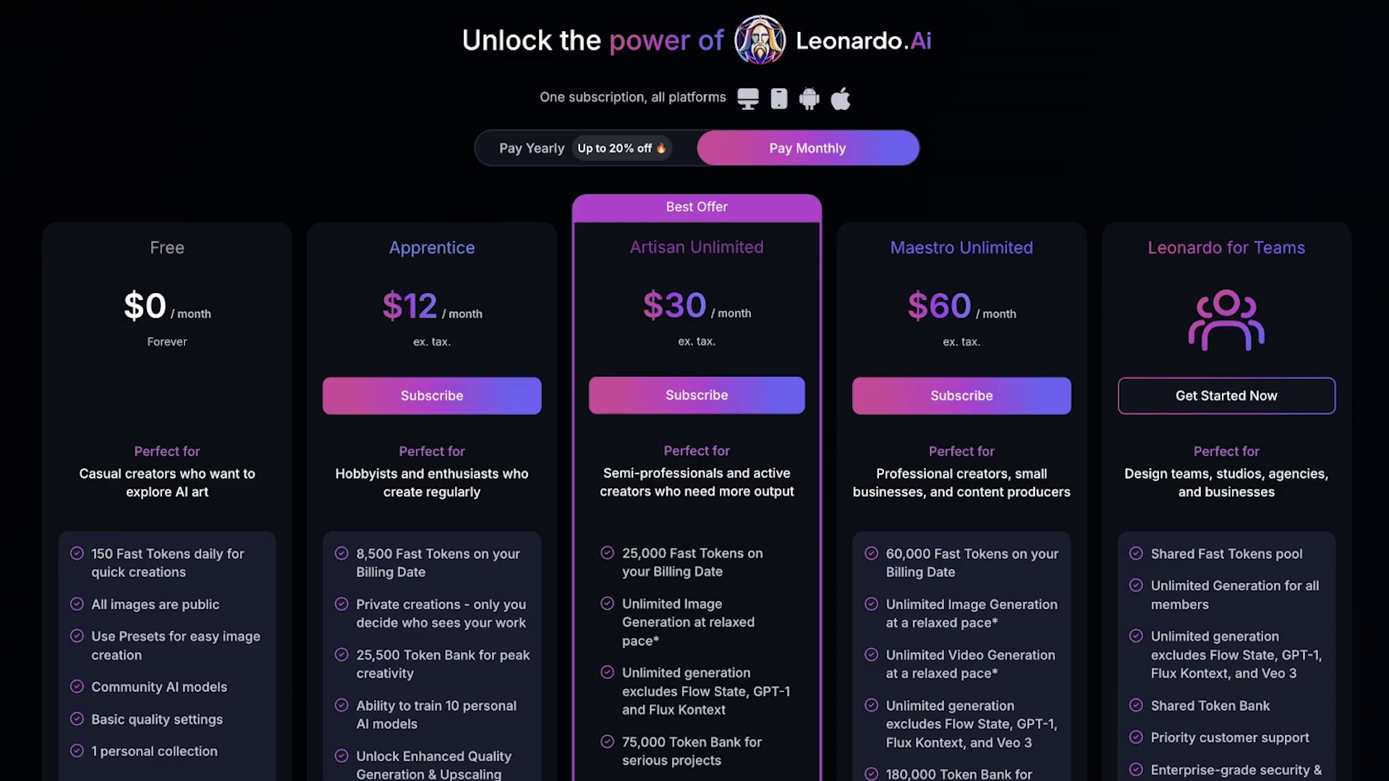
pyautogui.scroll(-1, 301, 623)
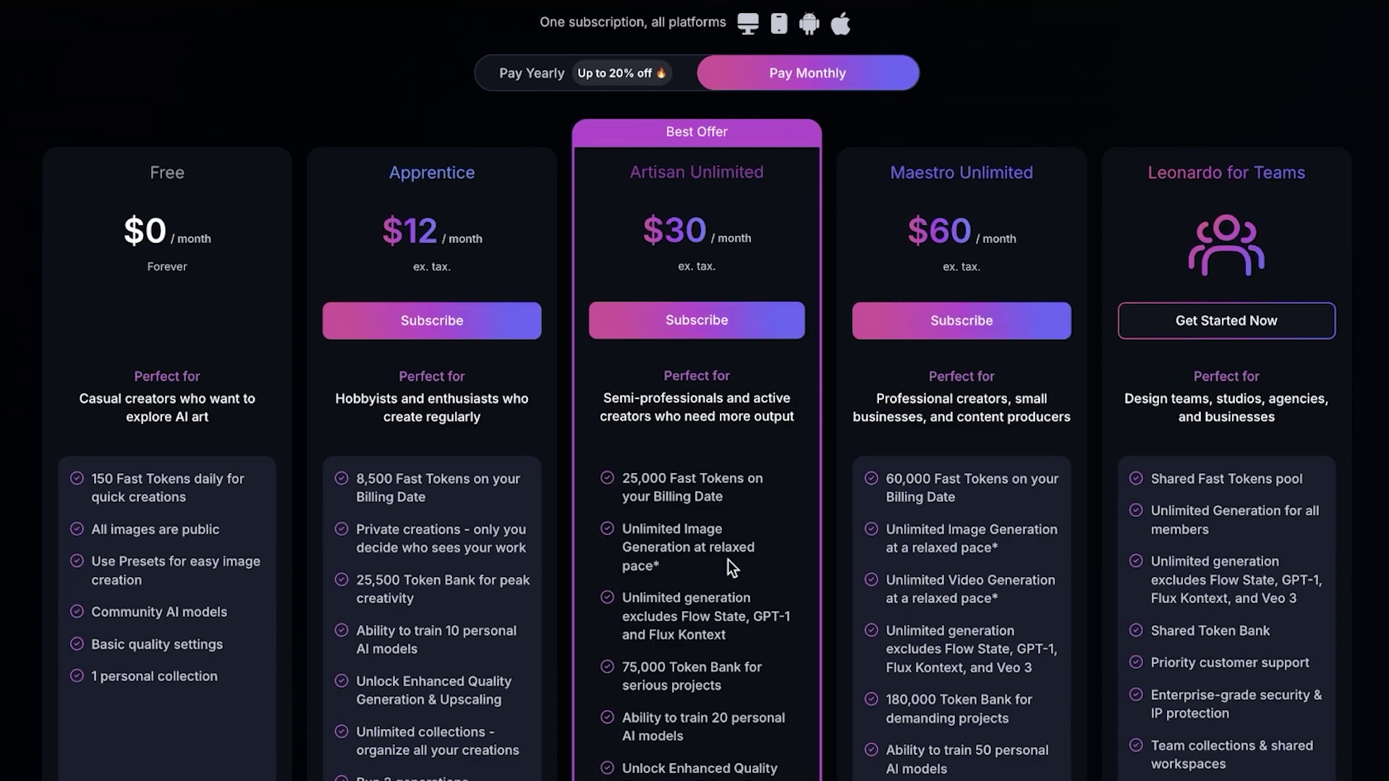
pyautogui.click(535, 73)
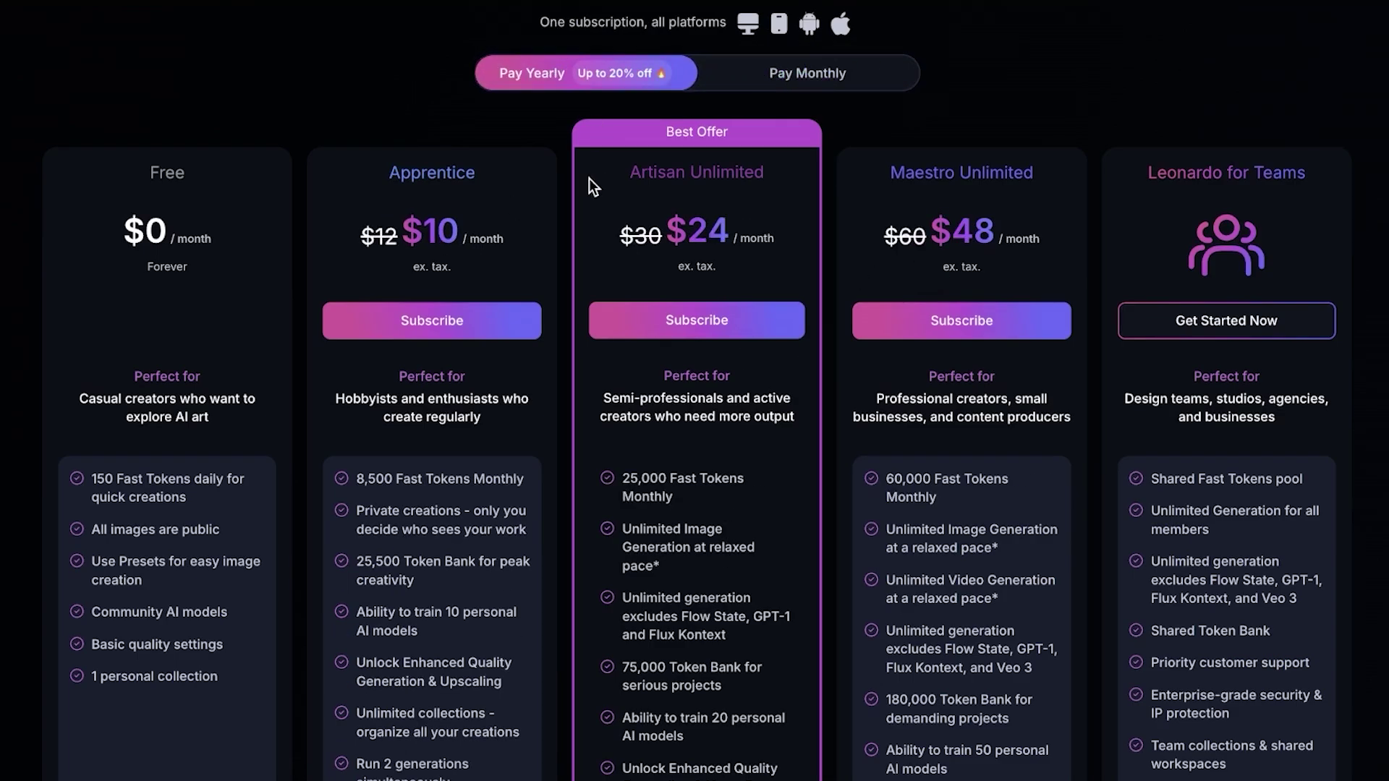
pyautogui.scroll(1, 572, 181)
pyautogui.click(808, 148)
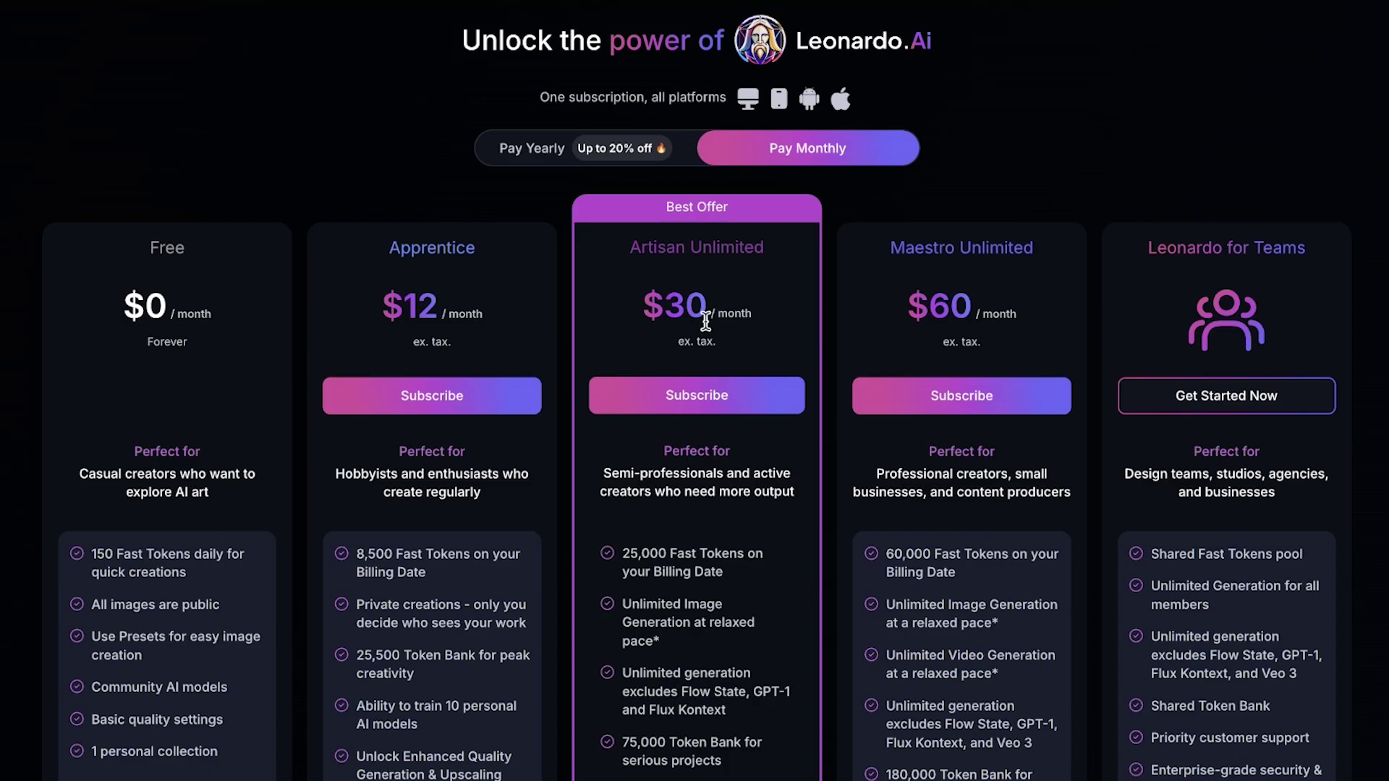
pyautogui.click(599, 152)
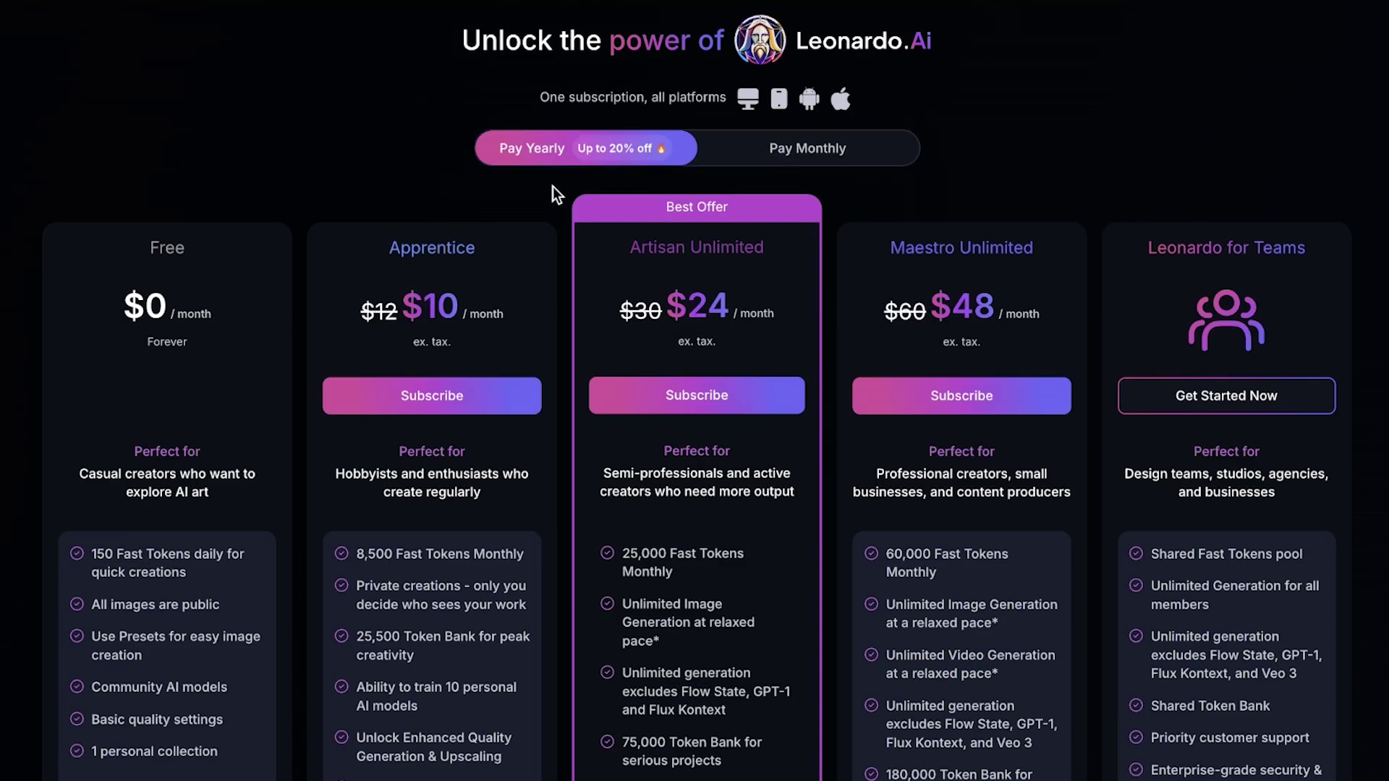
pyautogui.click(825, 145)
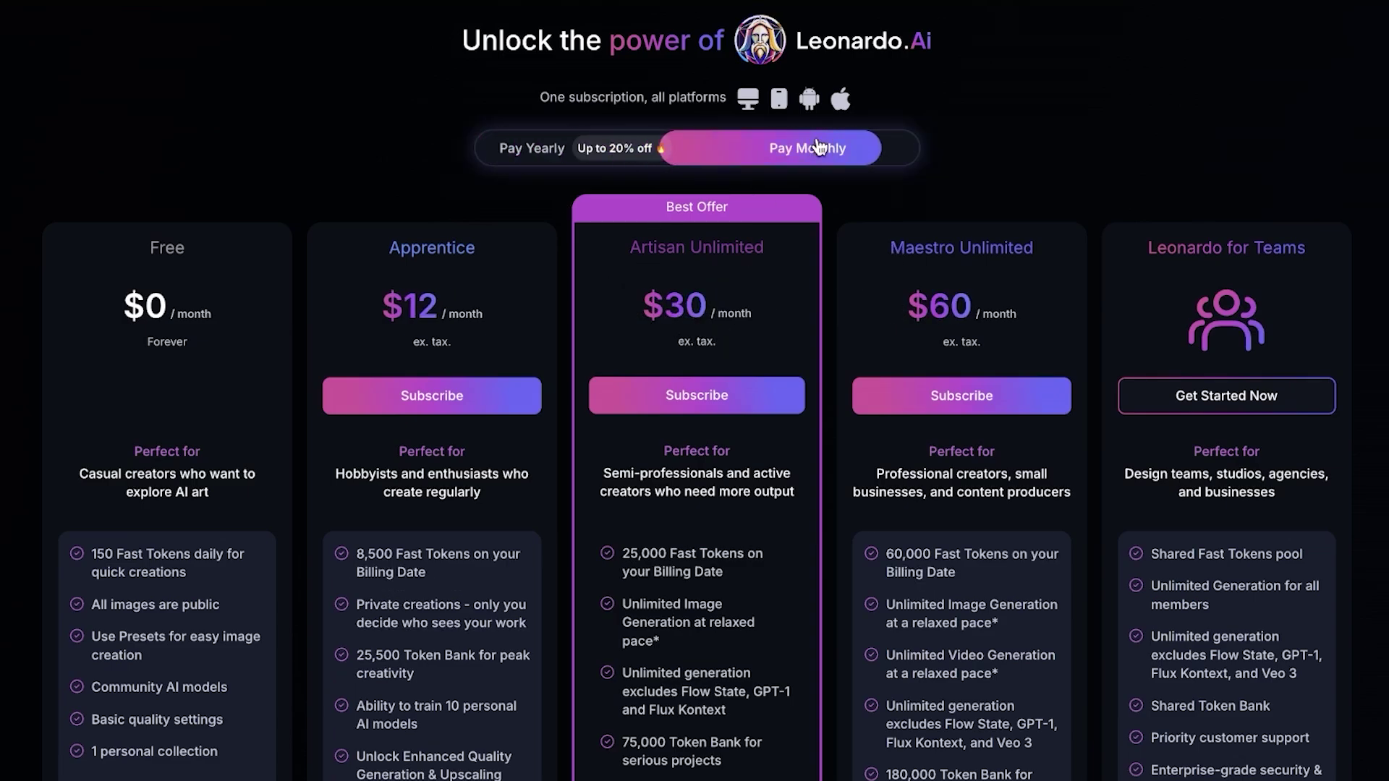
pyautogui.scroll(-2, 680, 562)
pyautogui.scroll(-2, 680, 561)
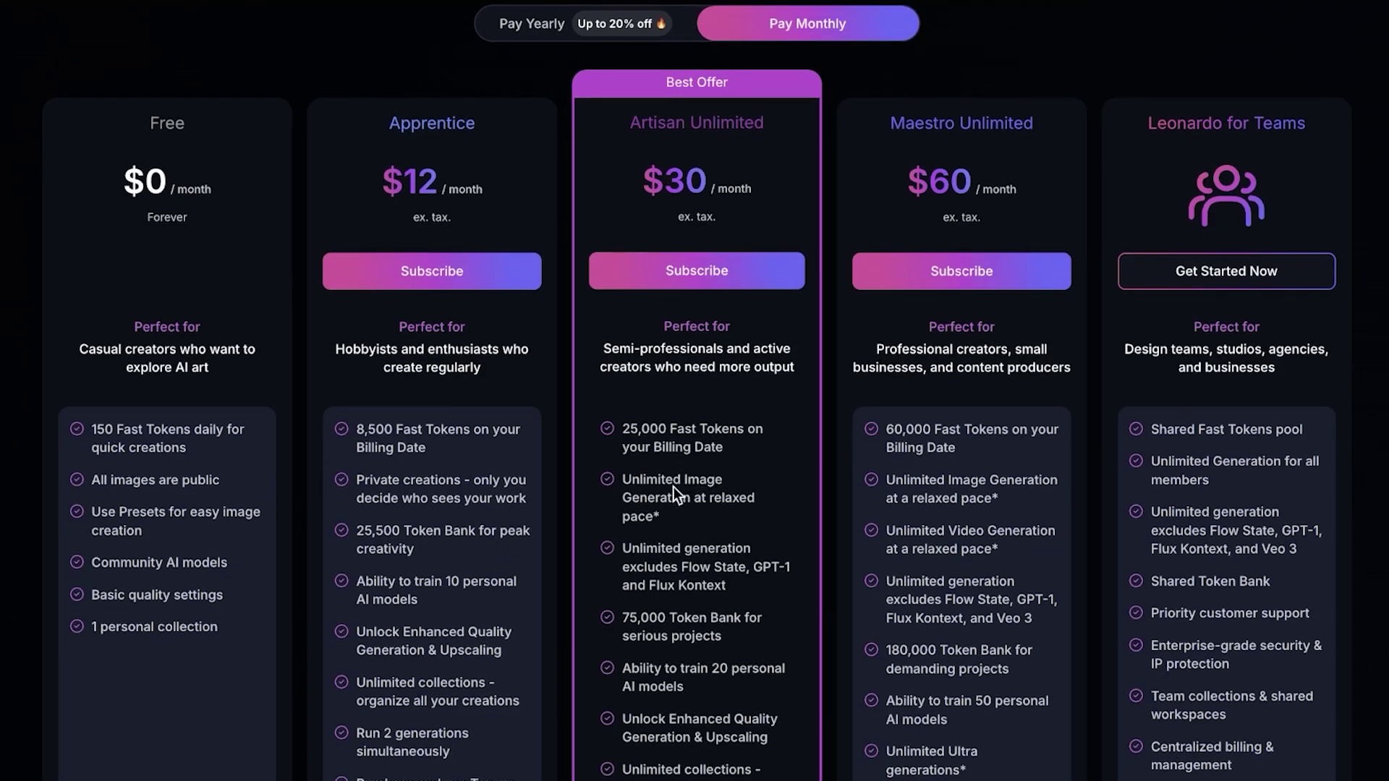
pyautogui.scroll(-1, 667, 468)
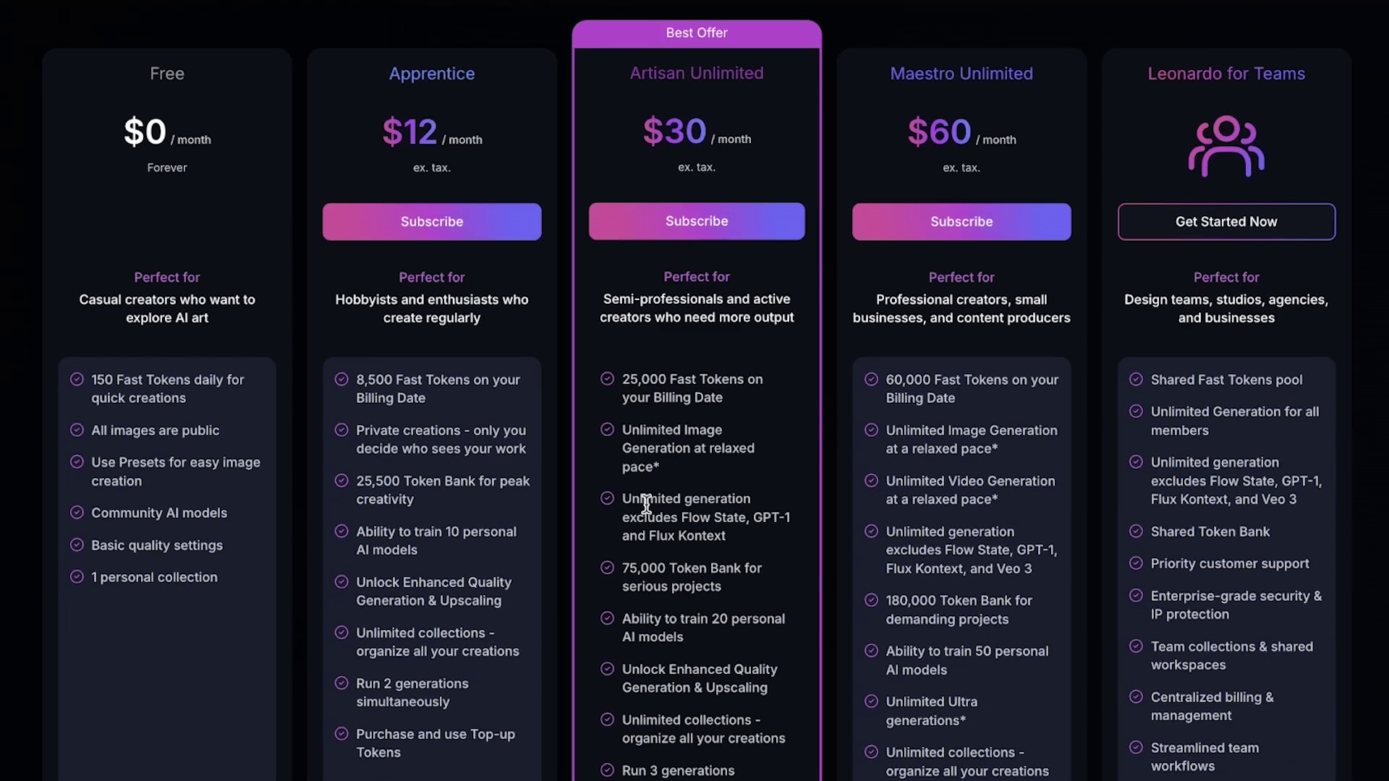
pyautogui.scroll(-1, 708, 521)
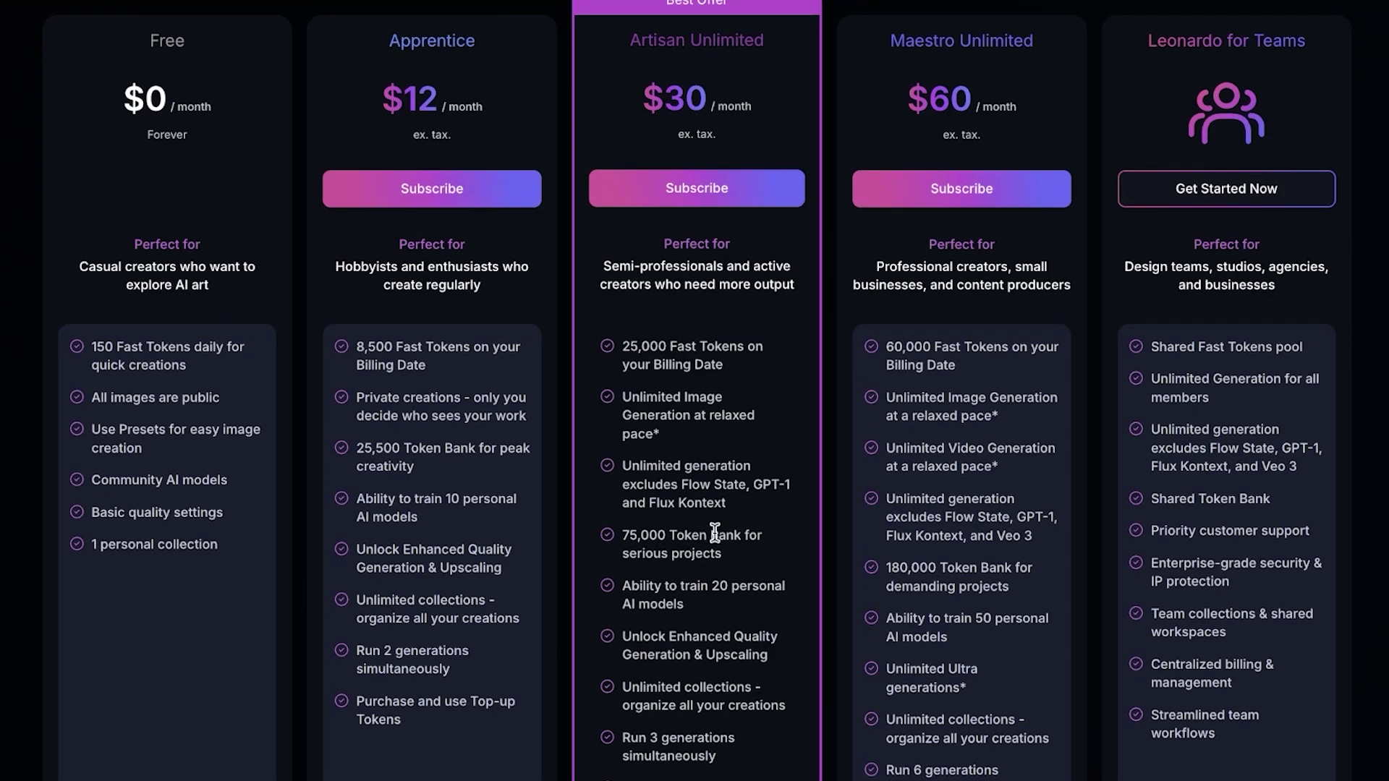
pyautogui.scroll(-1, 675, 569)
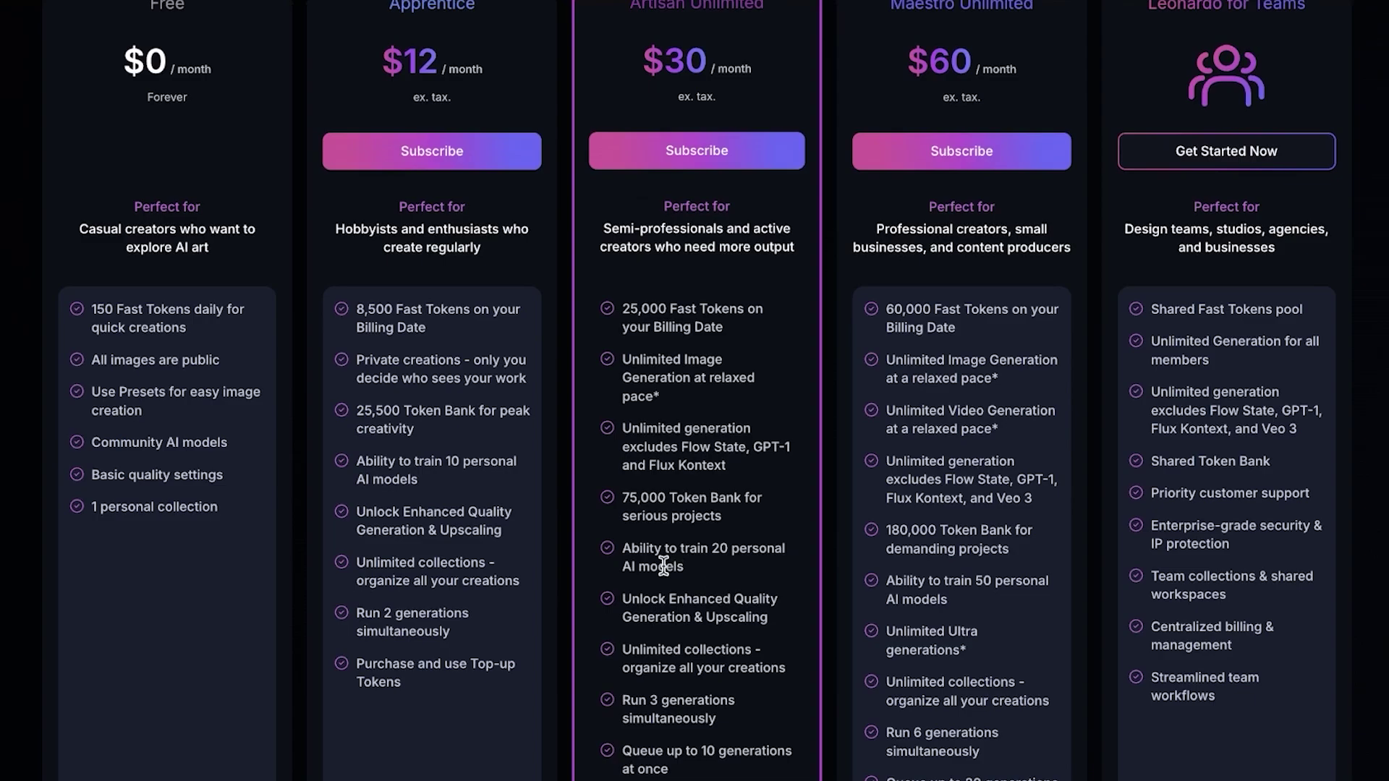
pyautogui.scroll(-1, 717, 571)
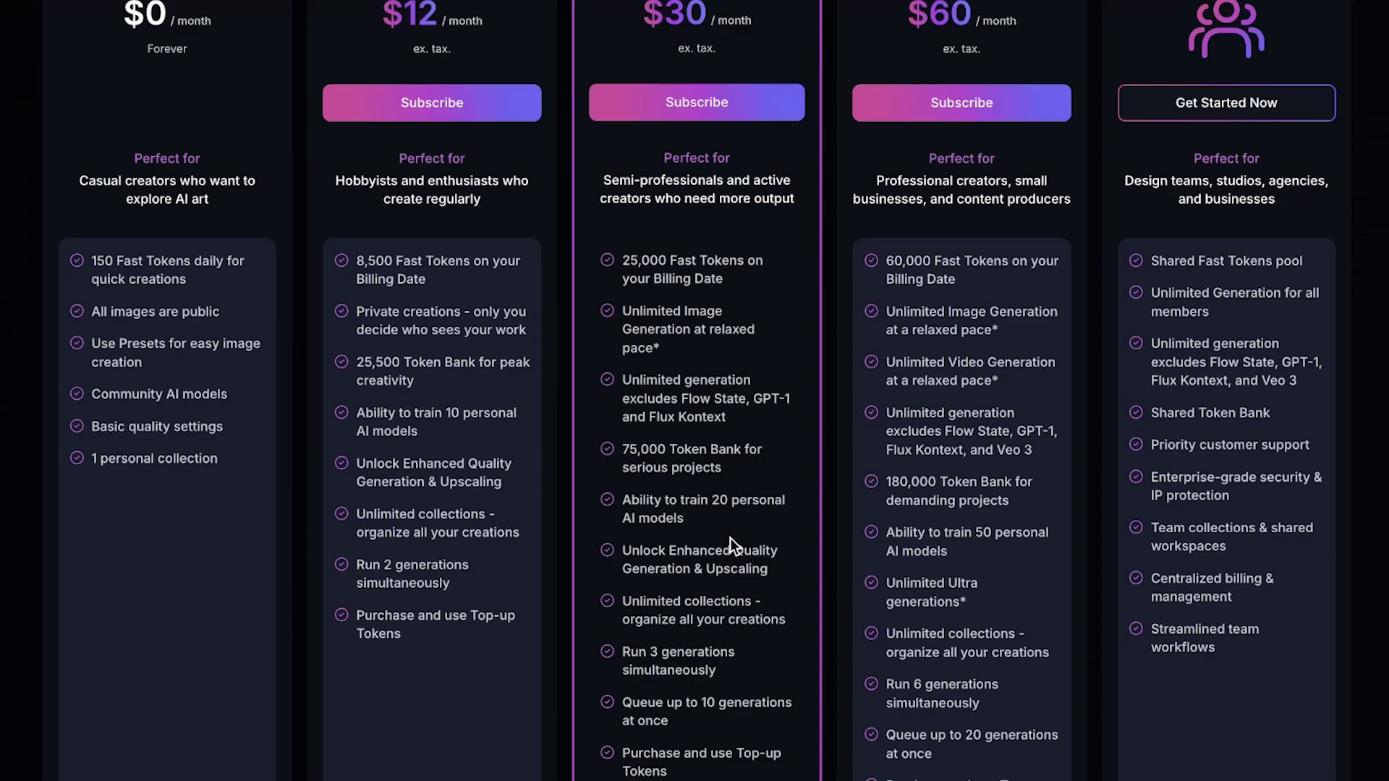
pyautogui.scroll(-1, 846, 505)
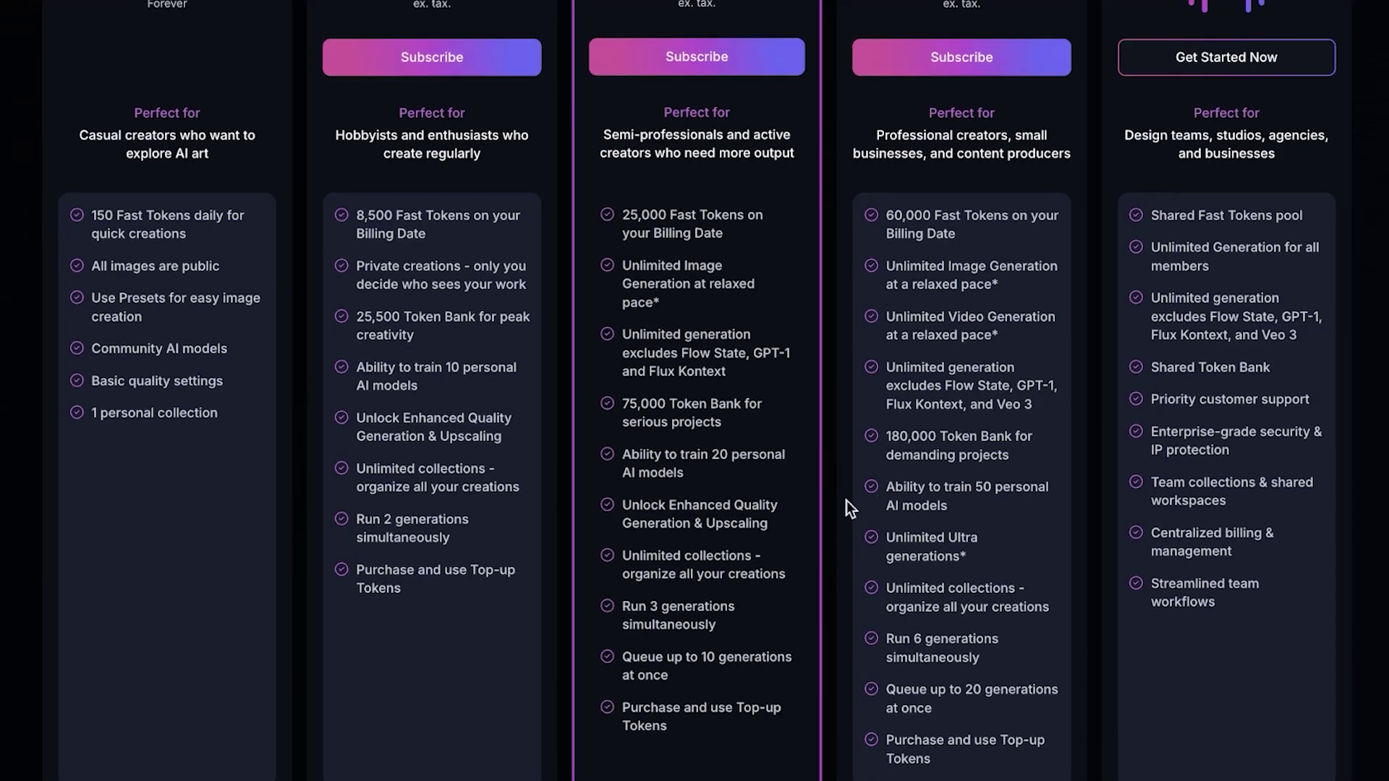
pyautogui.scroll(4, 846, 505)
pyautogui.scroll(1, 737, 174)
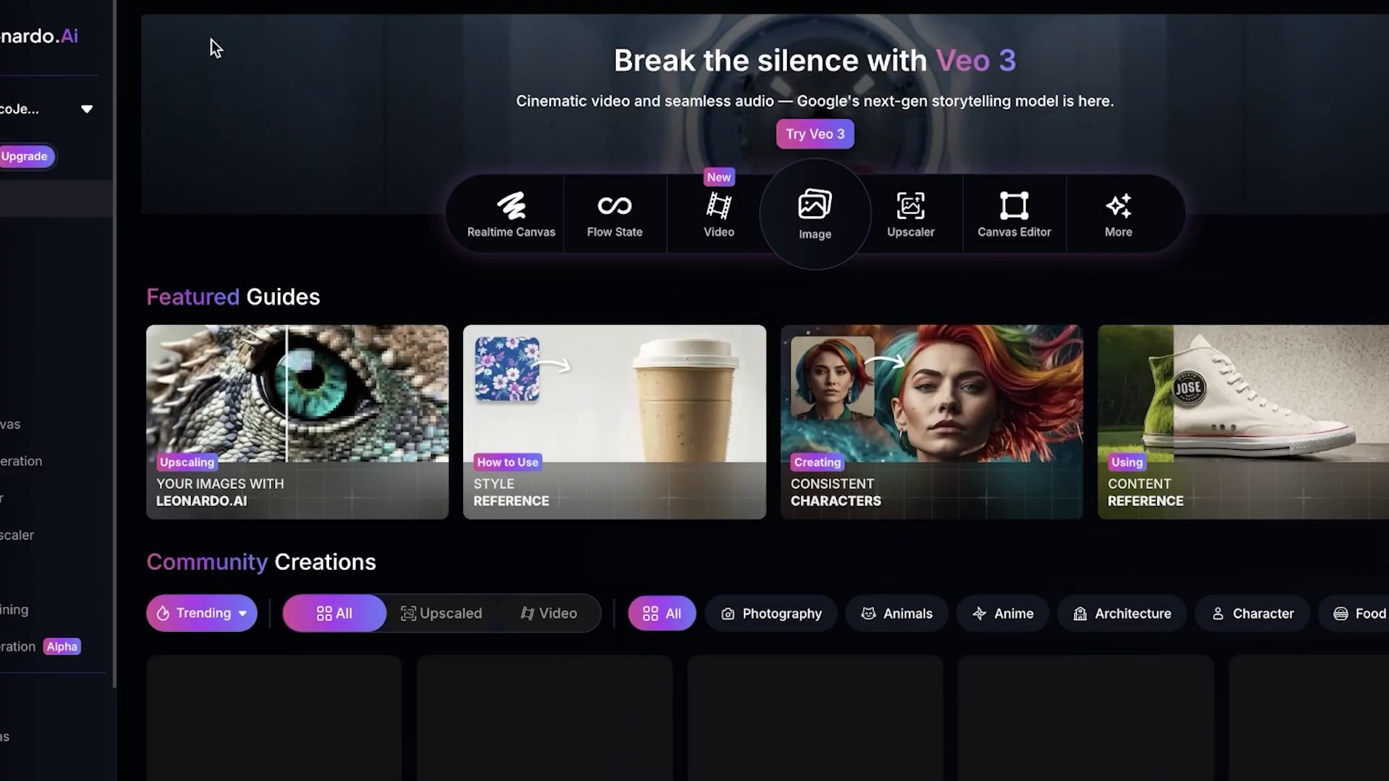
# - Browse Community Creations filtered by Photography, then by Animals
pyautogui.scroll(-8, 463, 313)
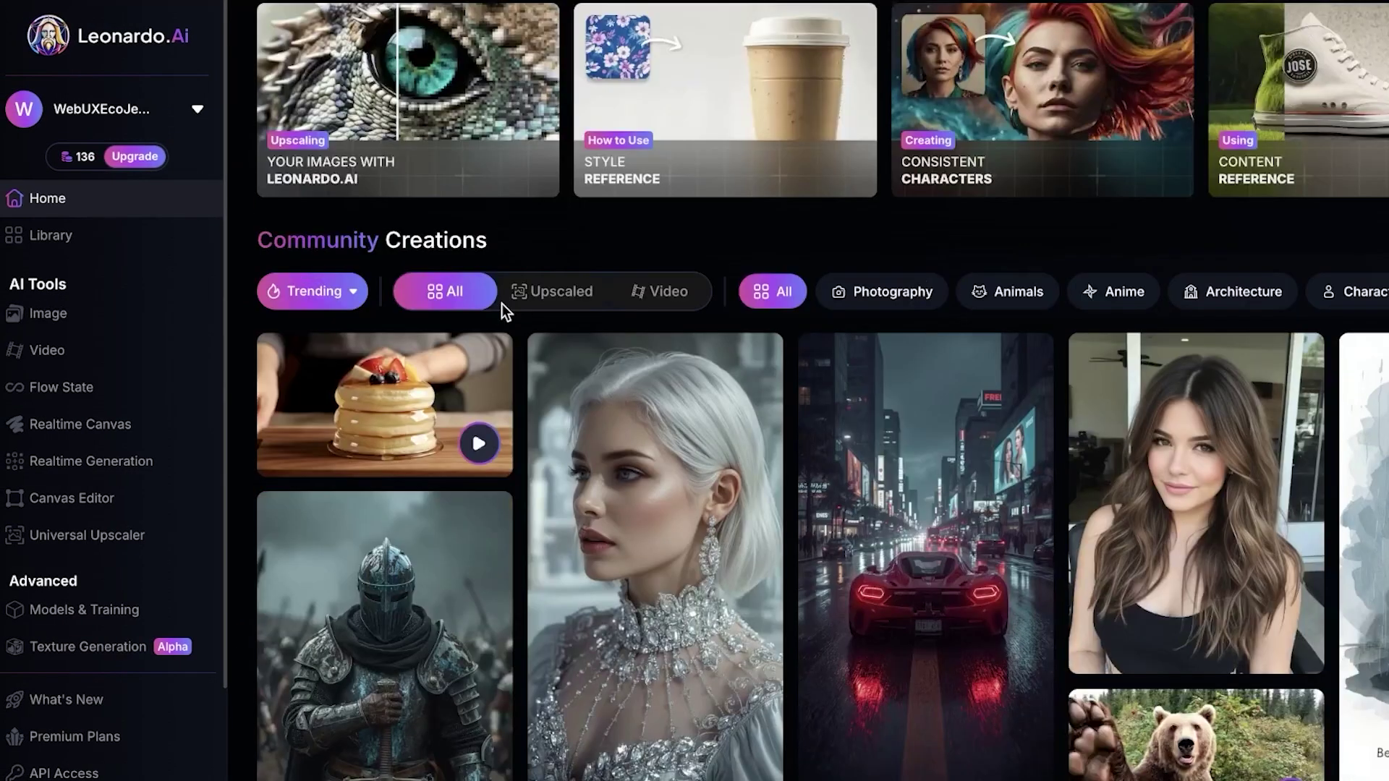
pyautogui.scroll(2, 586, 289)
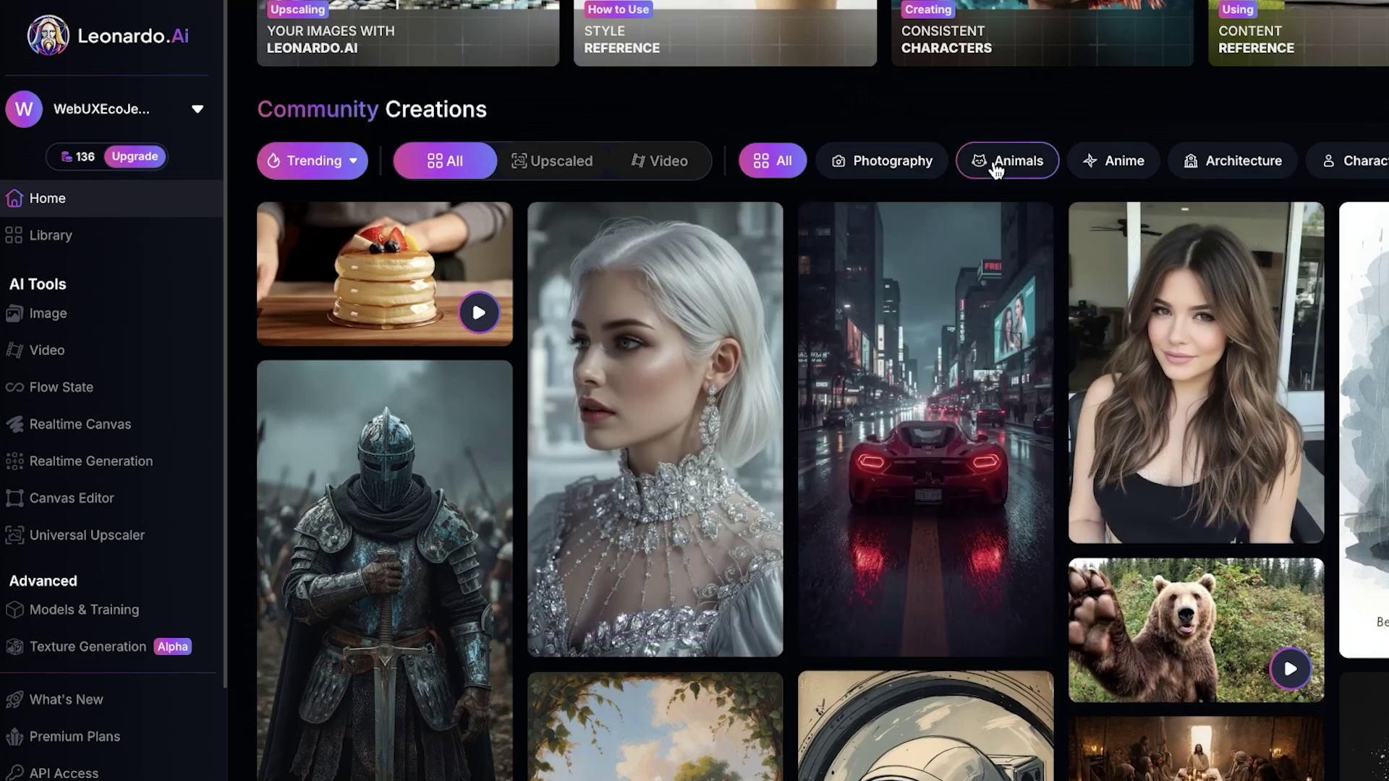
pyautogui.click(897, 161)
pyautogui.scroll(-3, 1013, 217)
pyautogui.scroll(-5, 1024, 264)
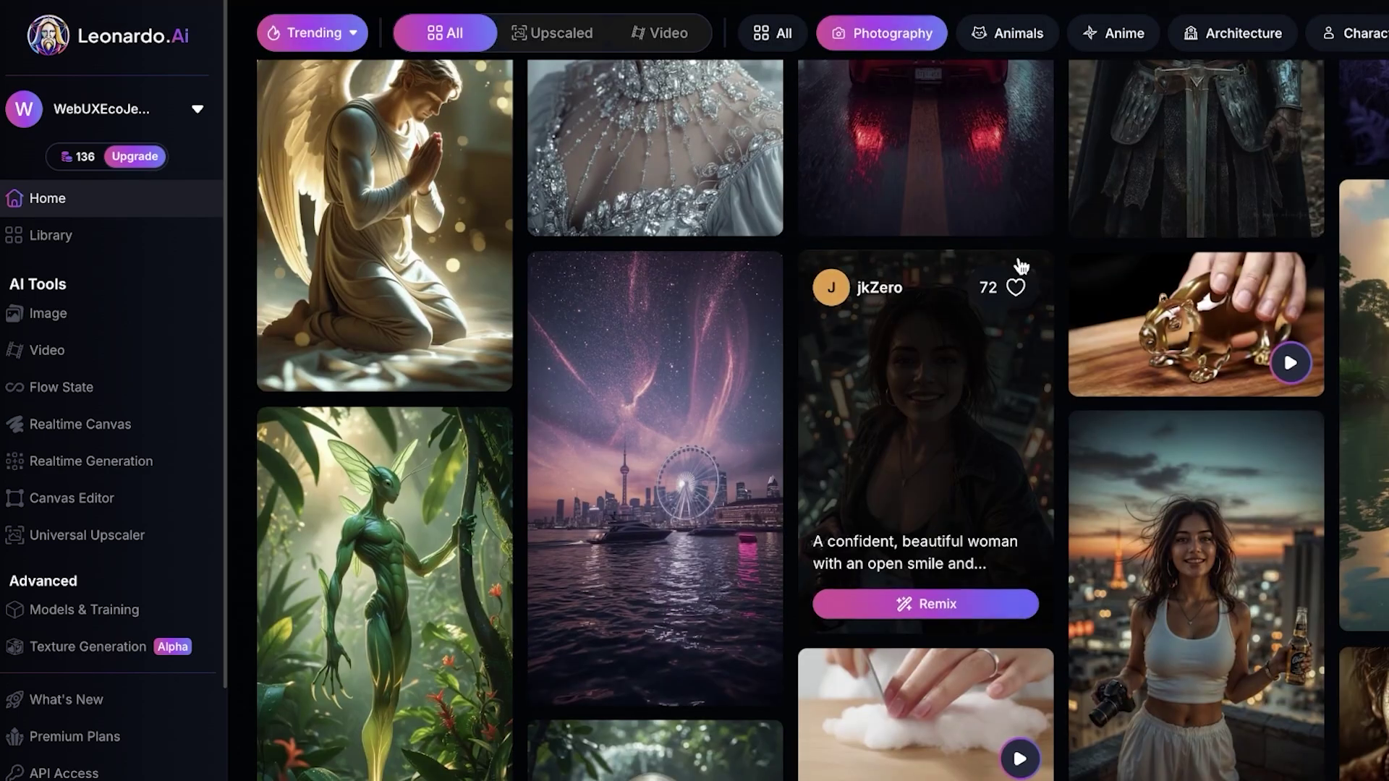
pyautogui.scroll(4, 1039, 293)
pyautogui.click(1016, 152)
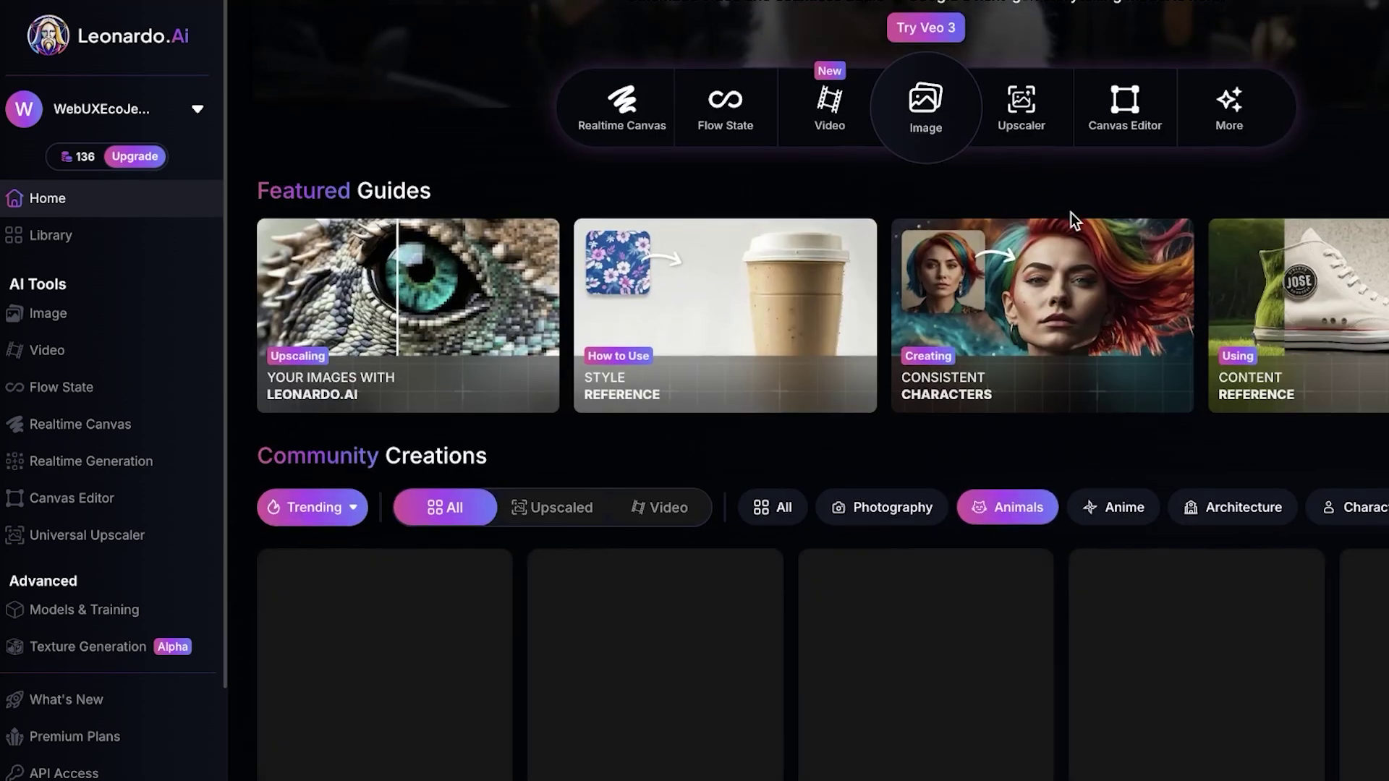
pyautogui.scroll(-4, 1074, 217)
pyautogui.scroll(-5, 1142, 267)
pyautogui.scroll(3, 1107, 228)
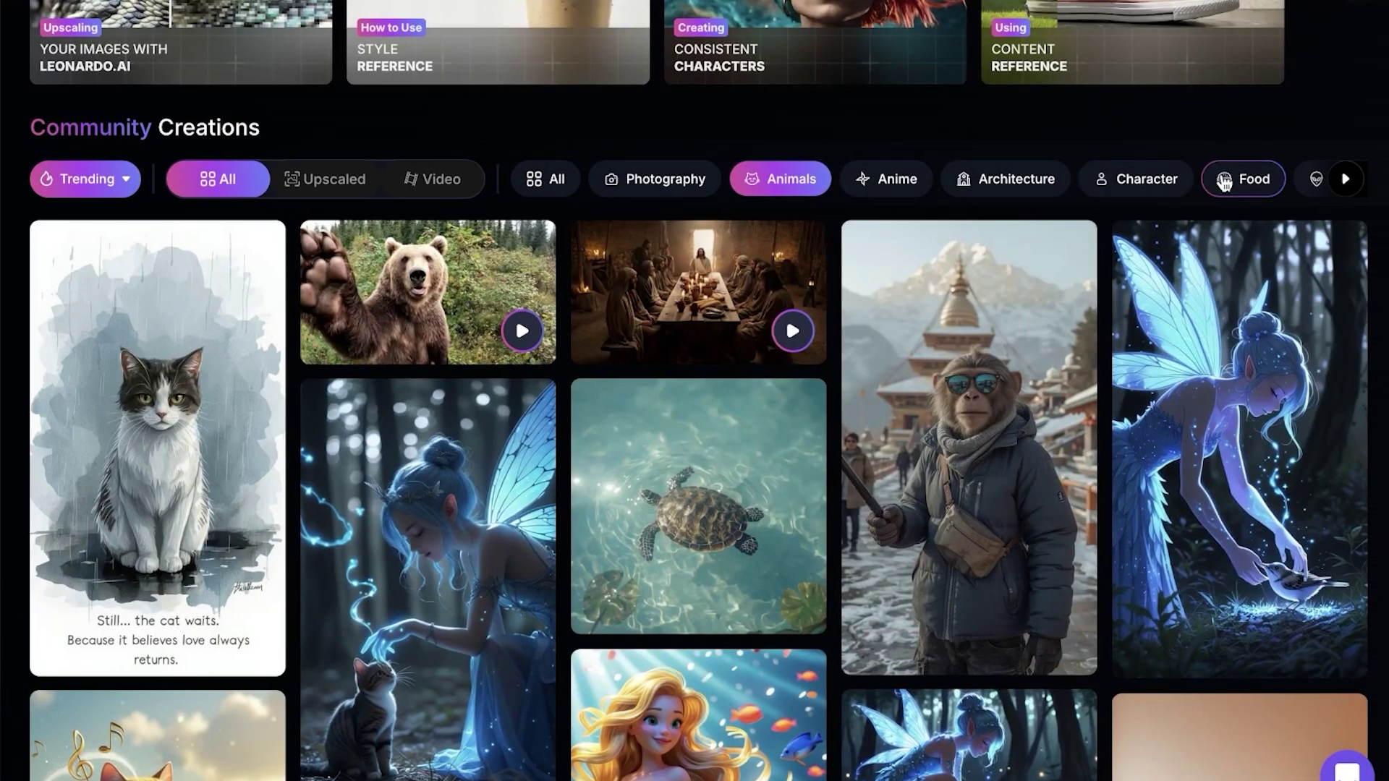
# - Filter the feed to Food and browse dishes like cheesecake and salmon pasta
pyautogui.click(1223, 181)
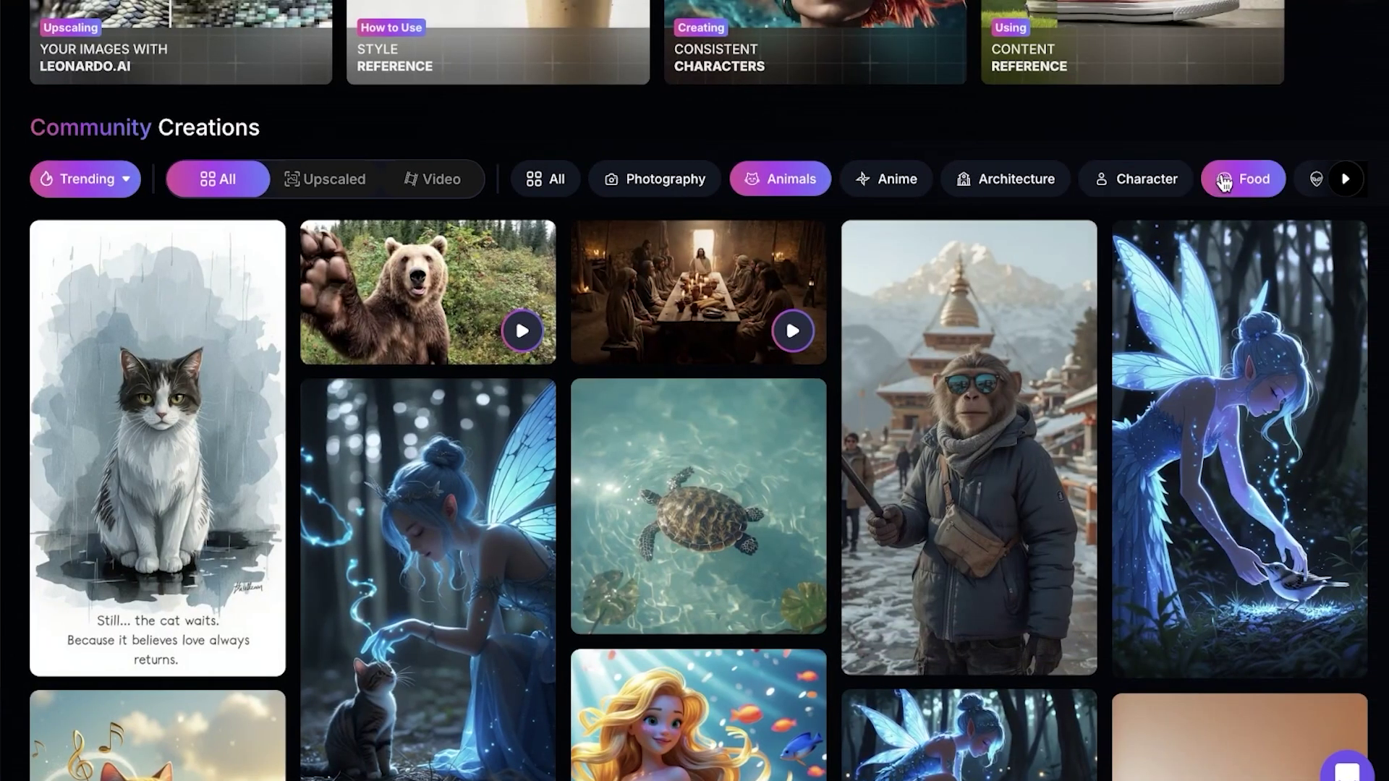
pyautogui.scroll(-8, 1225, 183)
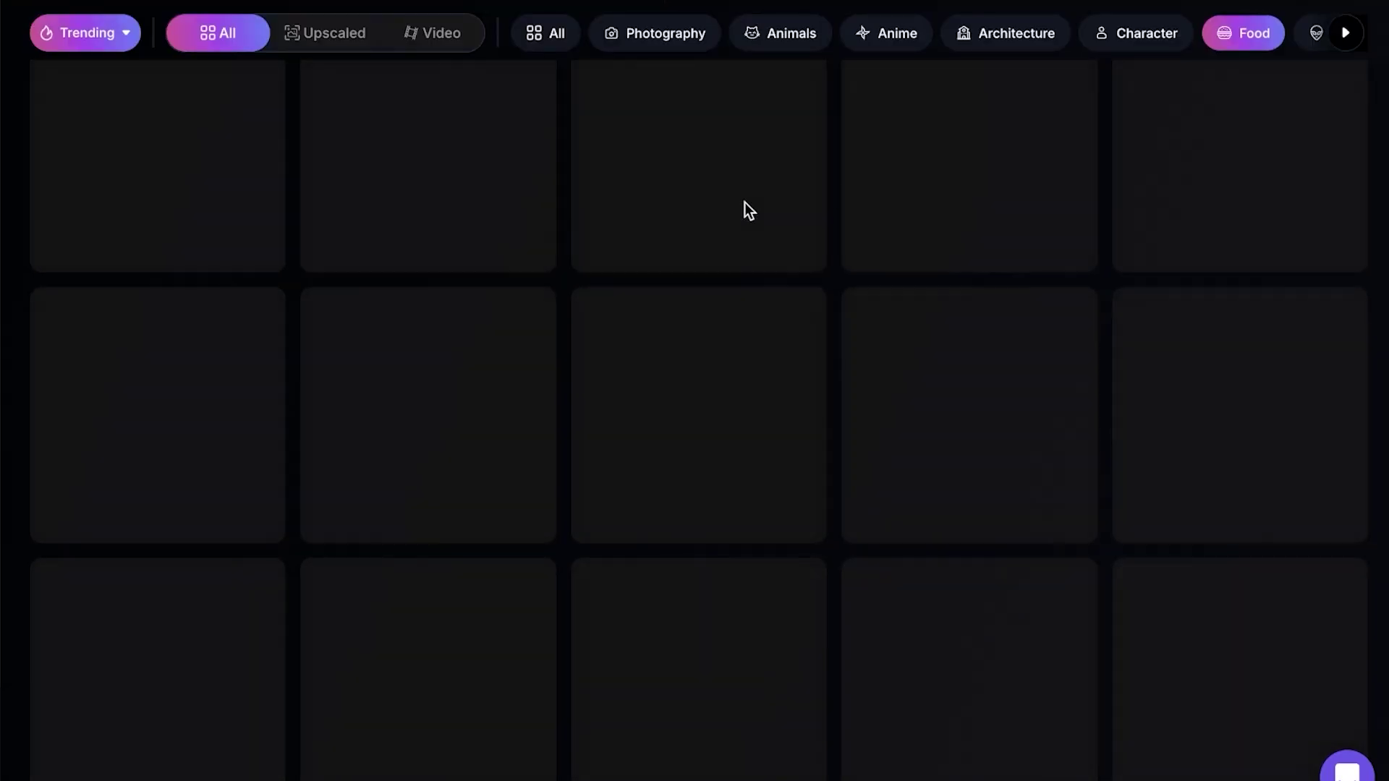
pyautogui.scroll(8, 744, 211)
pyautogui.scroll(-4, 700, 391)
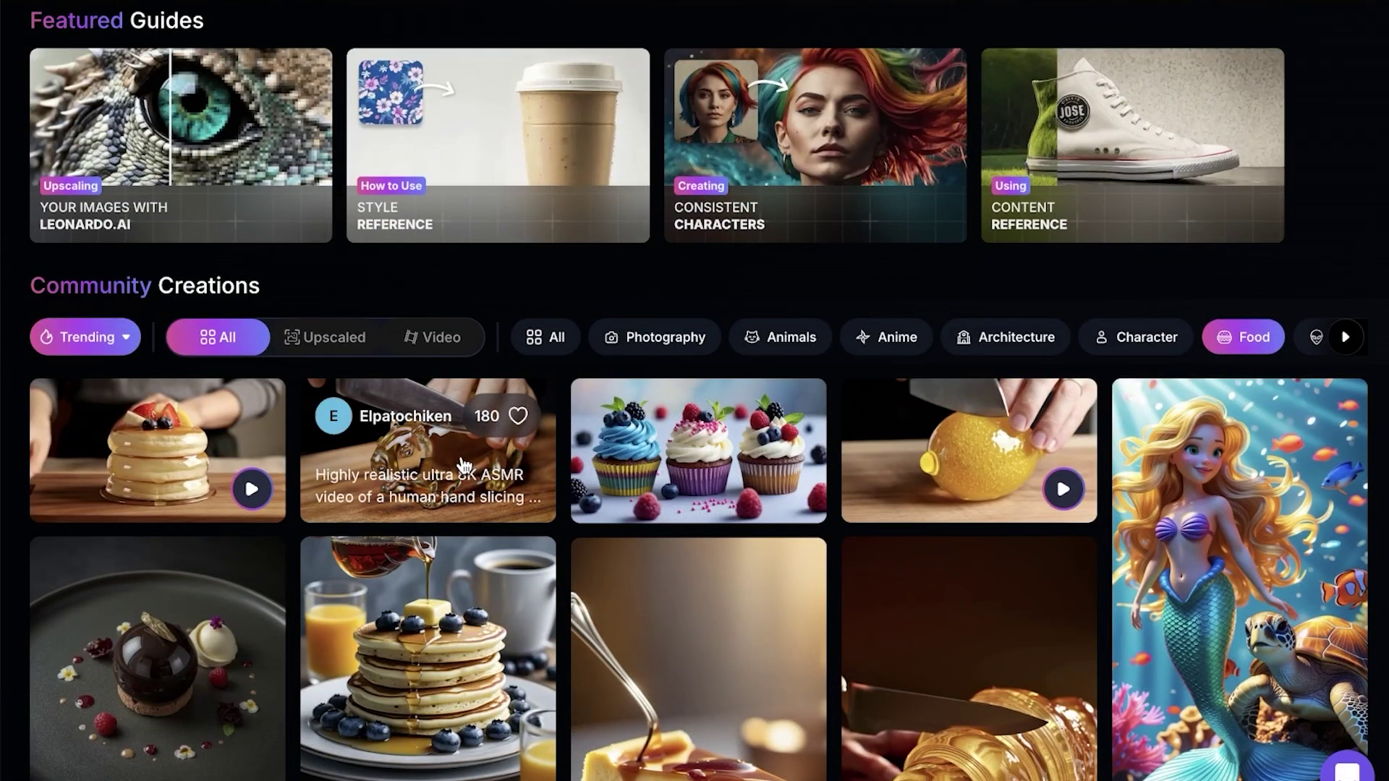
pyautogui.scroll(-3, 1222, 432)
pyautogui.scroll(-5, 1222, 432)
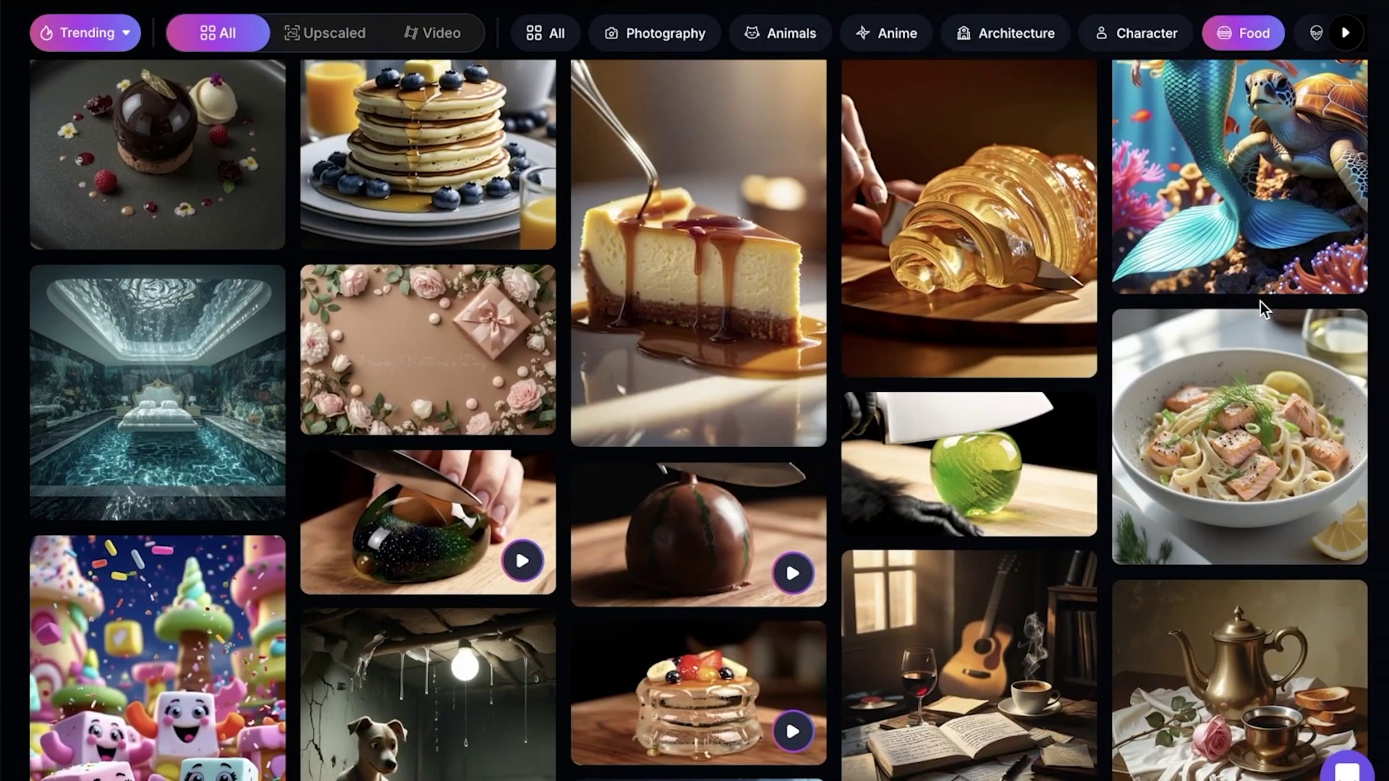
pyautogui.scroll(-2, 1153, 340)
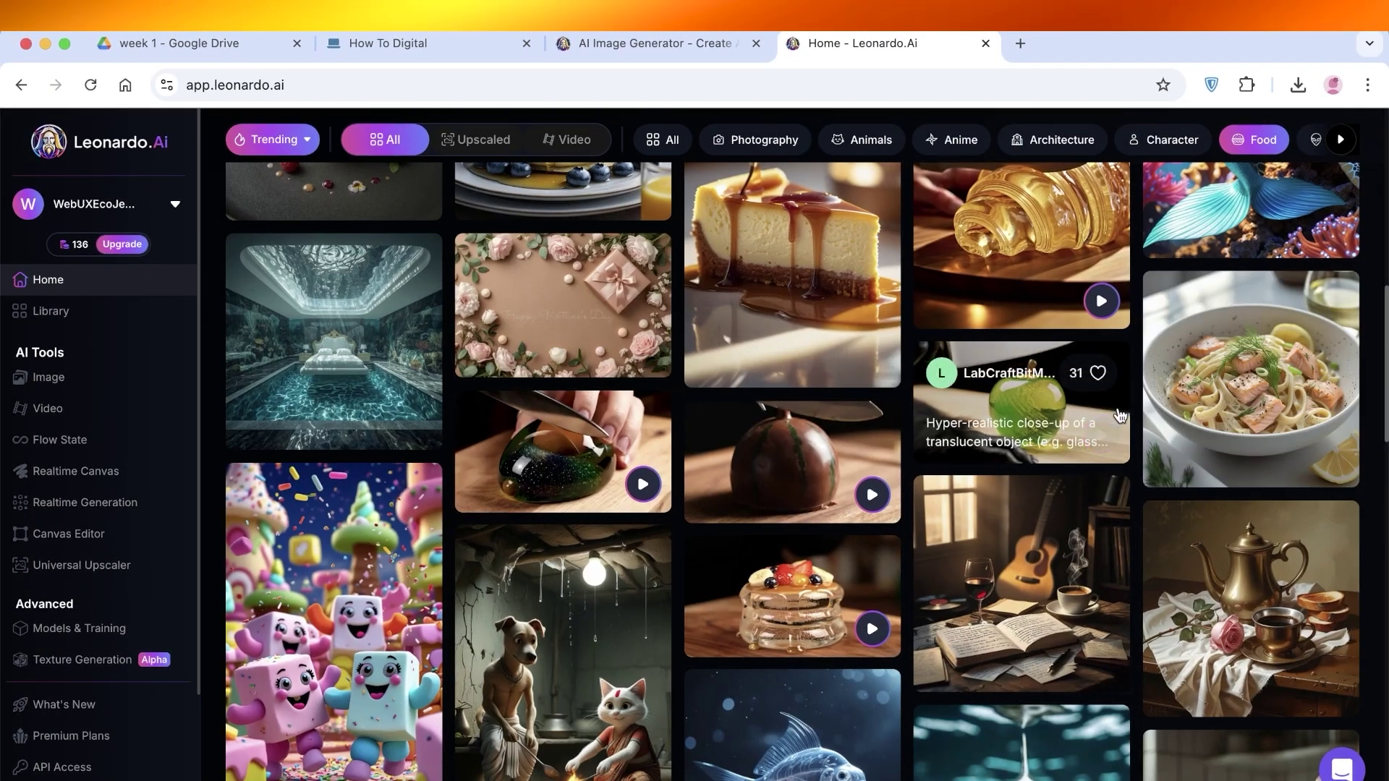
pyautogui.scroll(-3, 950, 467)
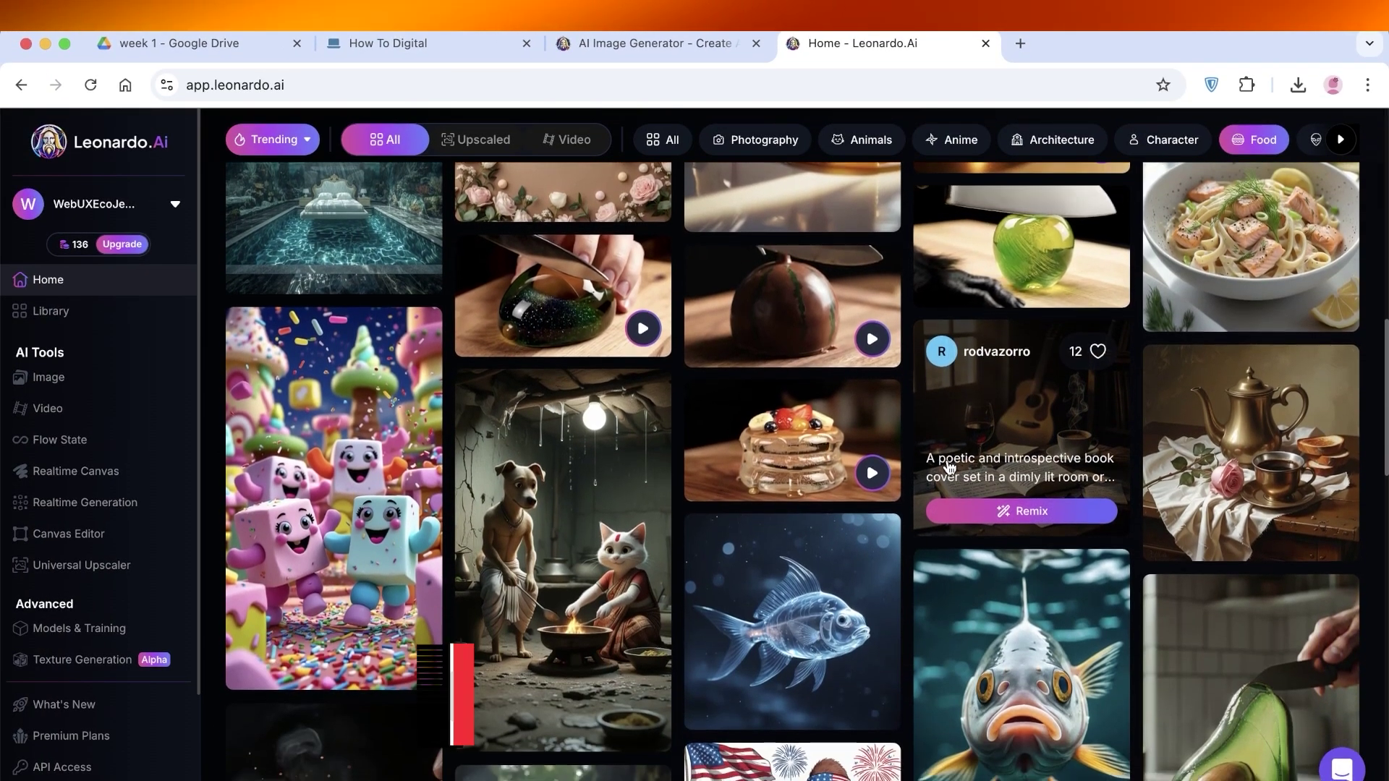
pyautogui.scroll(-1, 950, 467)
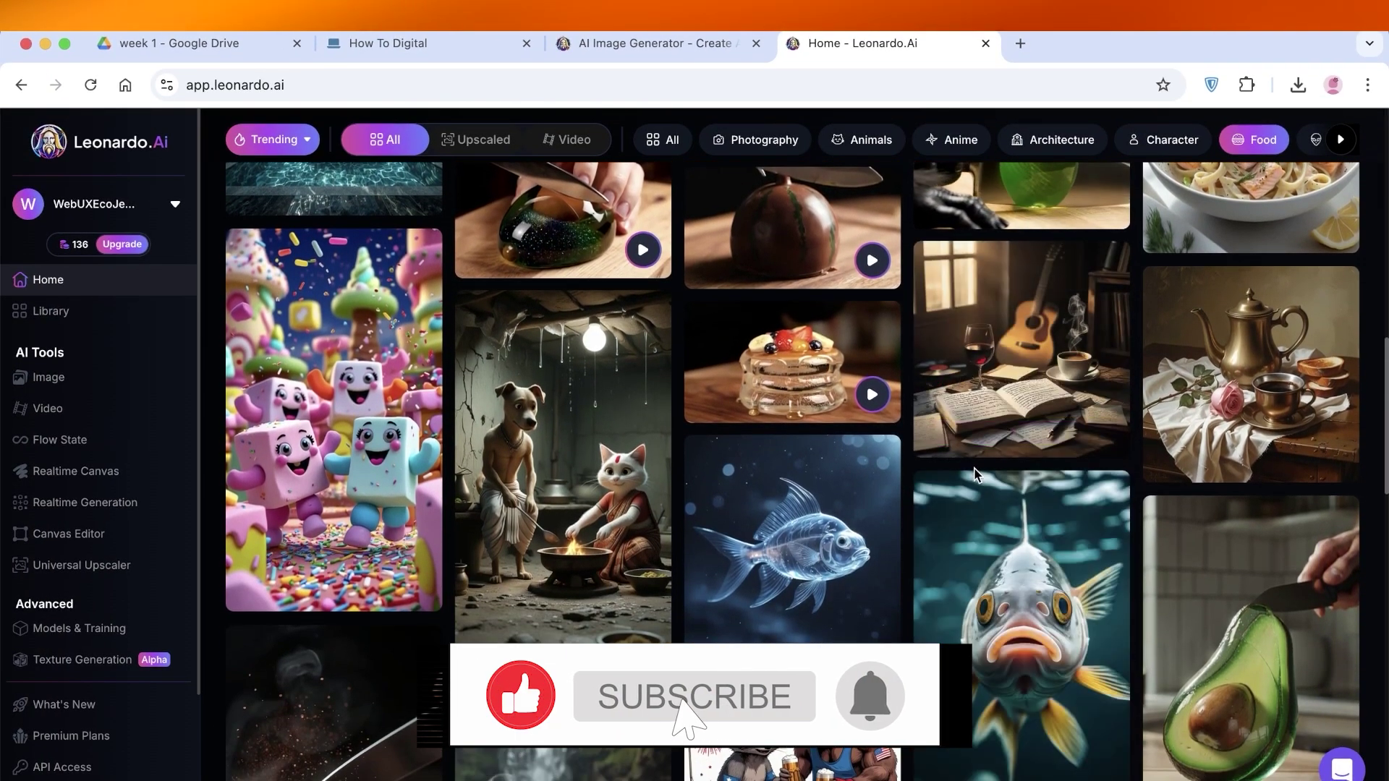